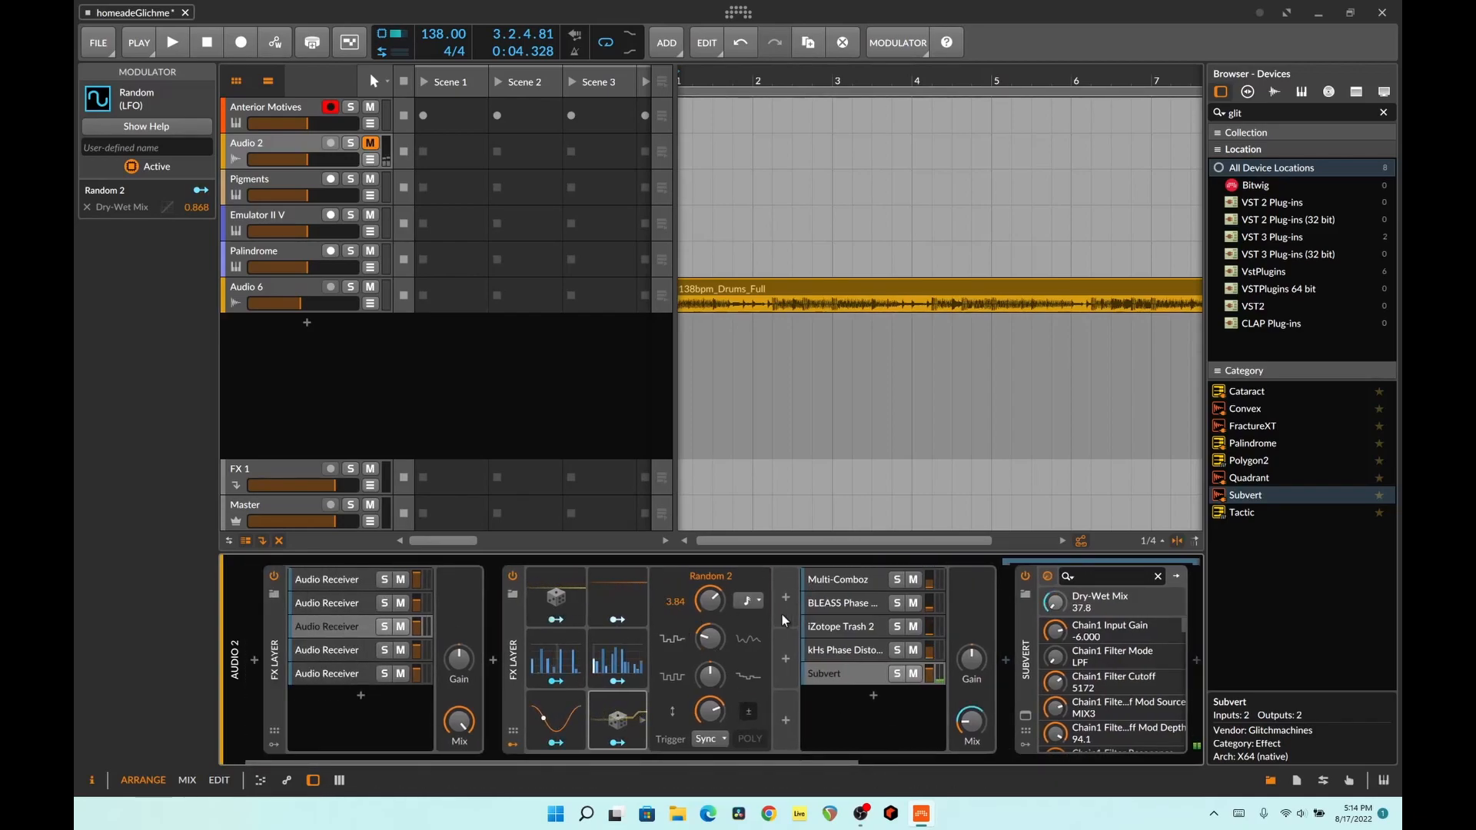
# Step: Hide the modulators of Audio 2's second FX Layer and examine the full device chain of the Anterior Motives track
pyautogui.click(514, 745)
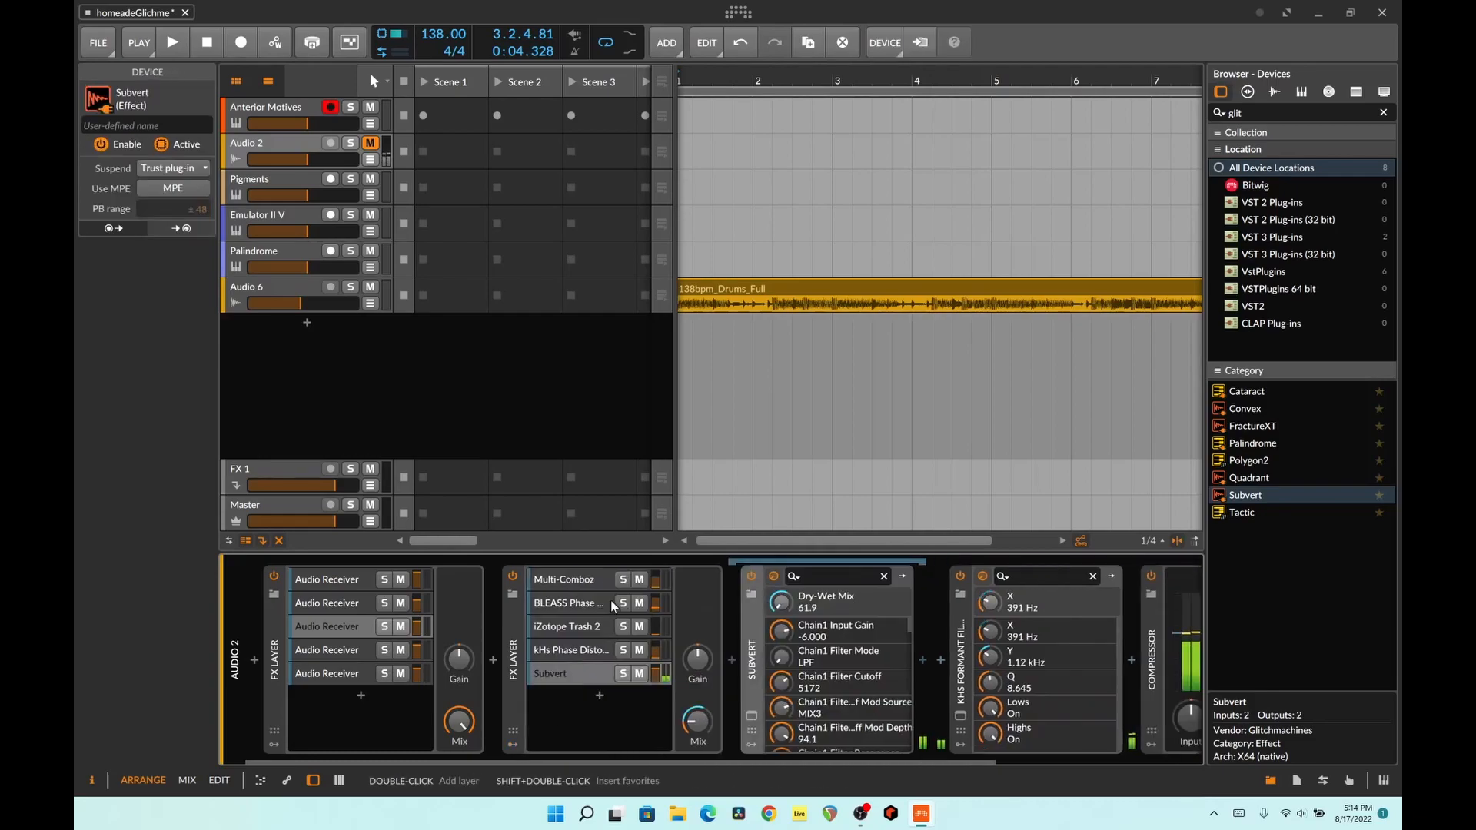
pyautogui.click(271, 113)
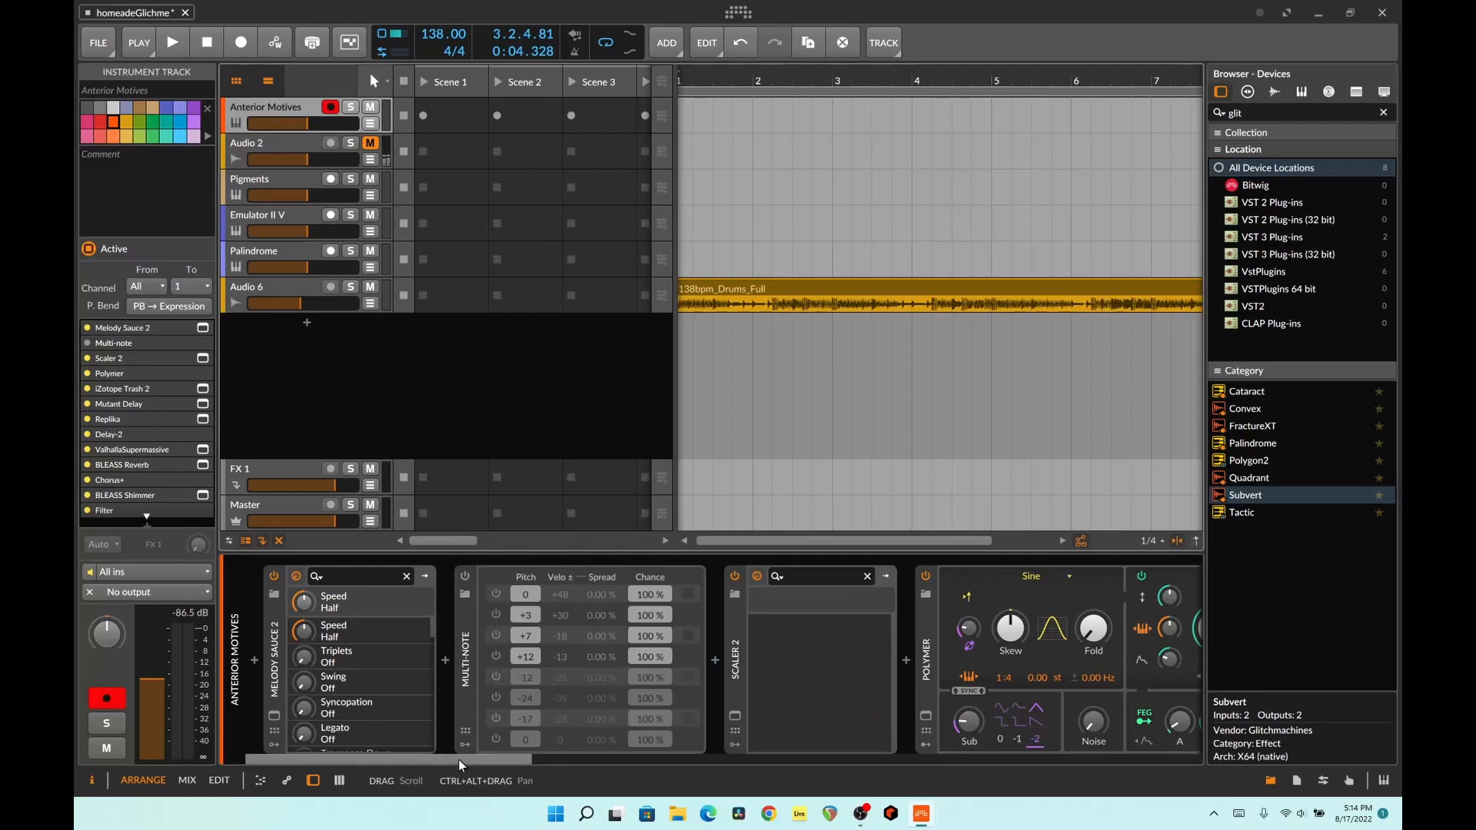
pyautogui.moveTo(458, 759); pyautogui.dragTo(924, 772)
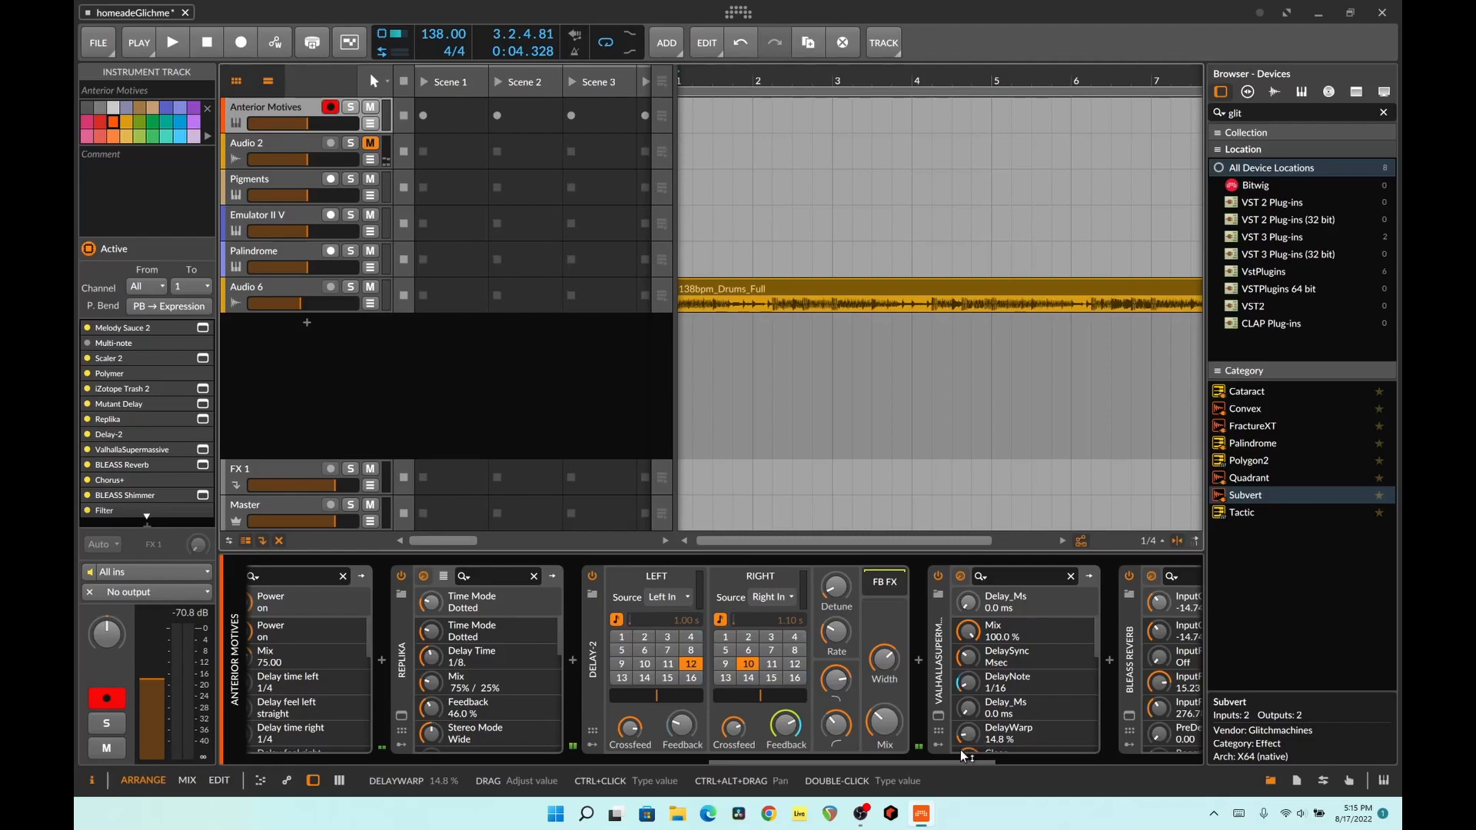
pyautogui.moveTo(950, 759); pyautogui.dragTo(1132, 765)
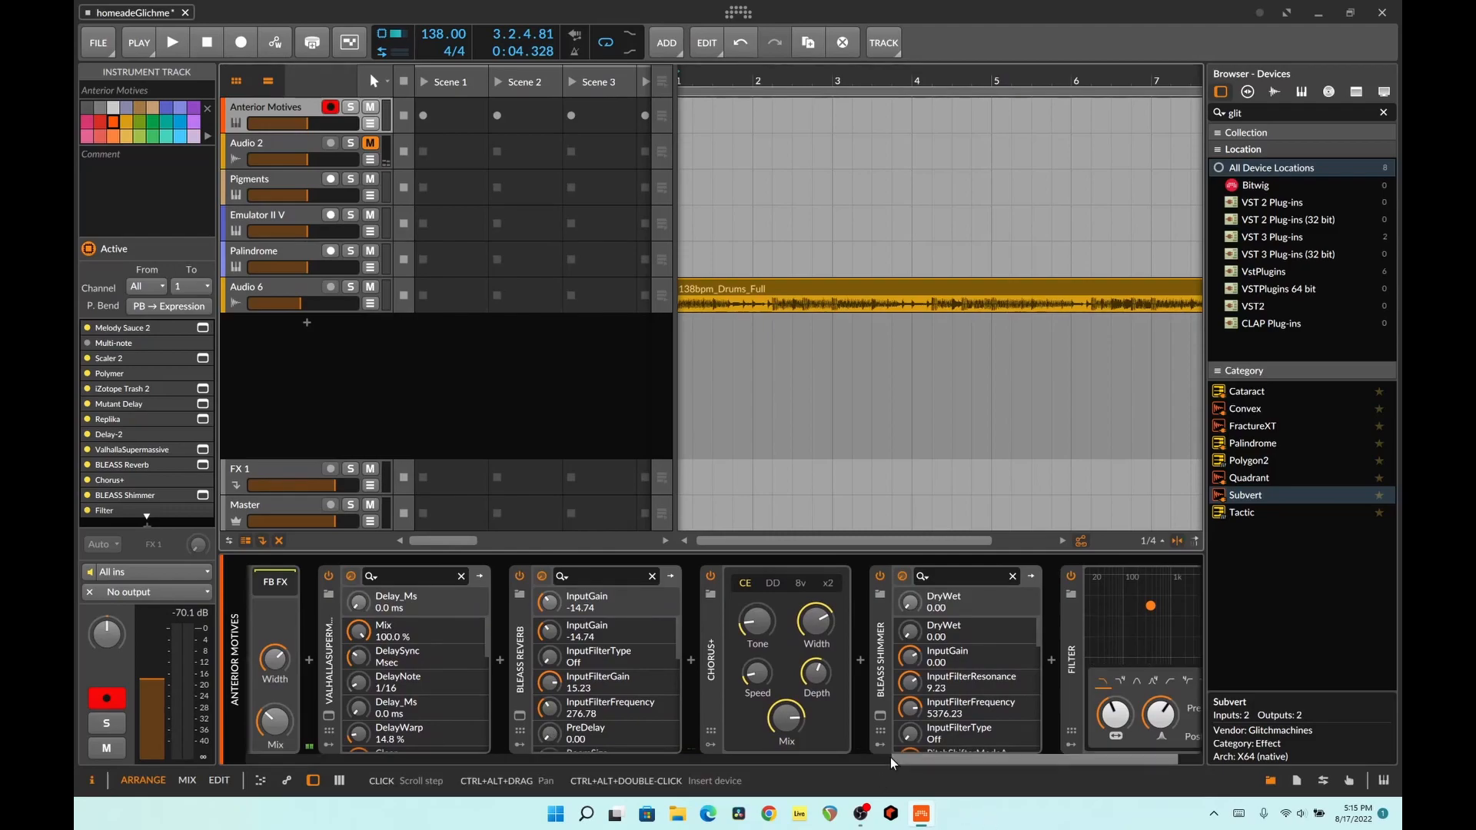
pyautogui.moveTo(926, 764); pyautogui.dragTo(603, 812)
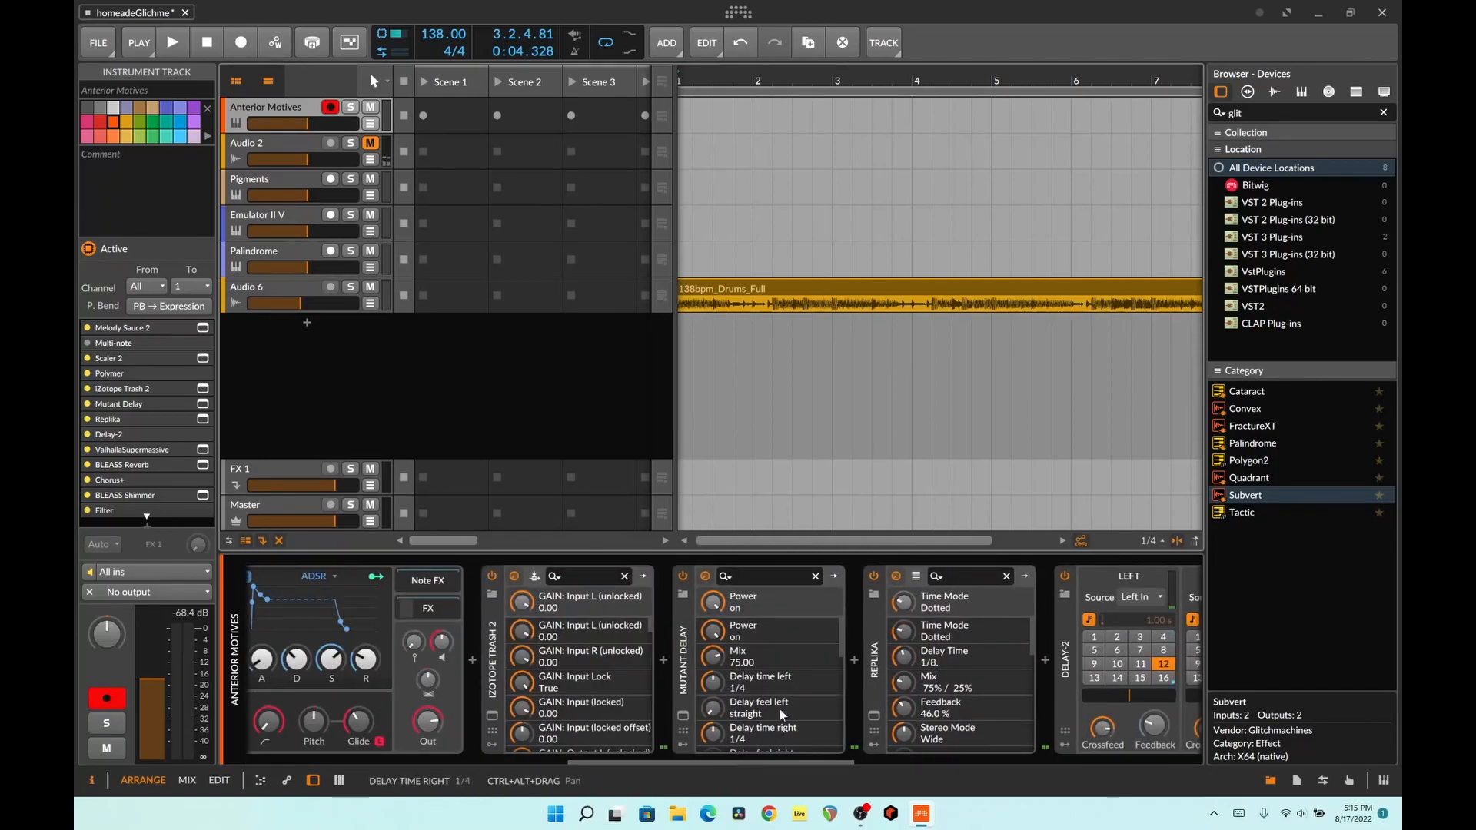
# Step: Show the modulators of Mutant Delay, Replika, Delay-2 and BLEASS Reverb in the Anterior Motives chain
pyautogui.click(681, 746)
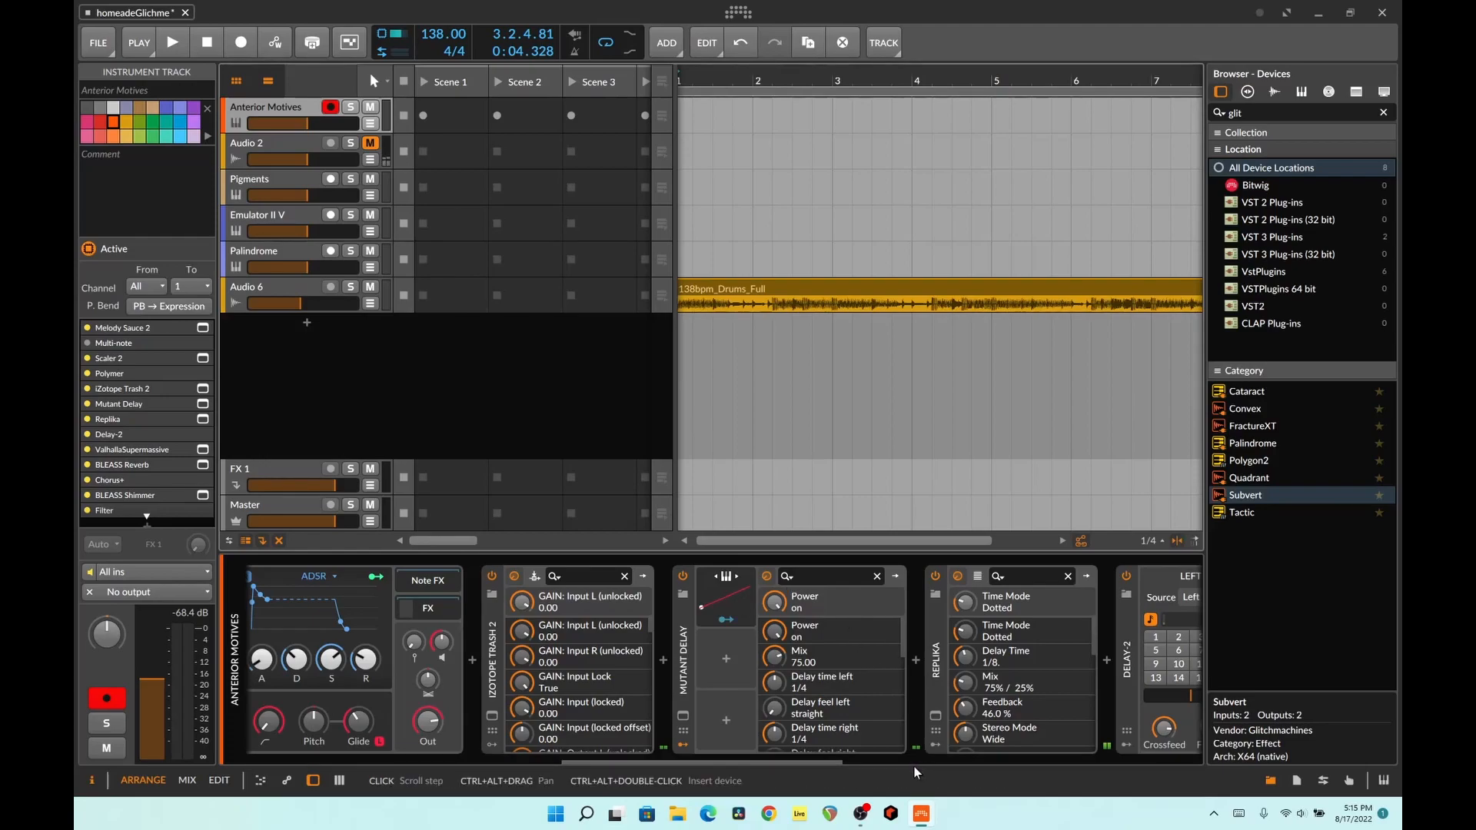
pyautogui.click(934, 746)
pyautogui.moveTo(829, 760); pyautogui.dragTo(1021, 761)
pyautogui.click(528, 746)
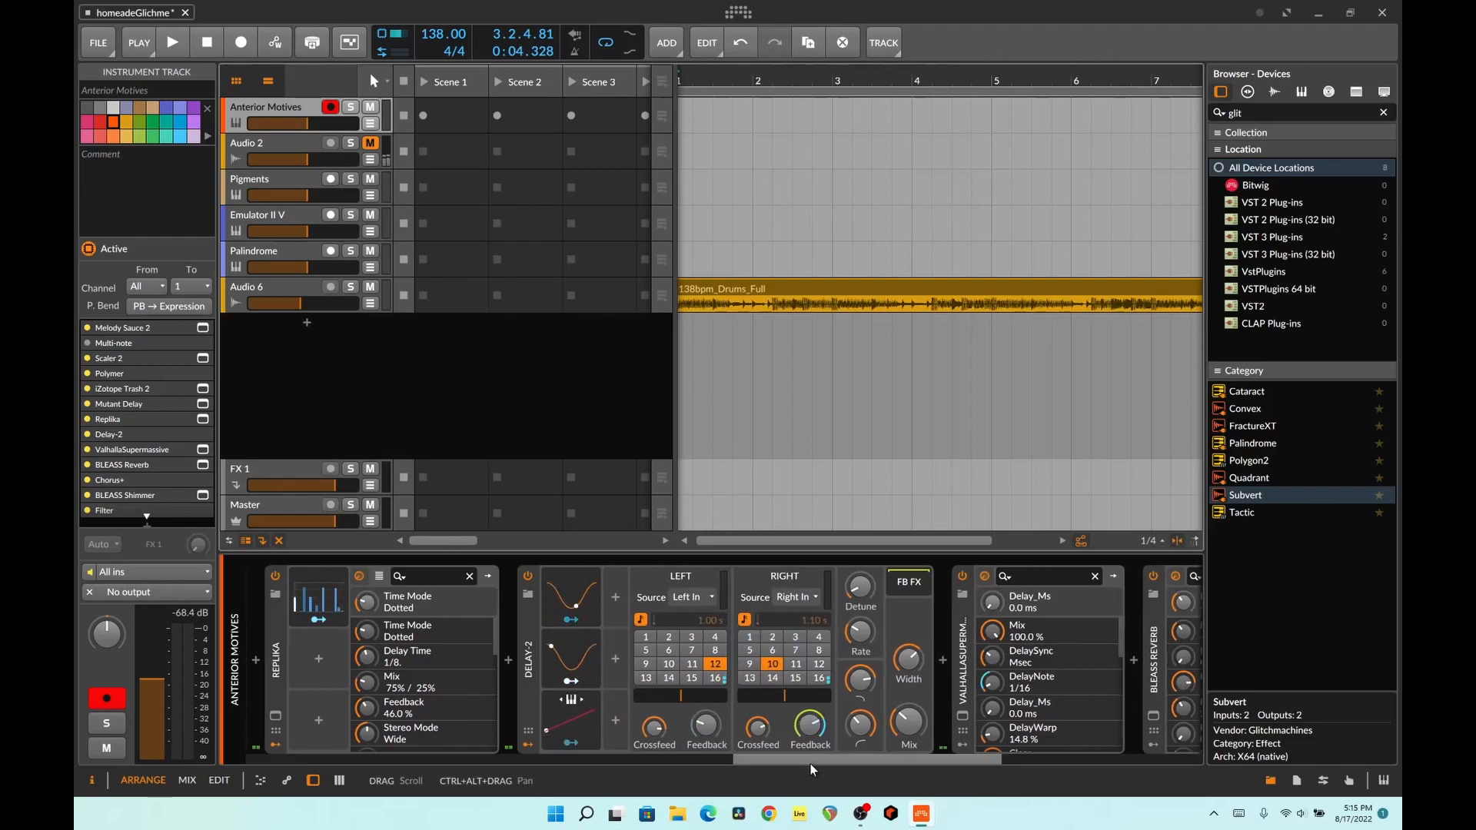
pyautogui.moveTo(809, 761); pyautogui.dragTo(947, 761)
pyautogui.click(660, 745)
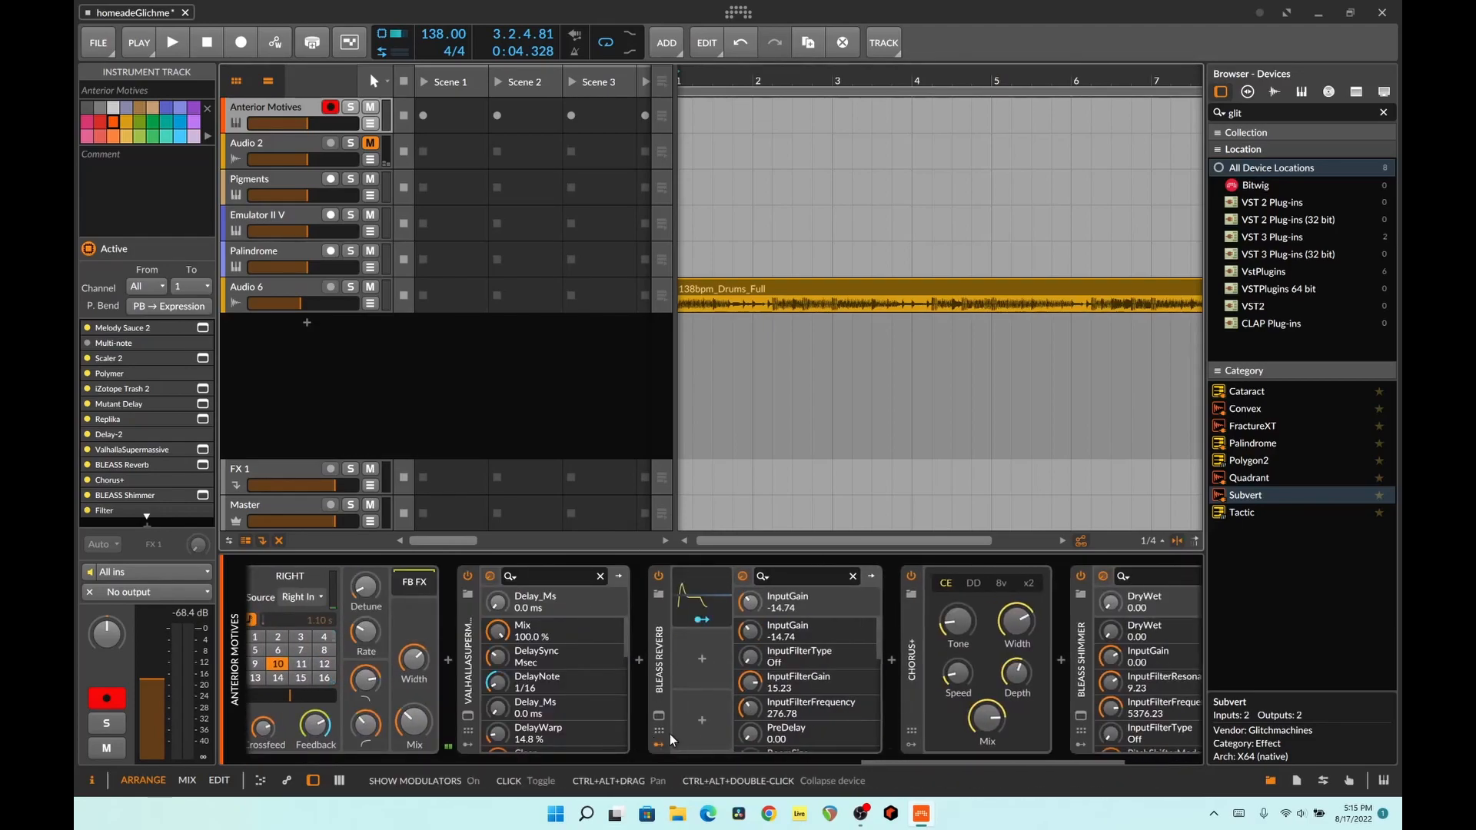
pyautogui.moveTo(985, 758); pyautogui.dragTo(447, 740)
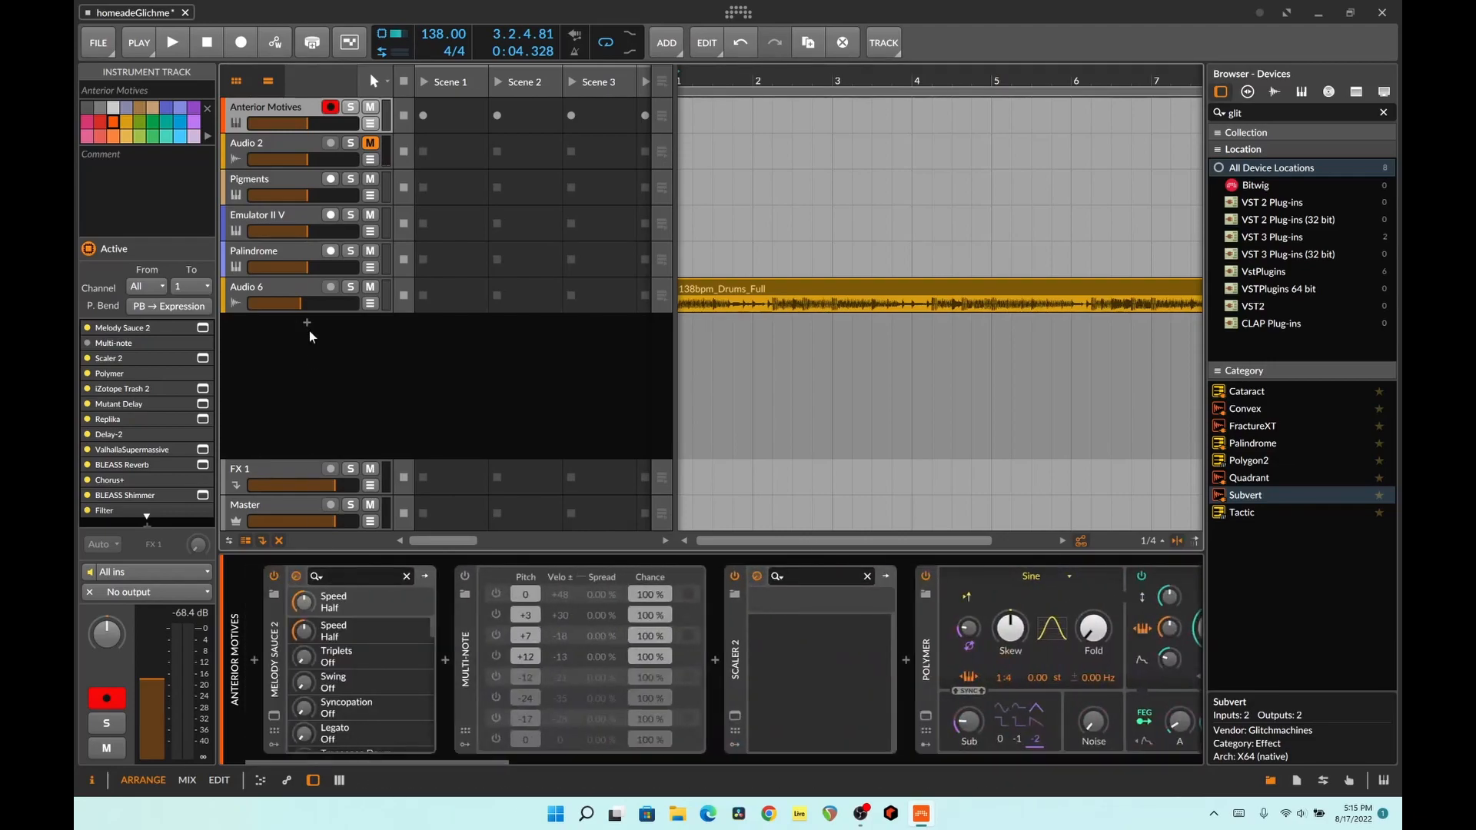
# Step: Briefly unmute Audio 2 and inspect the device chains of the Pigments, Emulator II V, Palindrome and Audio 6 tracks
pyautogui.click(372, 148)
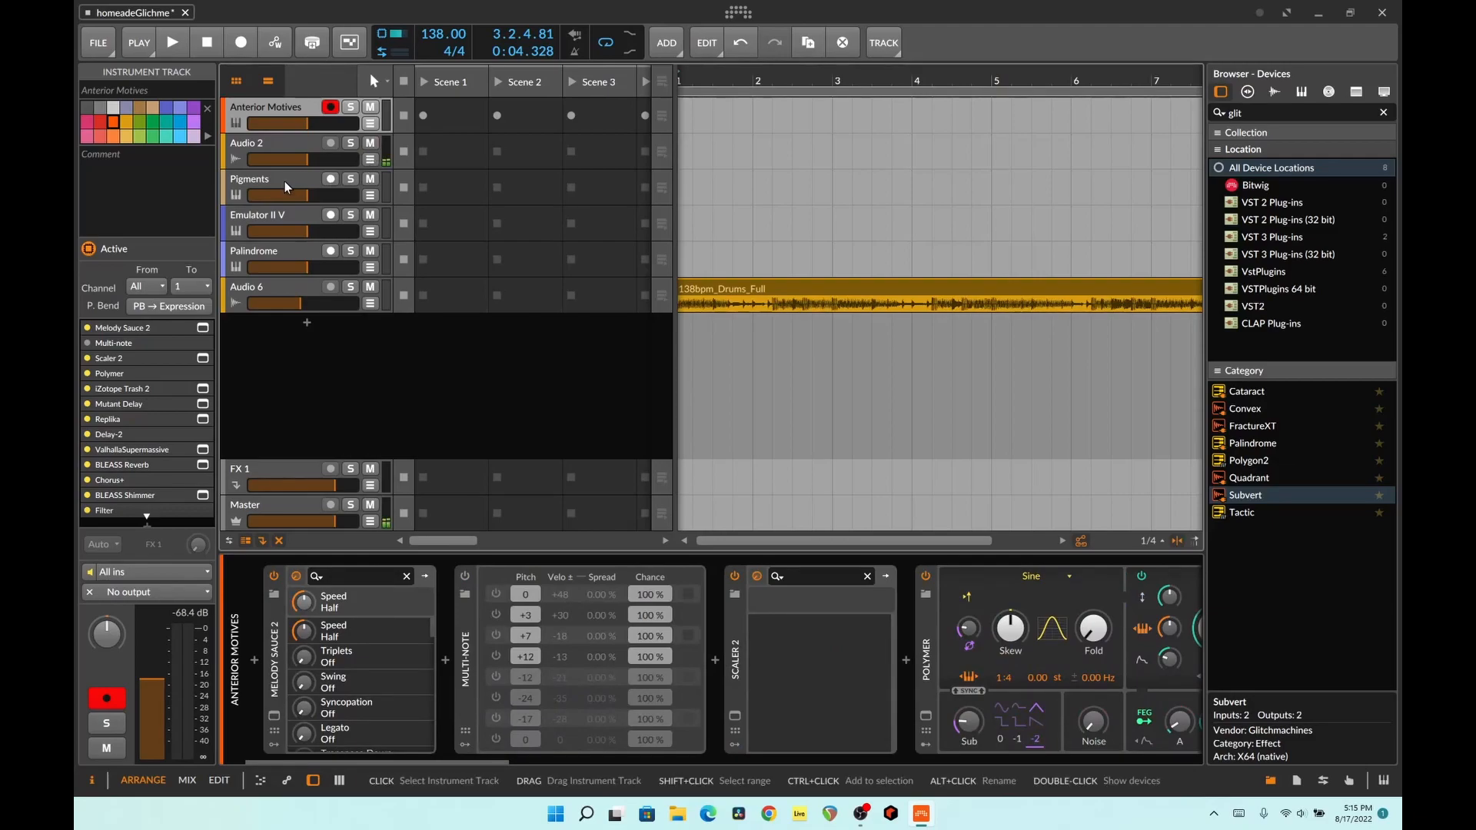
pyautogui.click(313, 192)
pyautogui.click(374, 144)
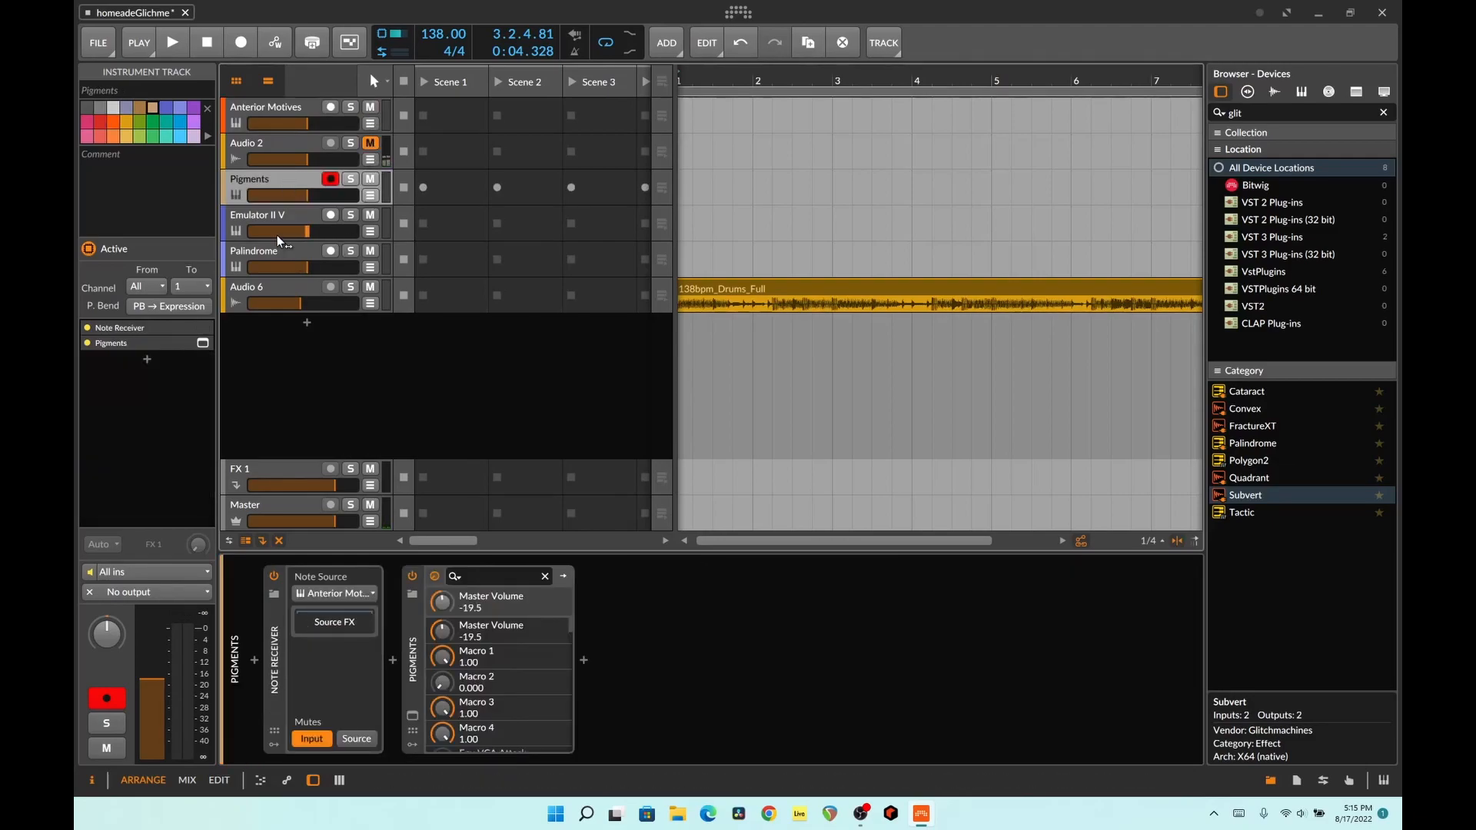
pyautogui.click(277, 220)
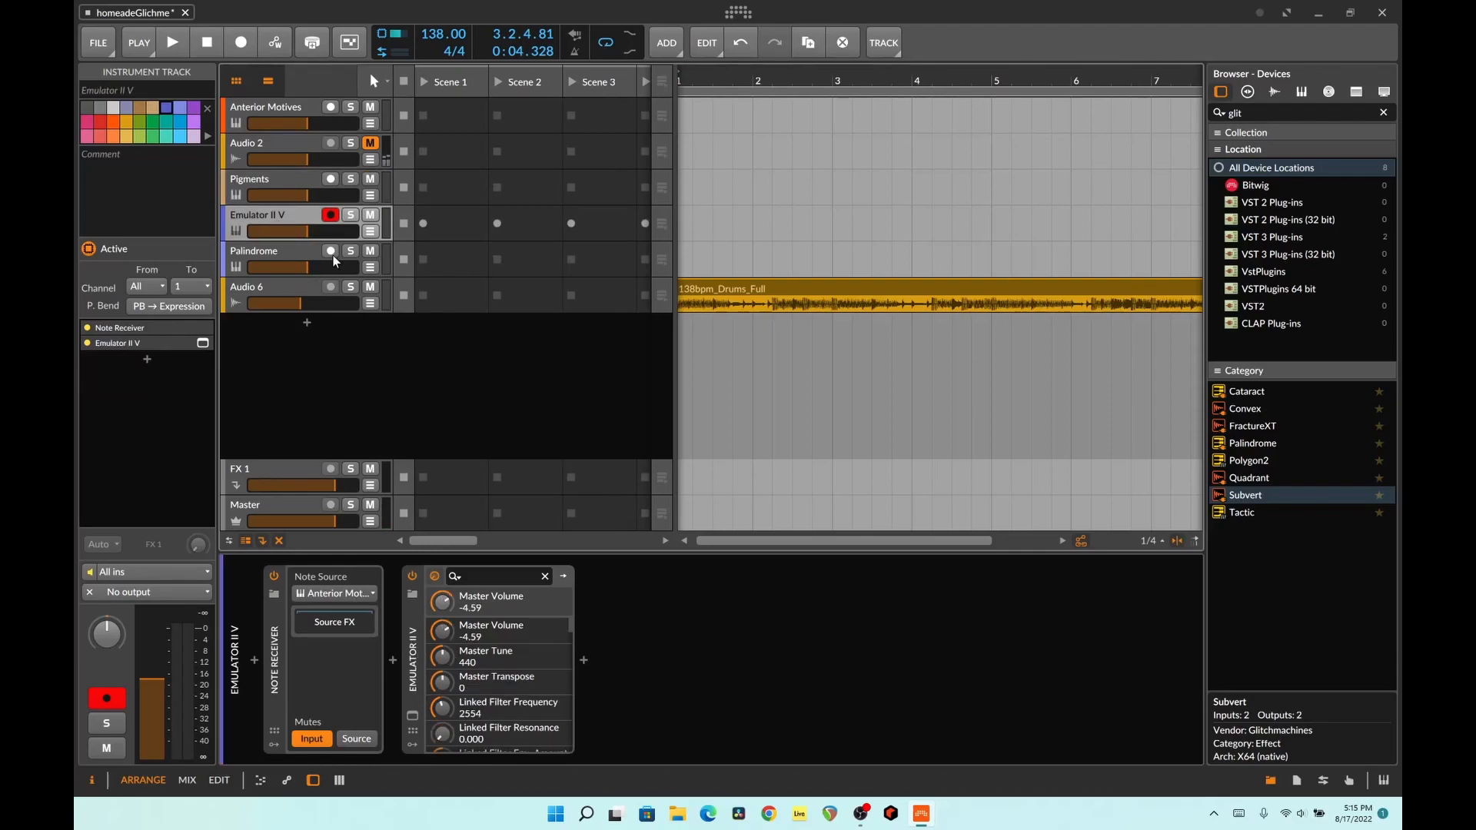
pyautogui.click(284, 251)
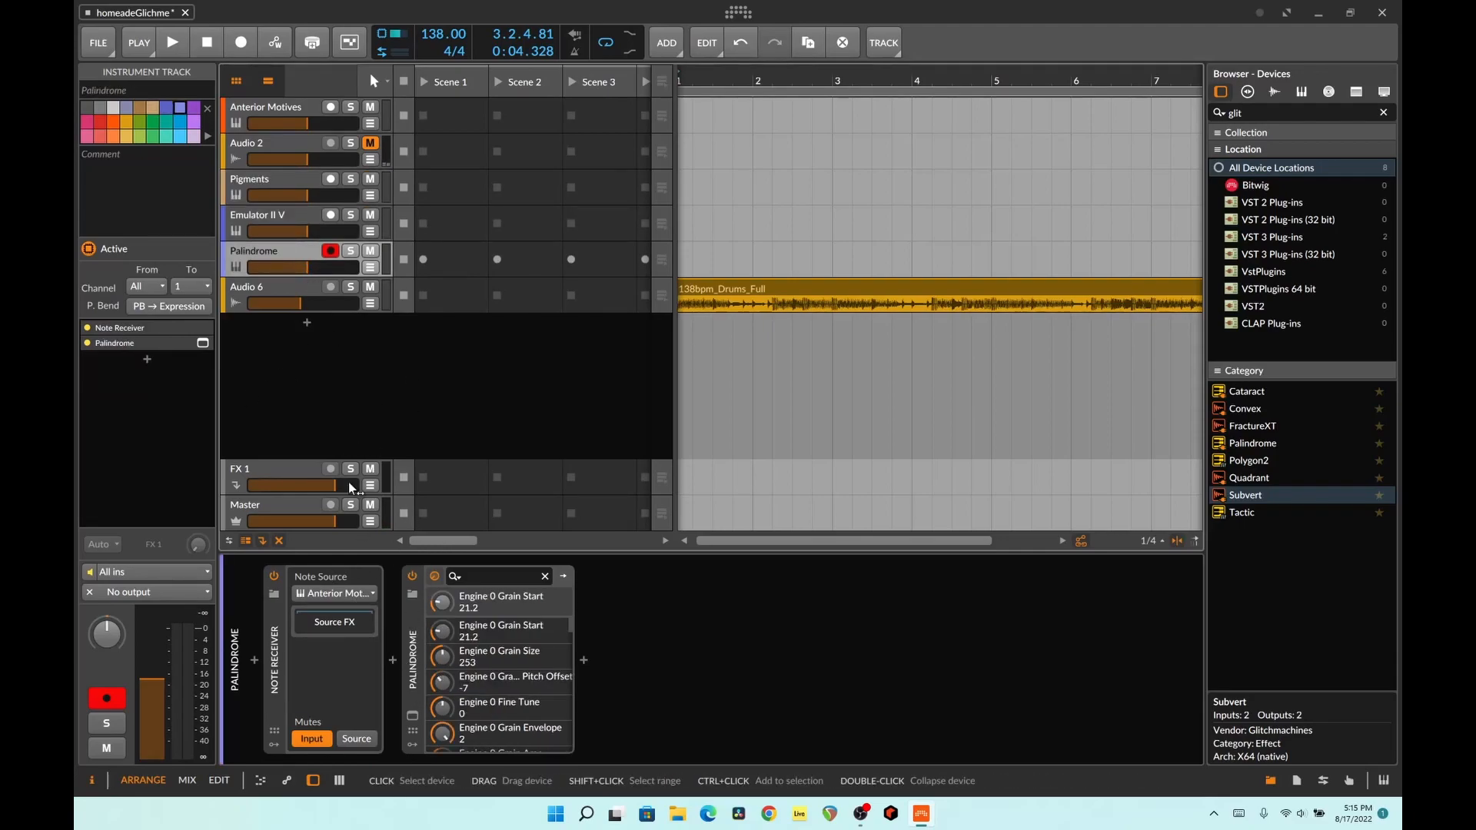
pyautogui.click(310, 291)
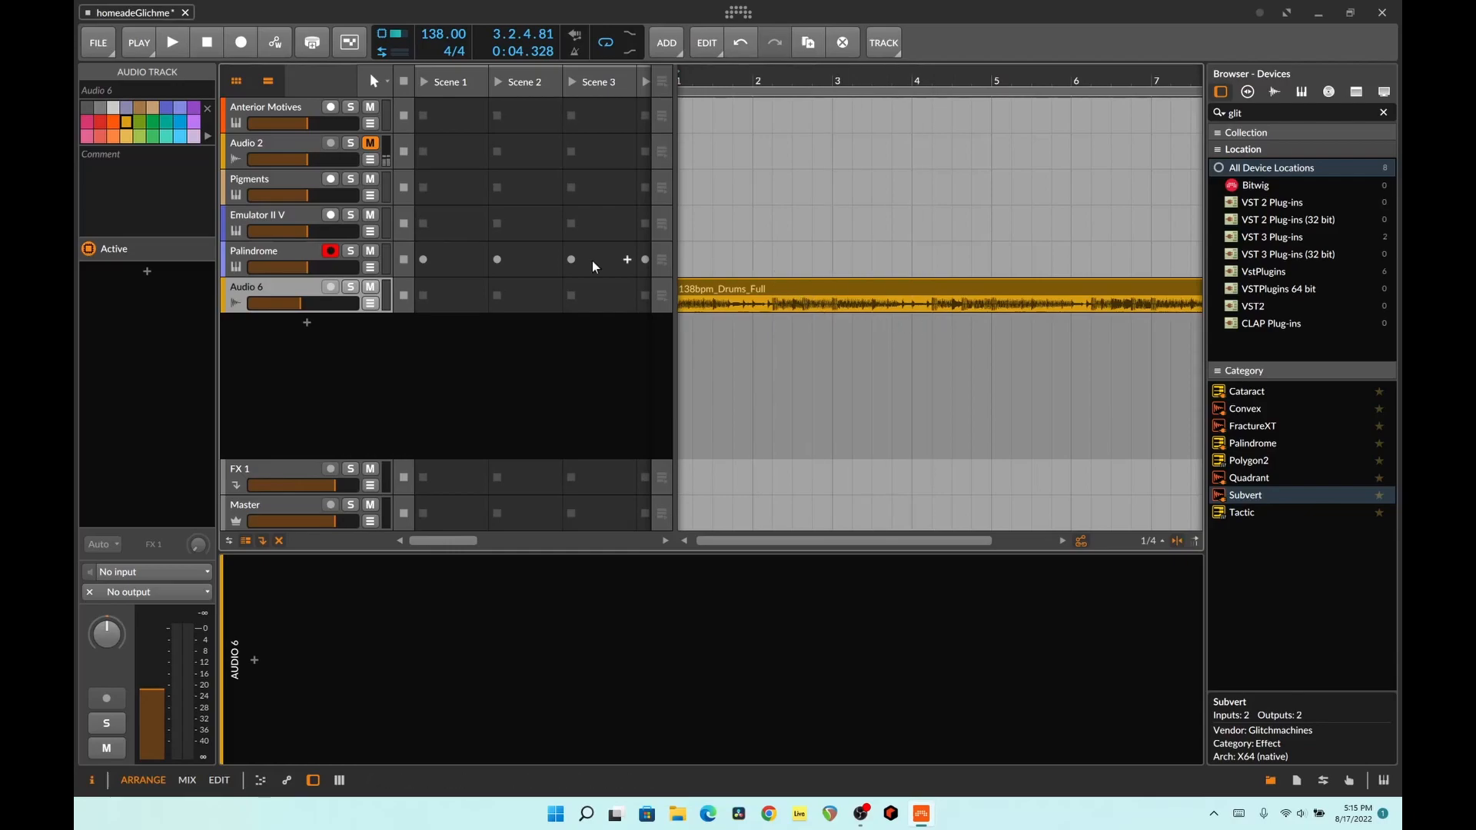
# Step: Examine the Note Receiver source settings on the Palindrome, Emulator II V and Pigments tracks
pyautogui.click(278, 252)
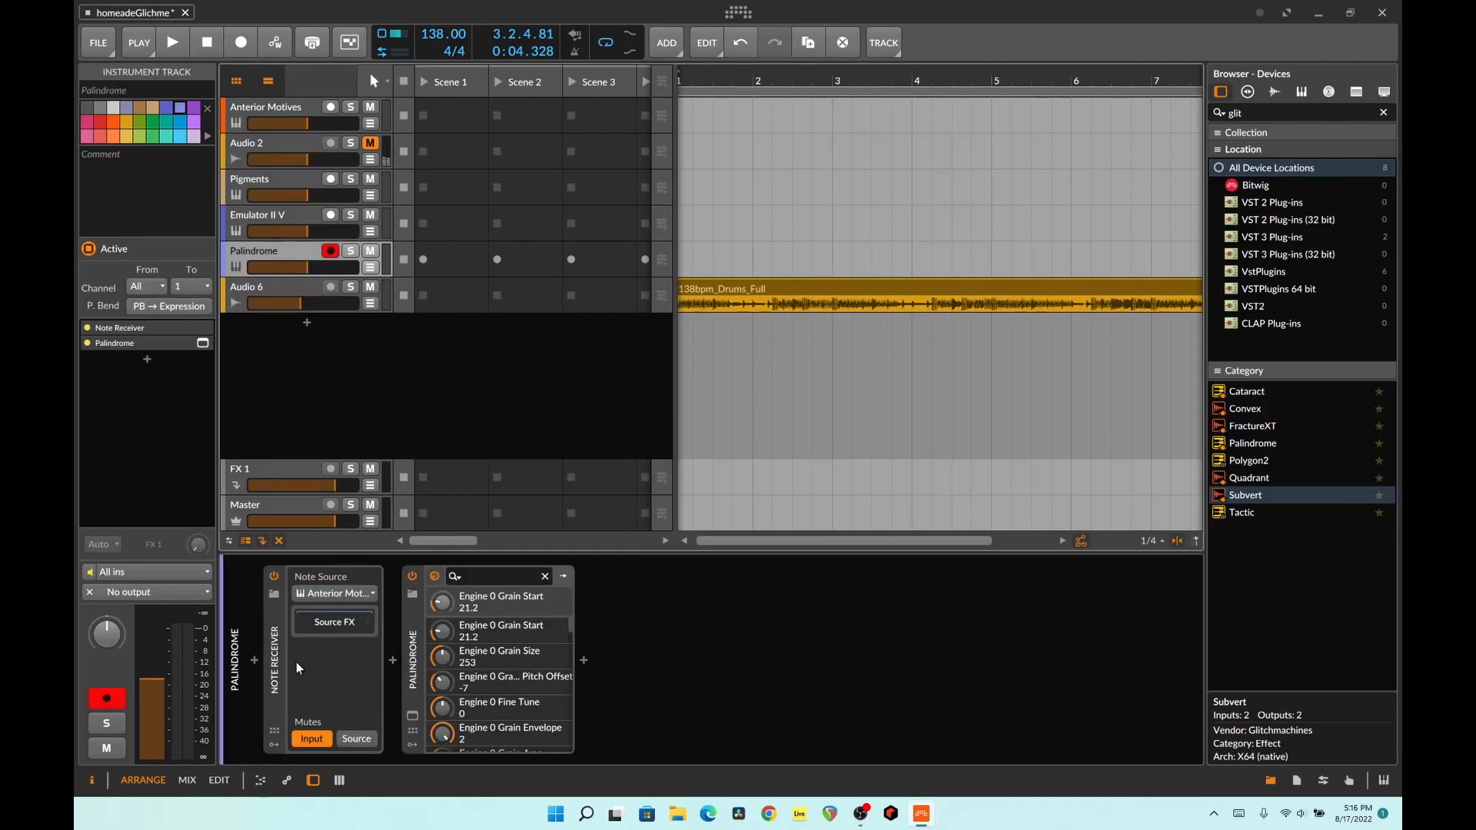
pyautogui.click(257, 111)
pyautogui.click(251, 219)
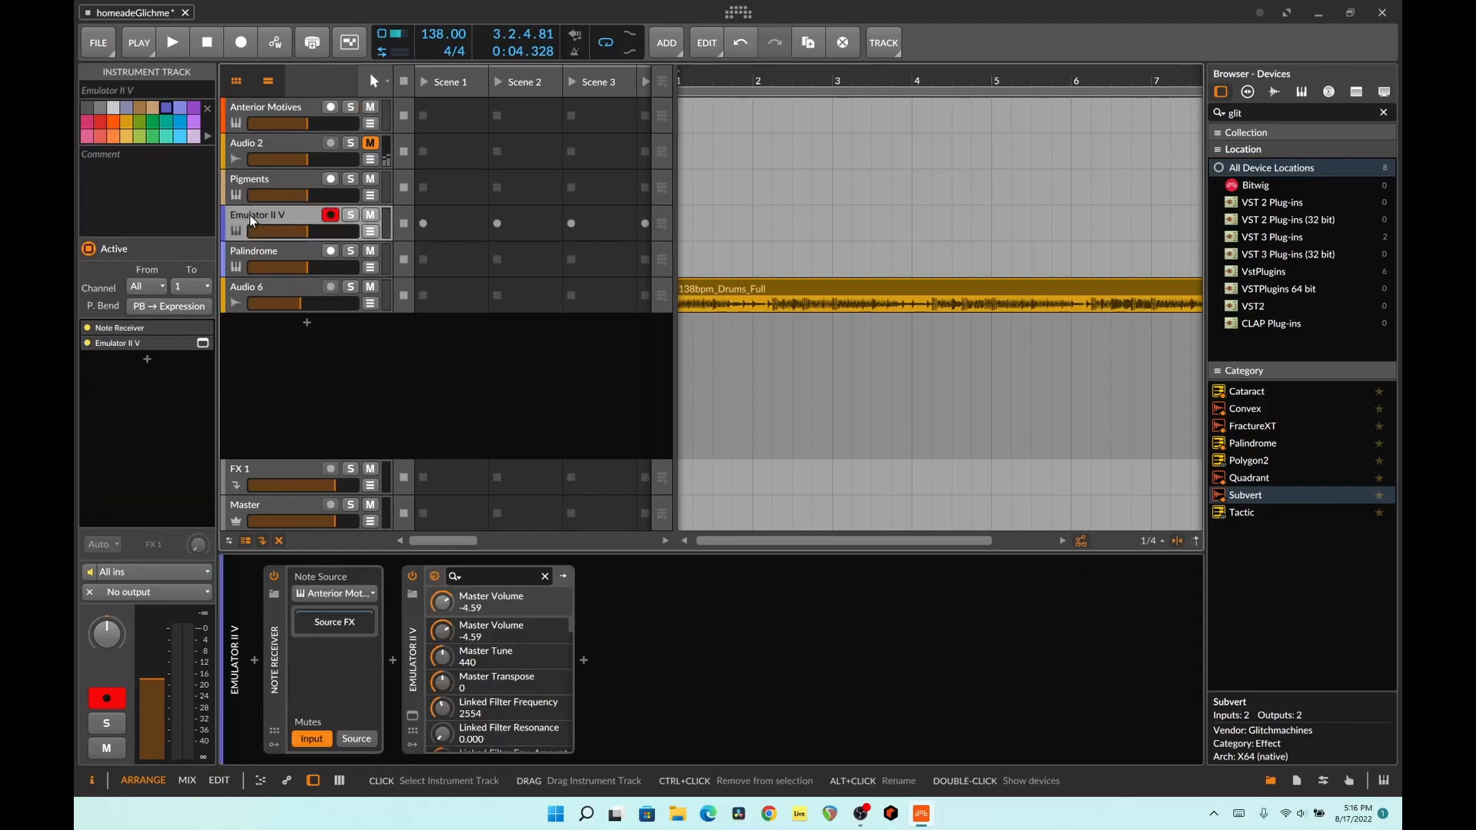
pyautogui.click(265, 179)
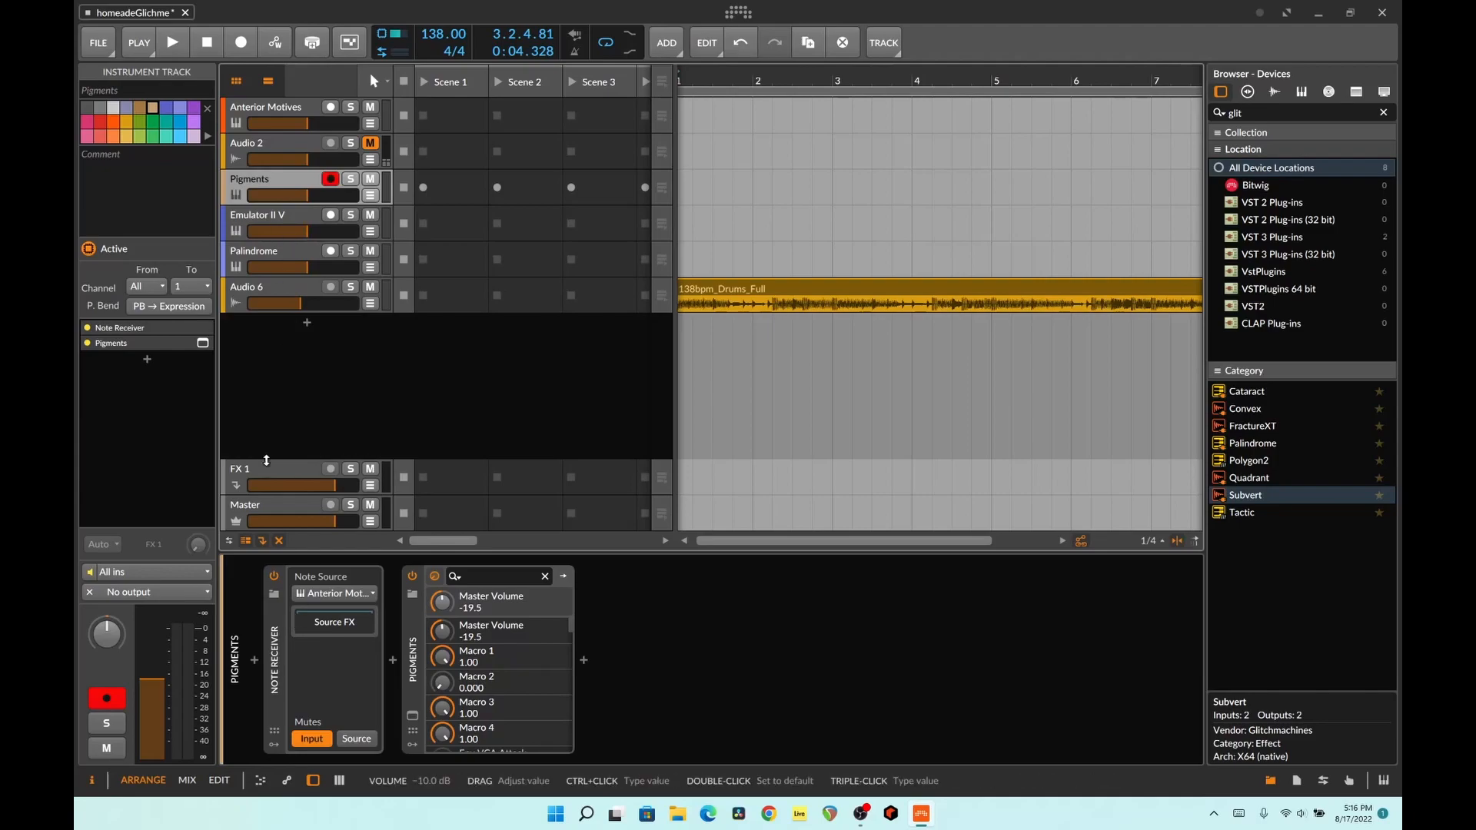
# Step: Show the modulators of Audio 2's second FX Layer and inspect Random 2, the kHs Phase Distortion layer and the Classic LFO
pyautogui.click(272, 164)
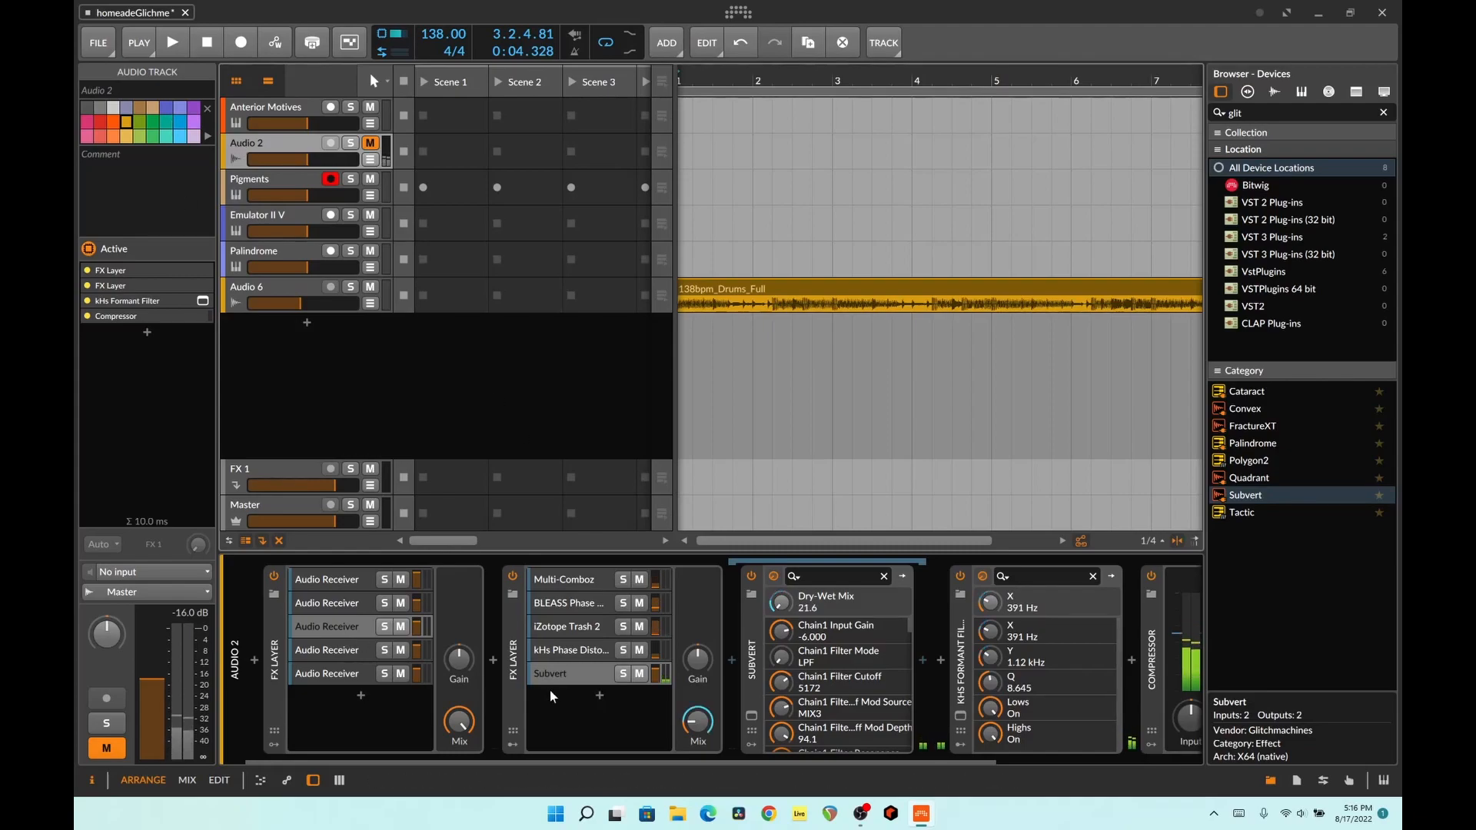
pyautogui.click(511, 744)
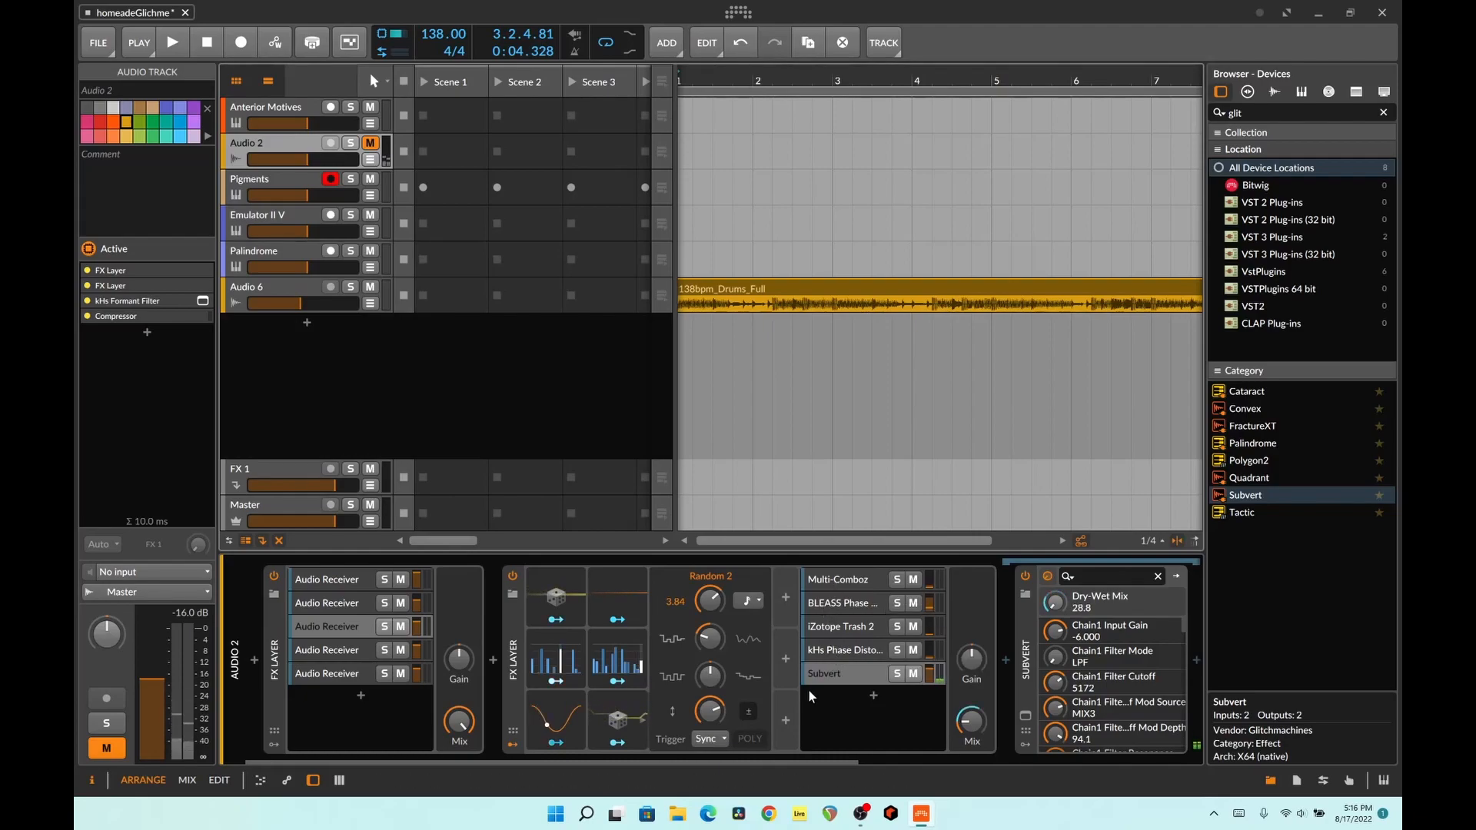
pyautogui.click(623, 722)
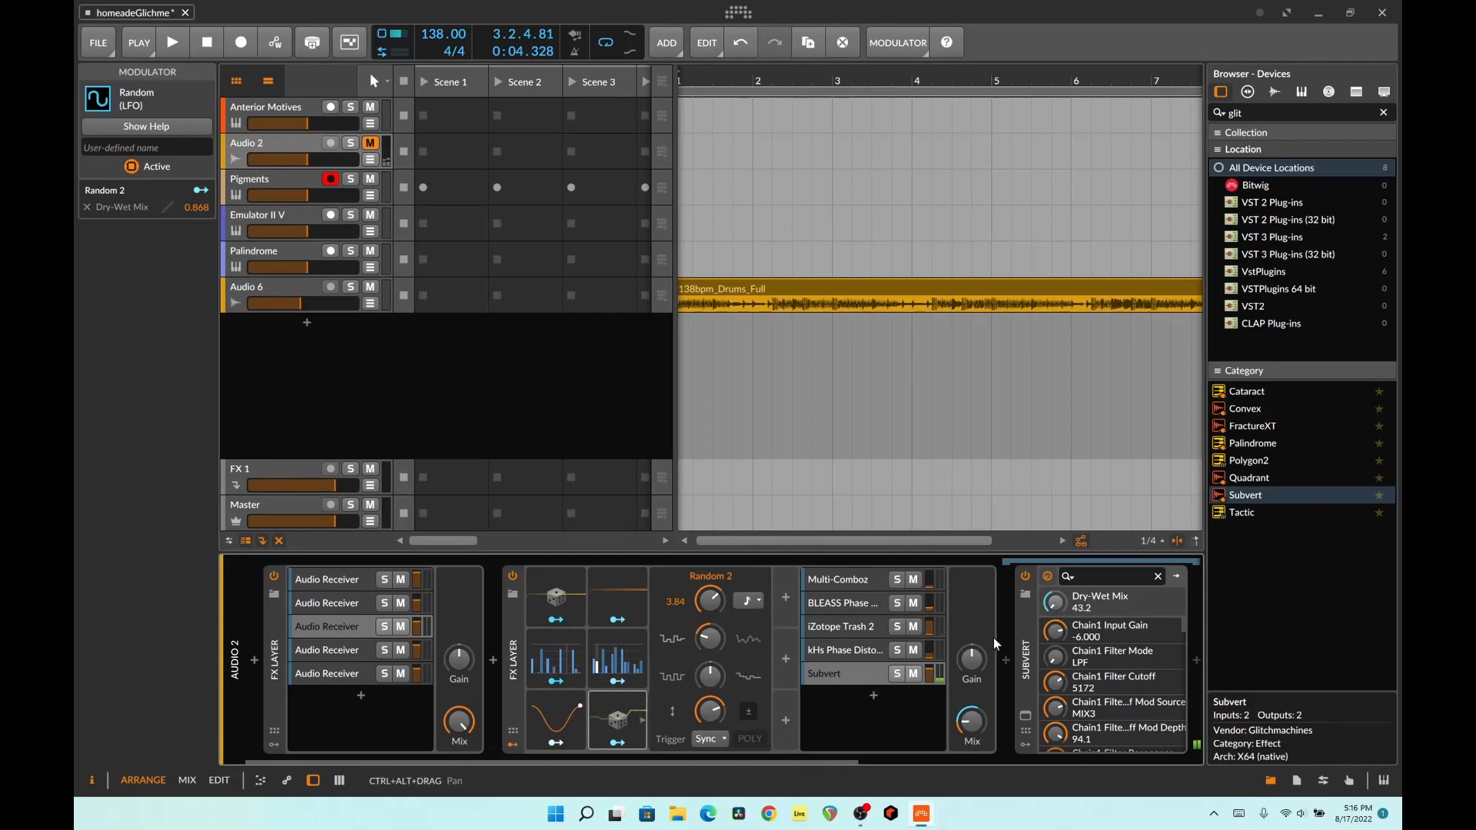
pyautogui.click(851, 652)
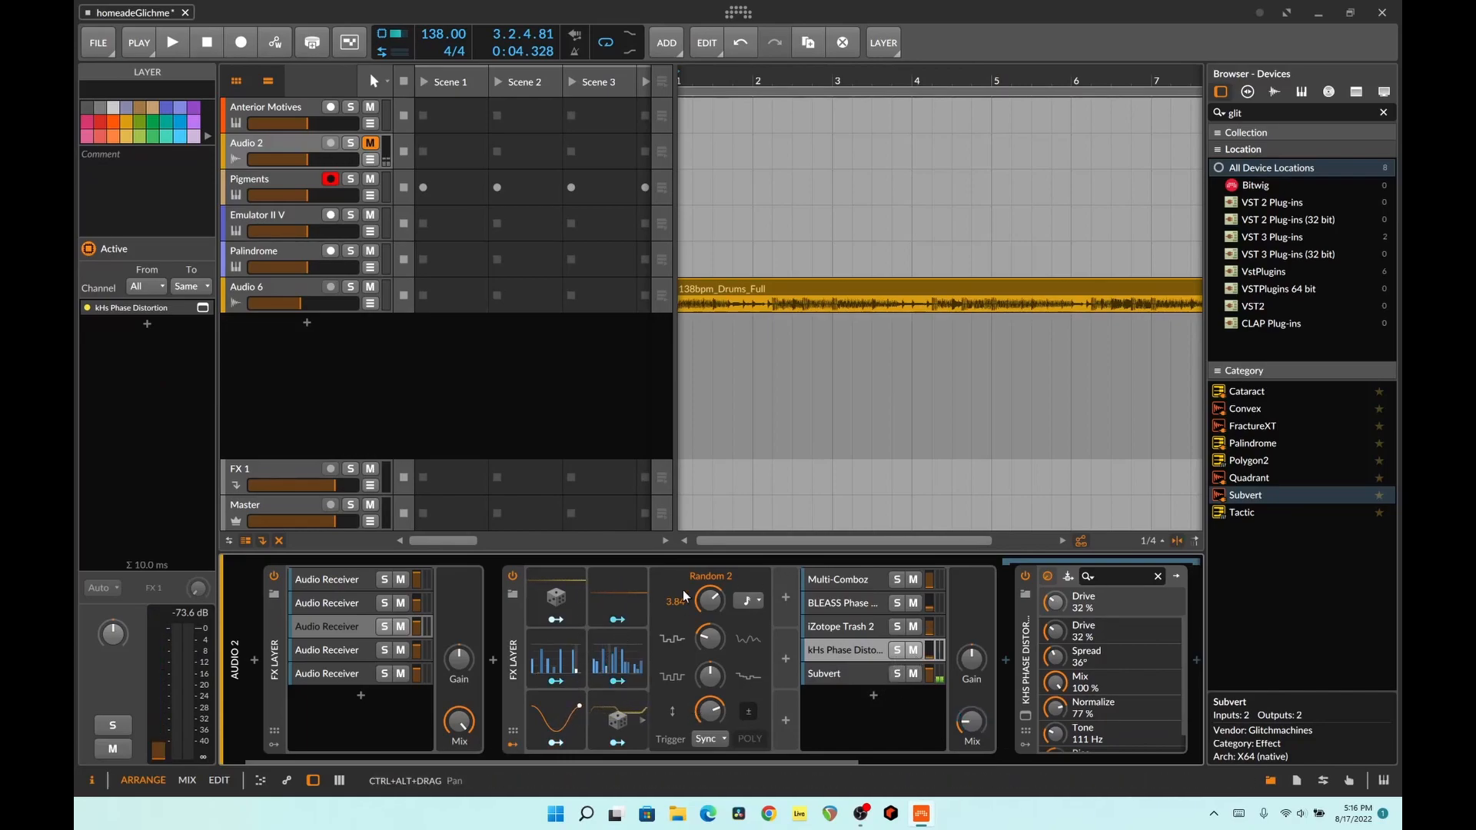
pyautogui.click(618, 597)
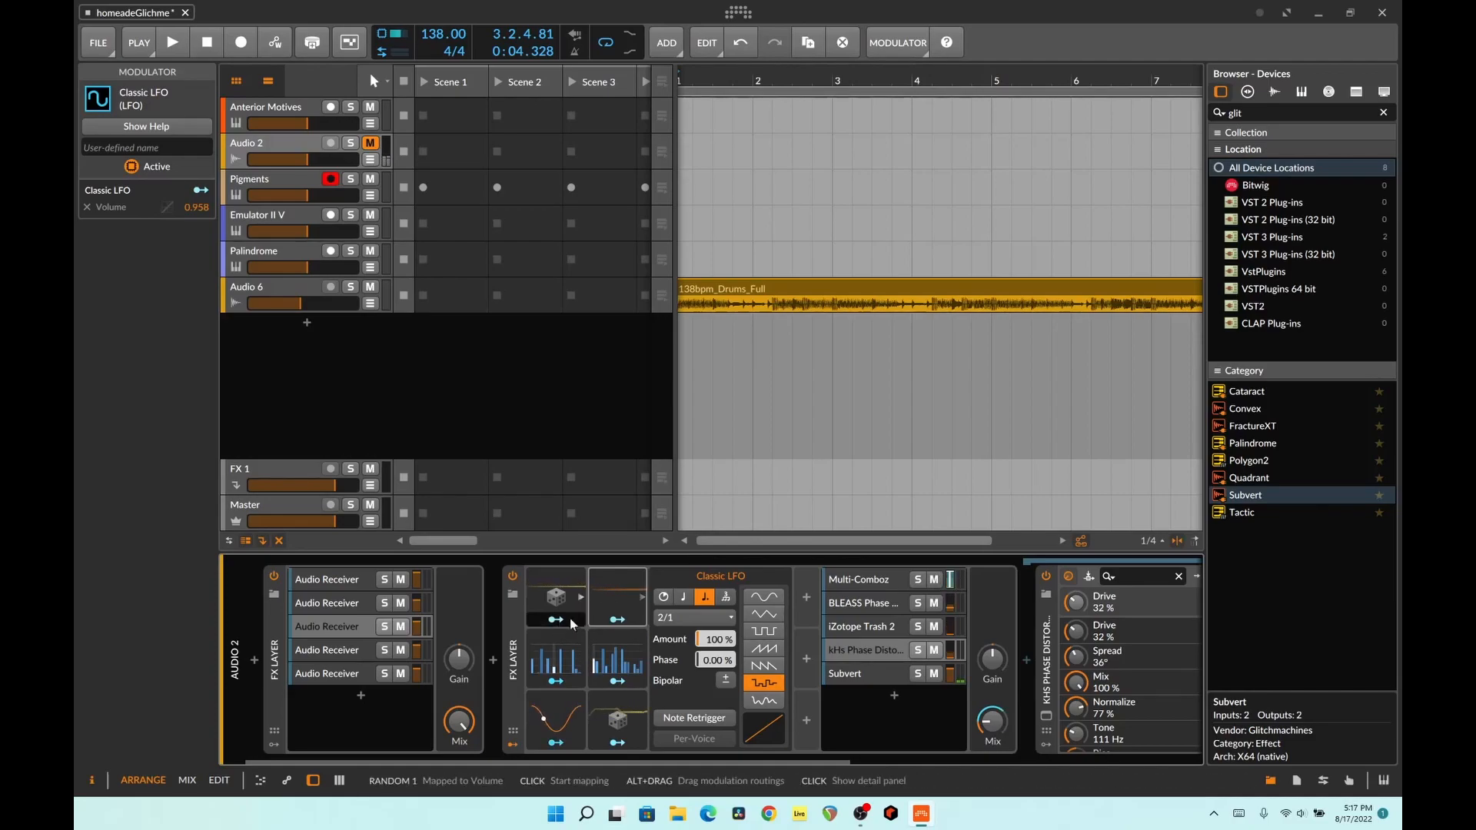
# Step: Examine the effects in the Multi-Comboz layer, from Multiband FX-3 through kHs Resonator and BLEASS Granulizer
pyautogui.click(851, 579)
pyautogui.moveTo(625, 760); pyautogui.dragTo(879, 766)
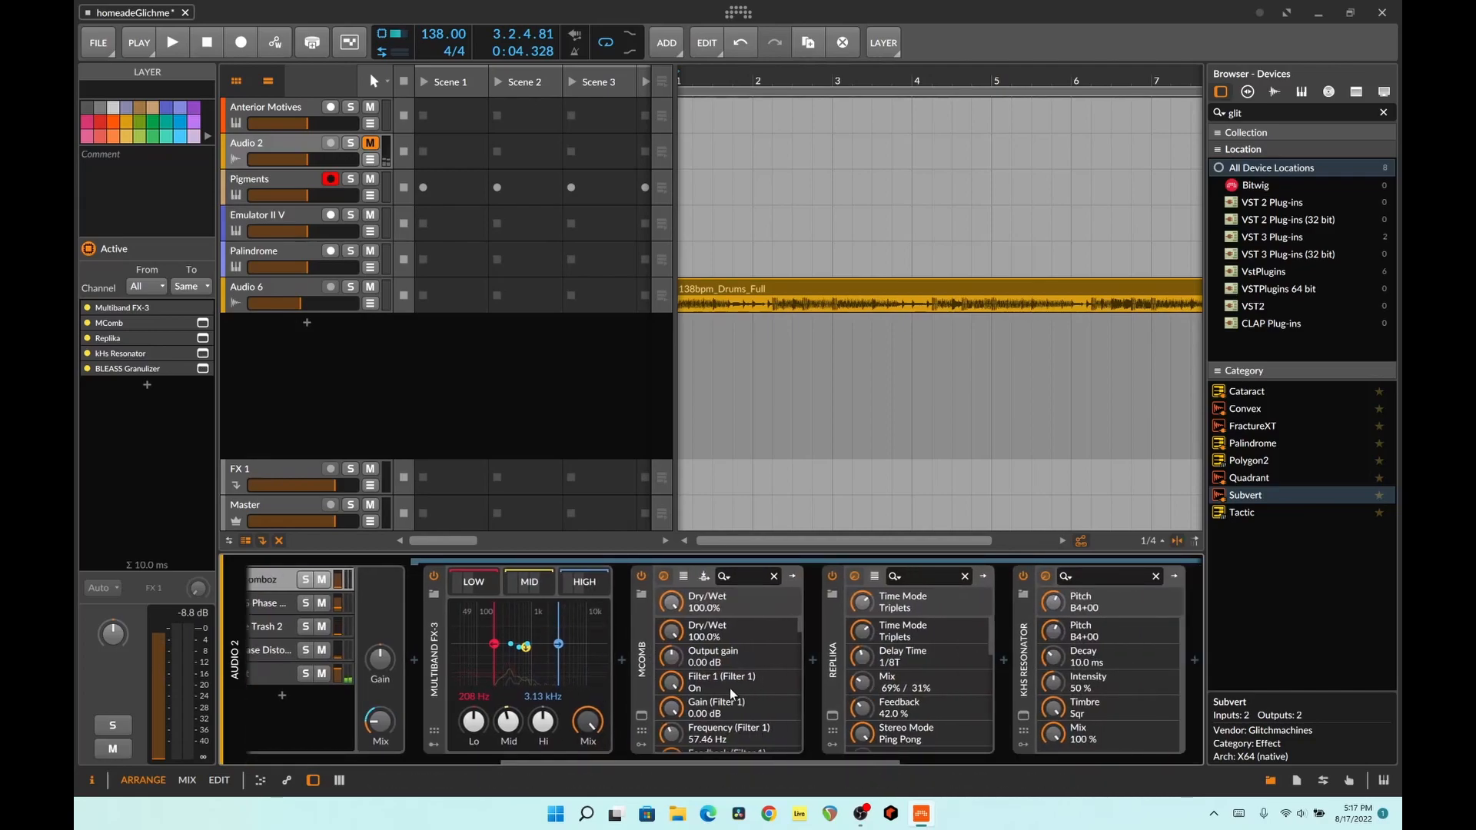
pyautogui.click(834, 742)
pyautogui.moveTo(842, 758); pyautogui.dragTo(1000, 763)
pyautogui.click(640, 676)
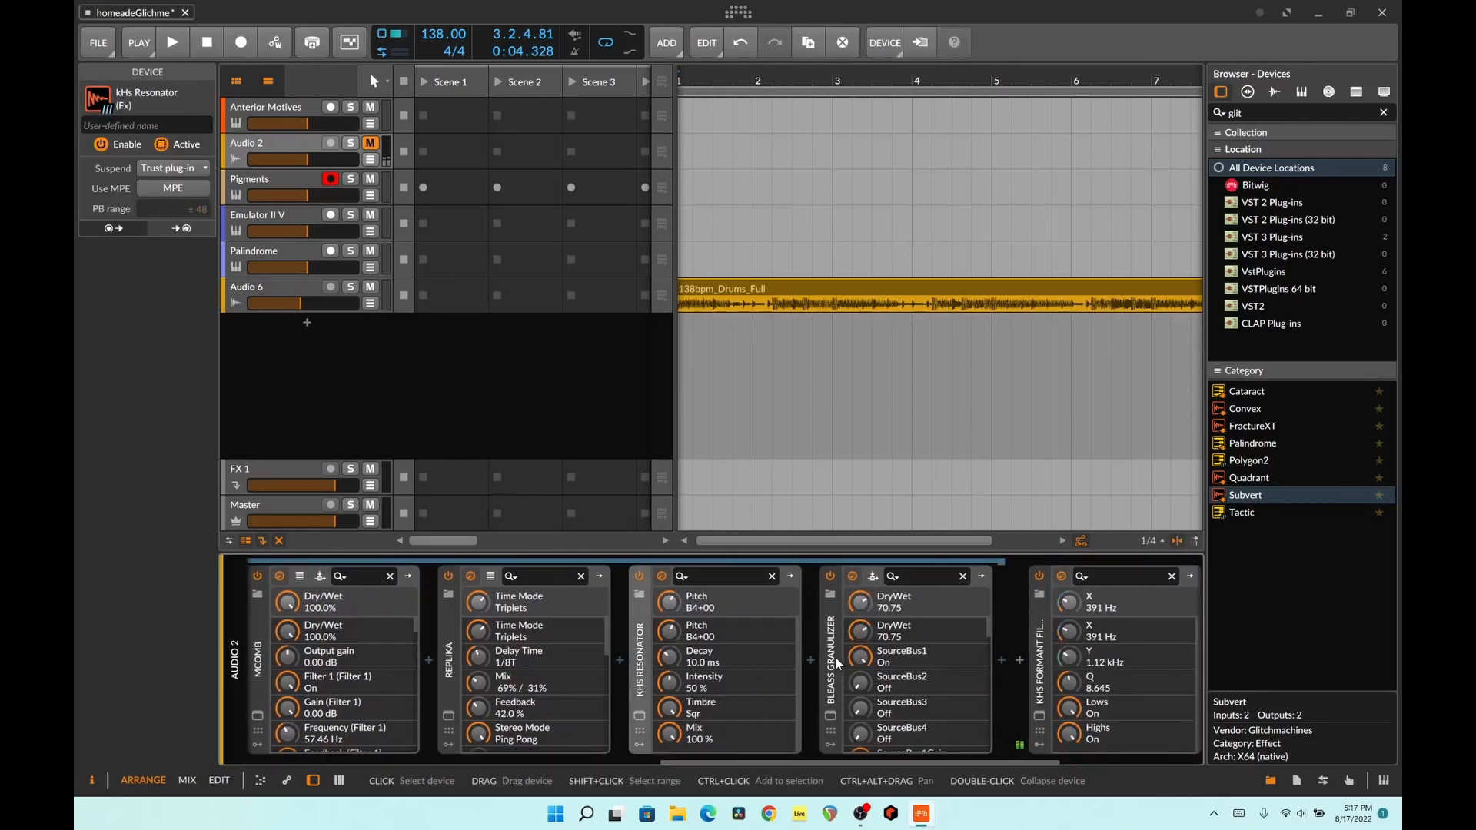
pyautogui.click(836, 658)
pyautogui.moveTo(1012, 758); pyautogui.dragTo(704, 748)
# Step: Inspect the BLEASS Phase Mutant layer's effects and the audio source of the first FX Layer's fourth Audio Receiver
pyautogui.click(626, 600)
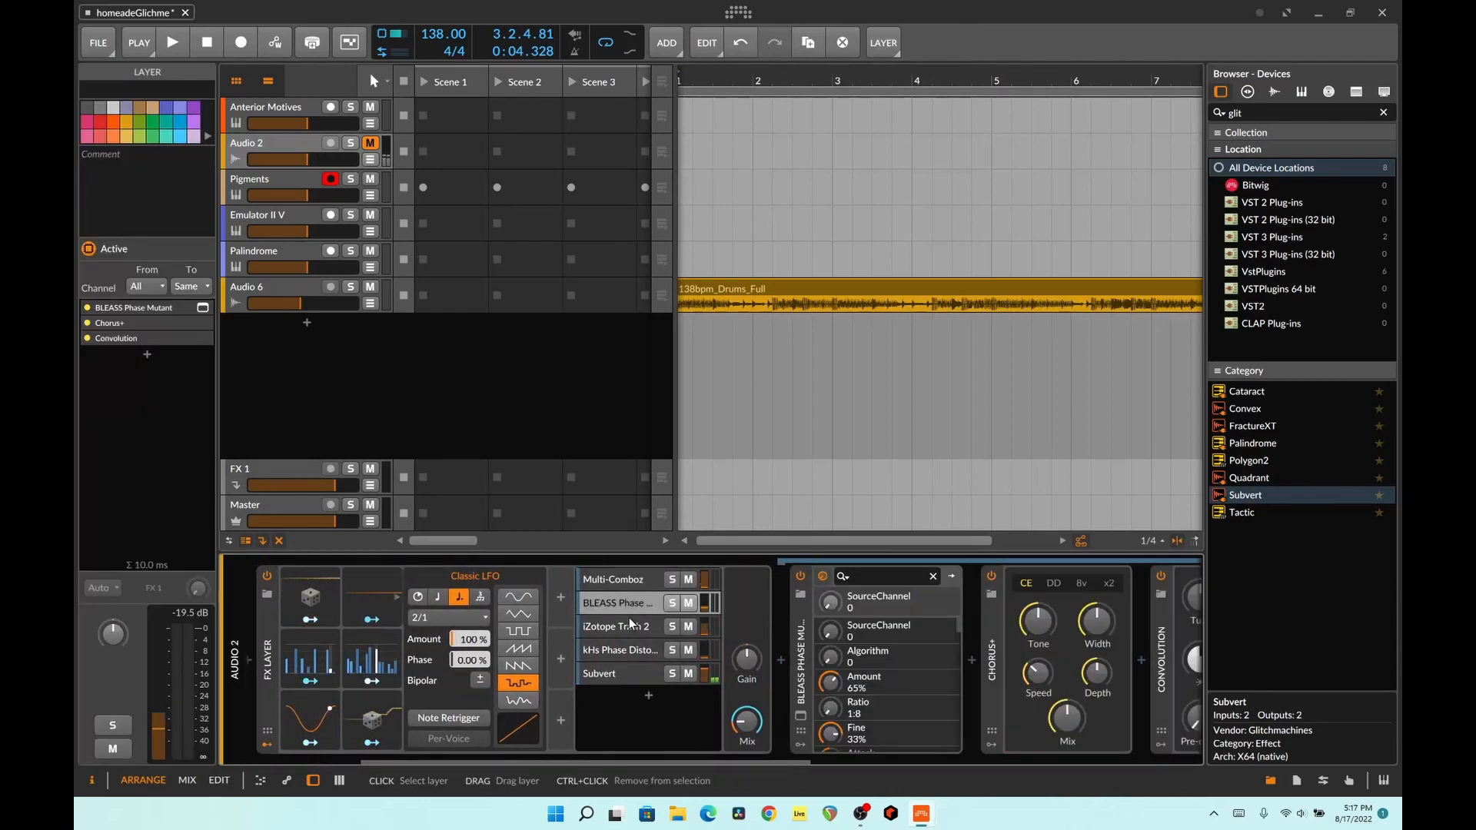
pyautogui.moveTo(799, 763); pyautogui.dragTo(676, 744)
pyautogui.click(340, 655)
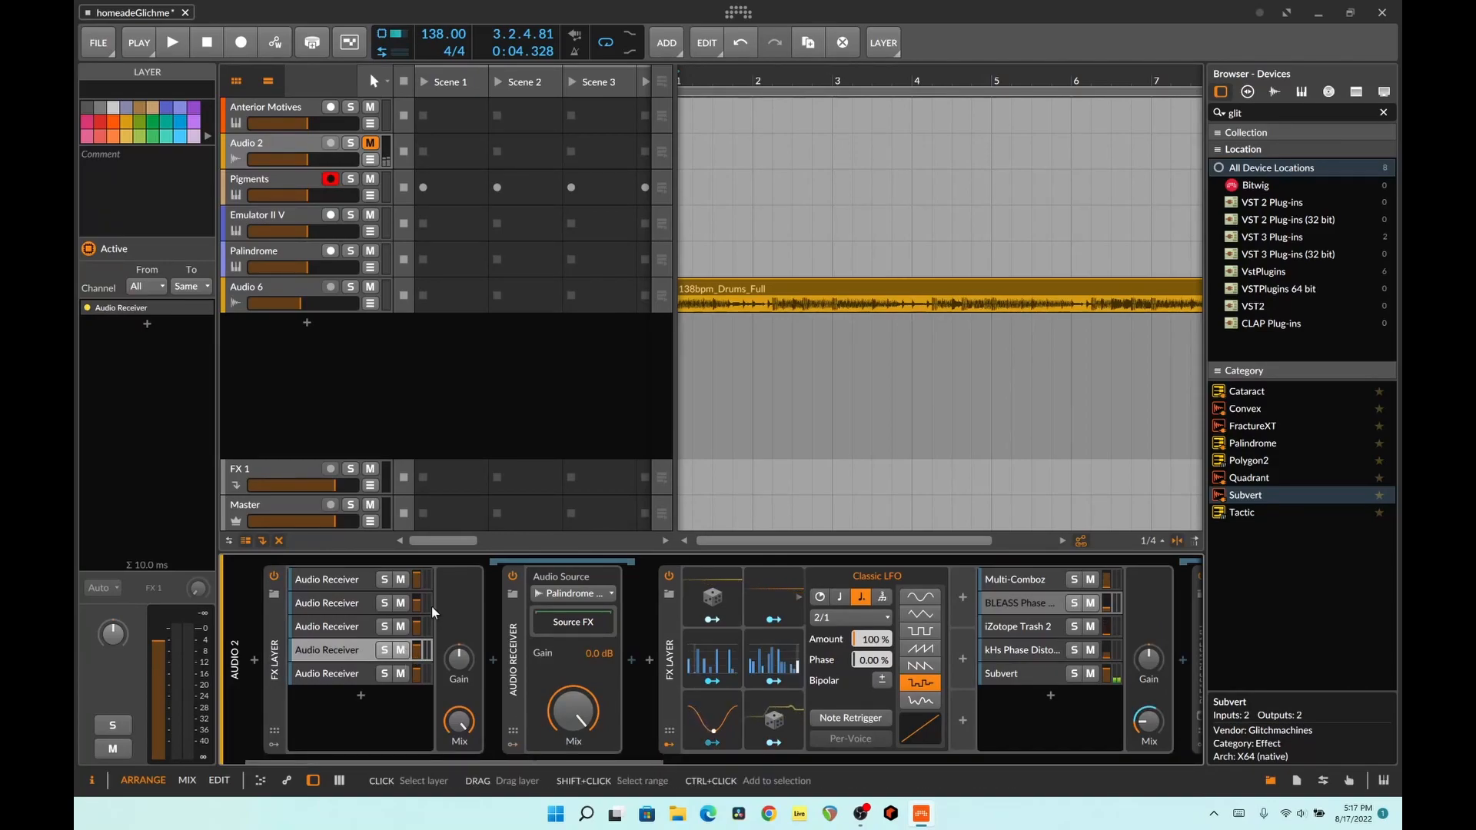
pyautogui.moveTo(589, 757); pyautogui.dragTo(406, 745)
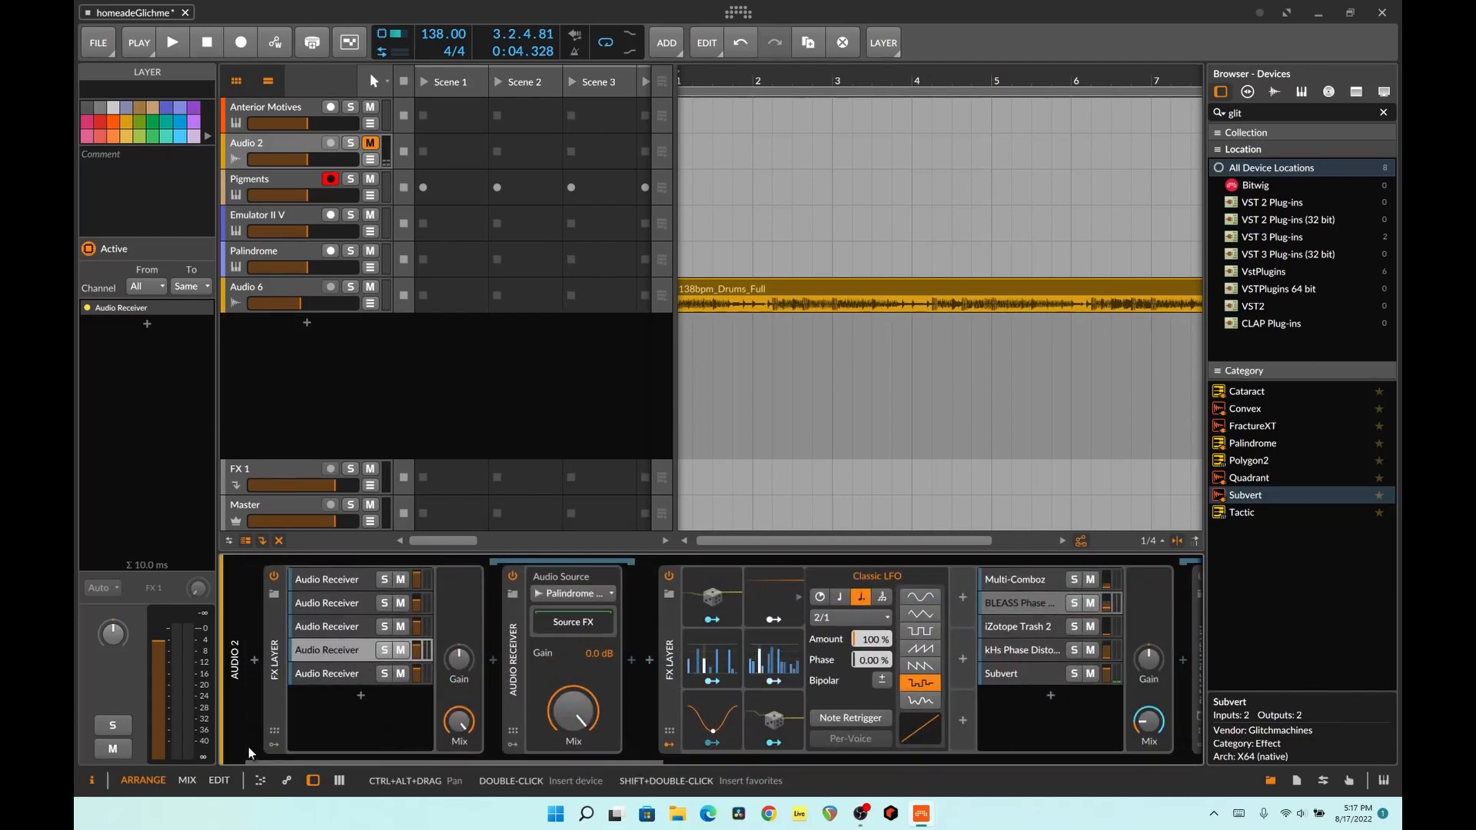
# Step: Play the arrangement with Audio 2 unmuted while viewing its FX Layer modulation, and mute the track again after stopping
pyautogui.click(372, 144)
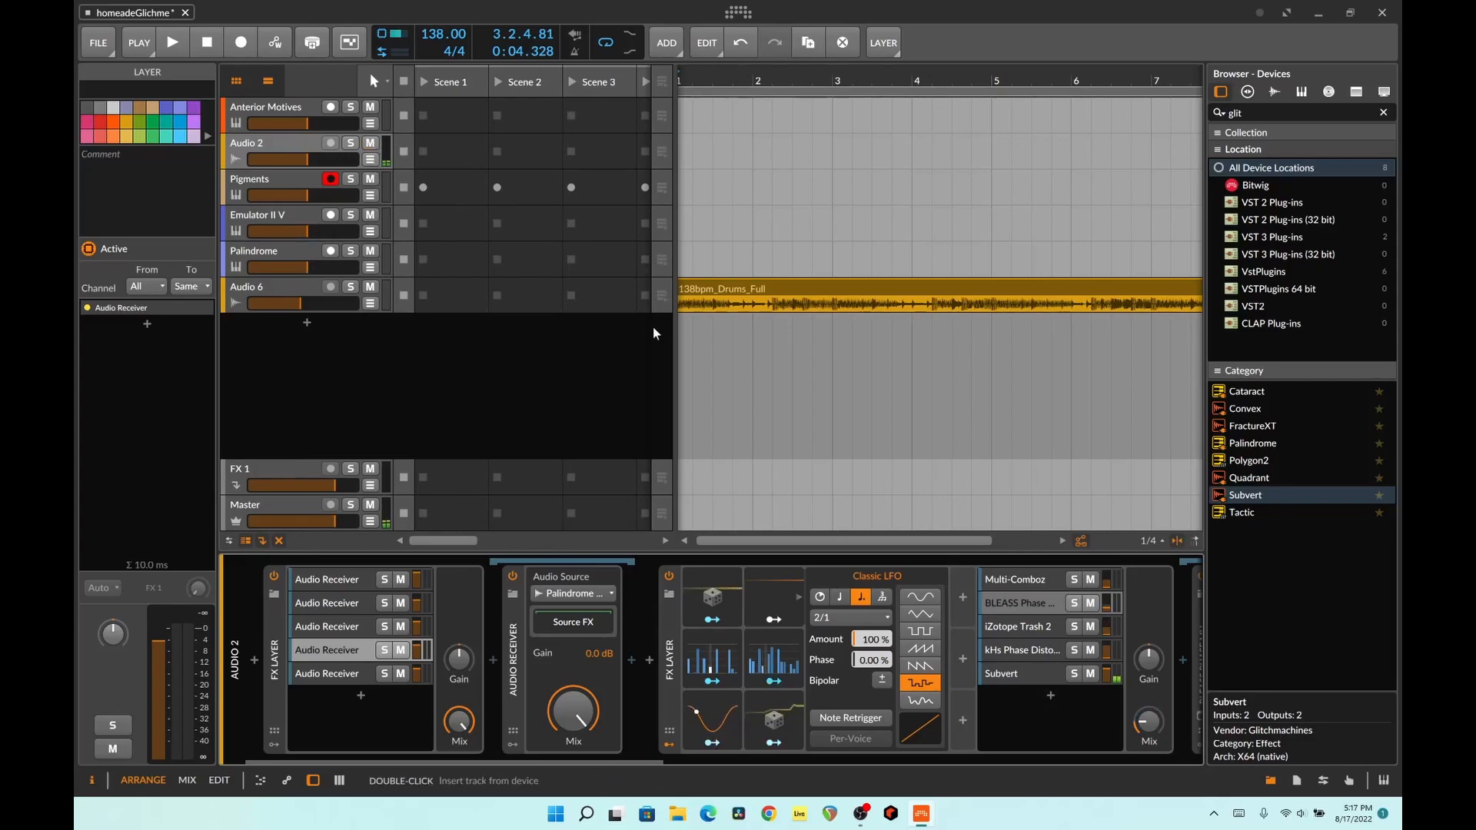
pyautogui.press('space')
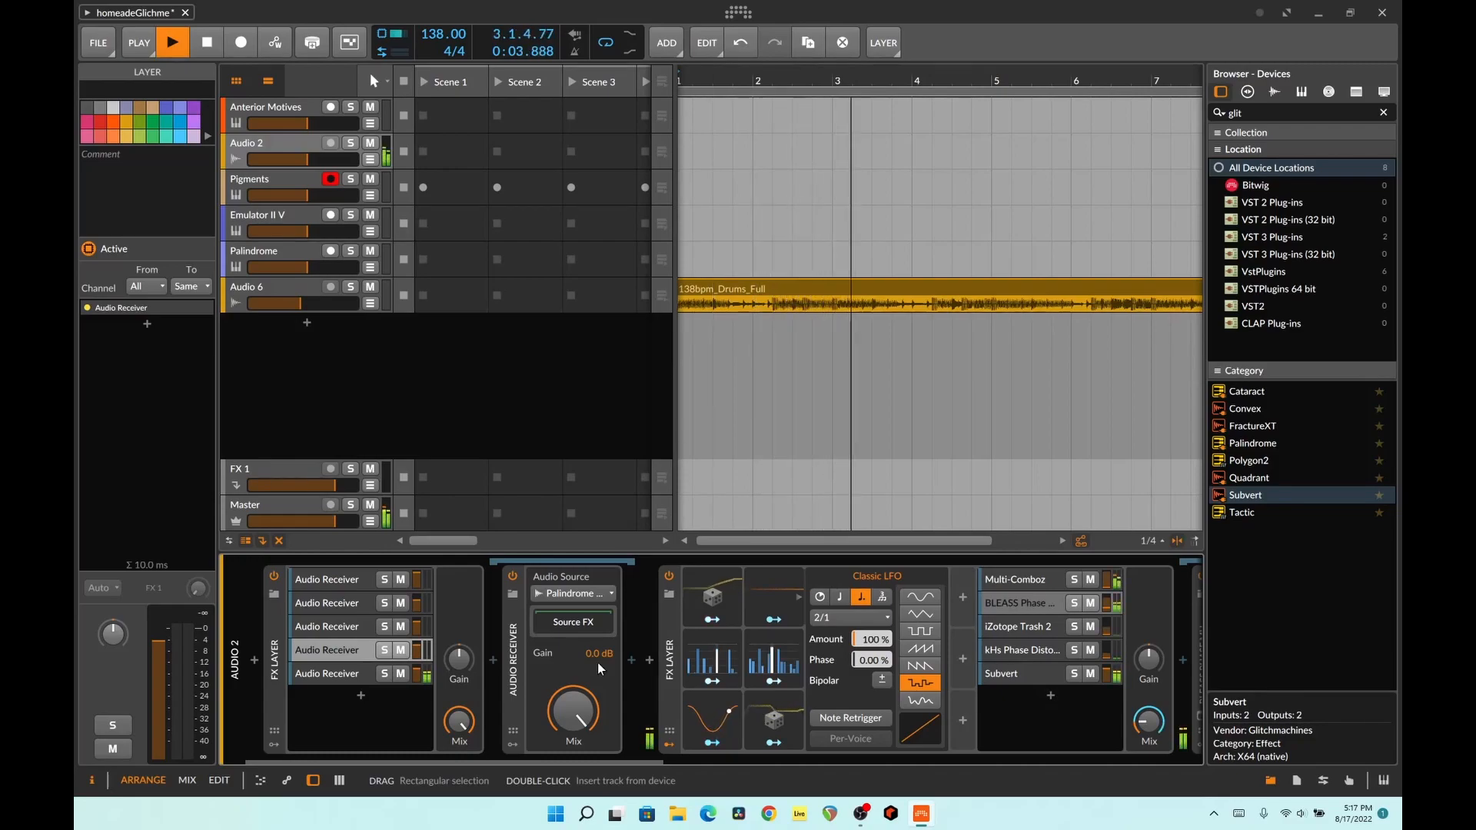
pyautogui.click(567, 765)
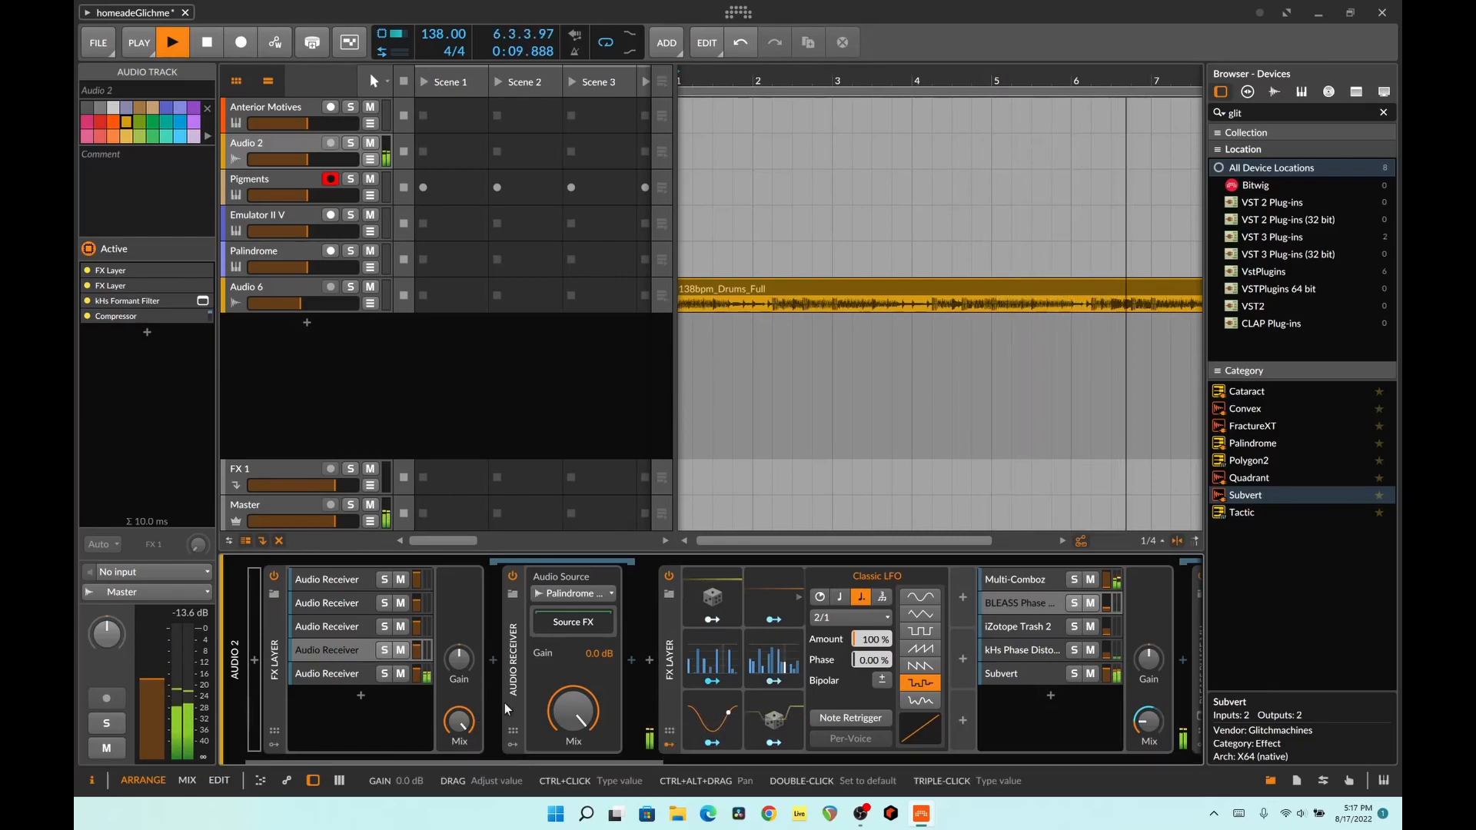
pyautogui.moveTo(525, 758); pyautogui.dragTo(629, 762)
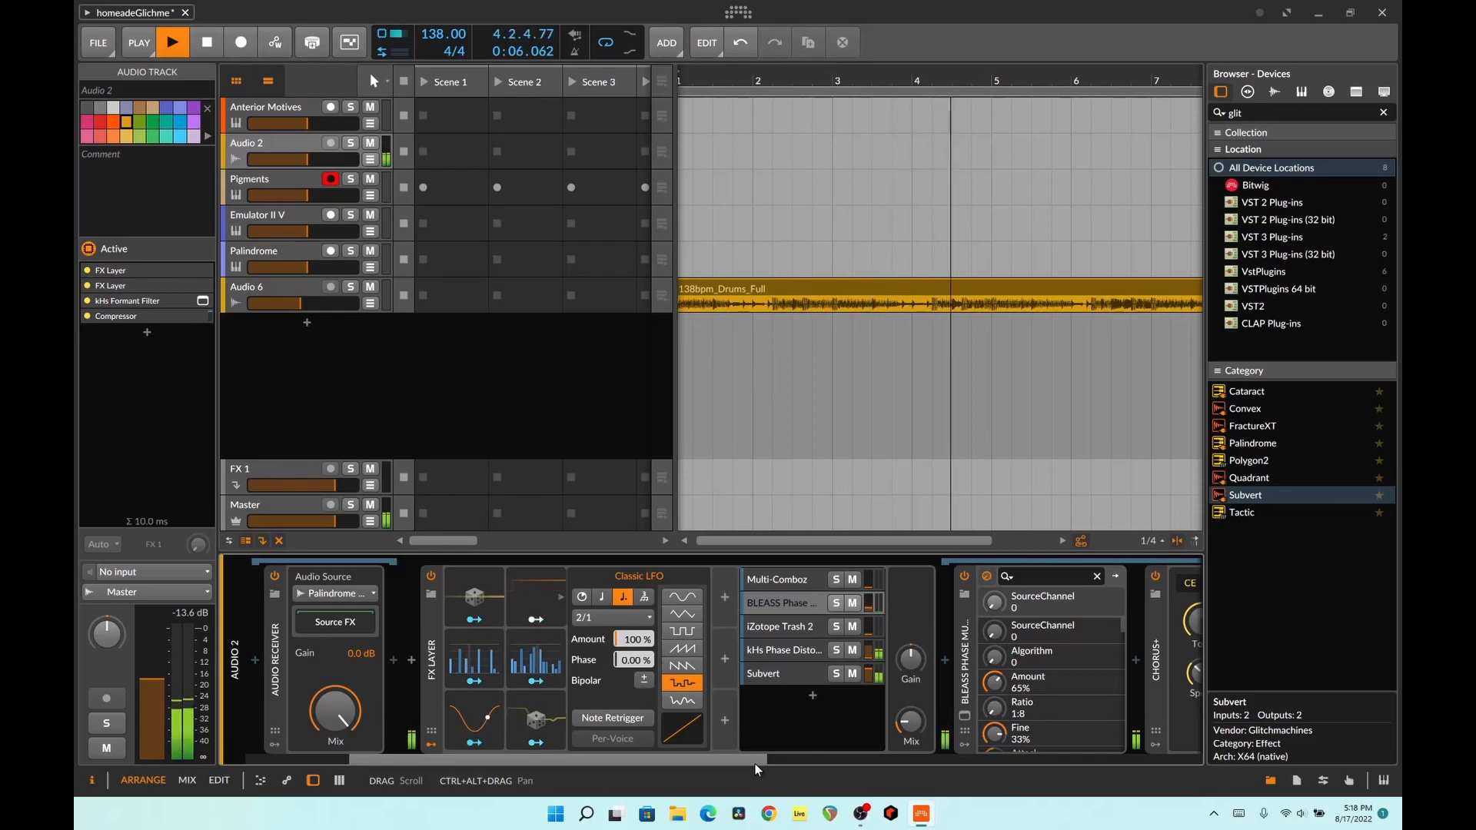
pyautogui.moveTo(755, 763); pyautogui.dragTo(797, 765)
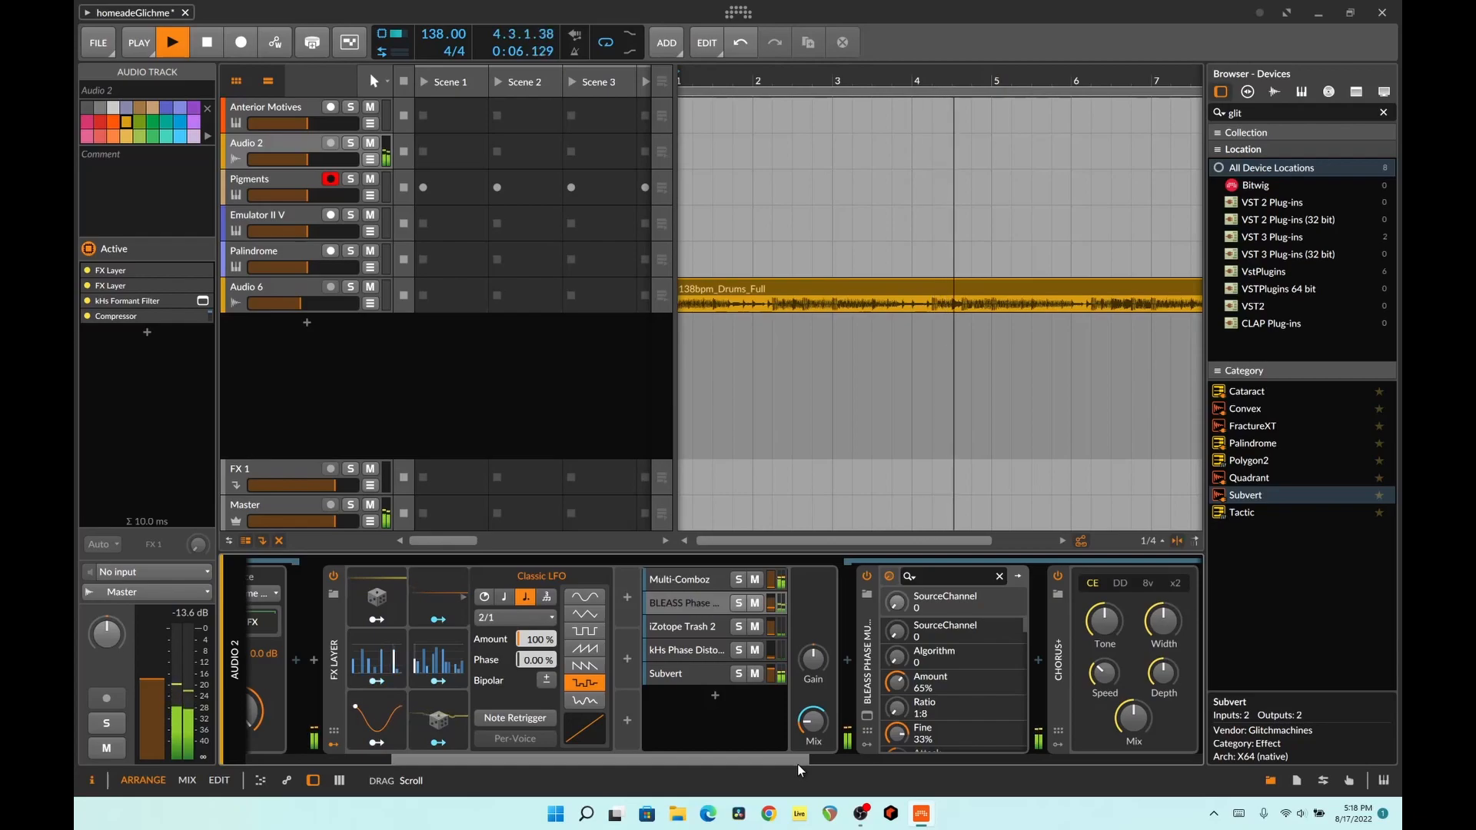
pyautogui.press('space')
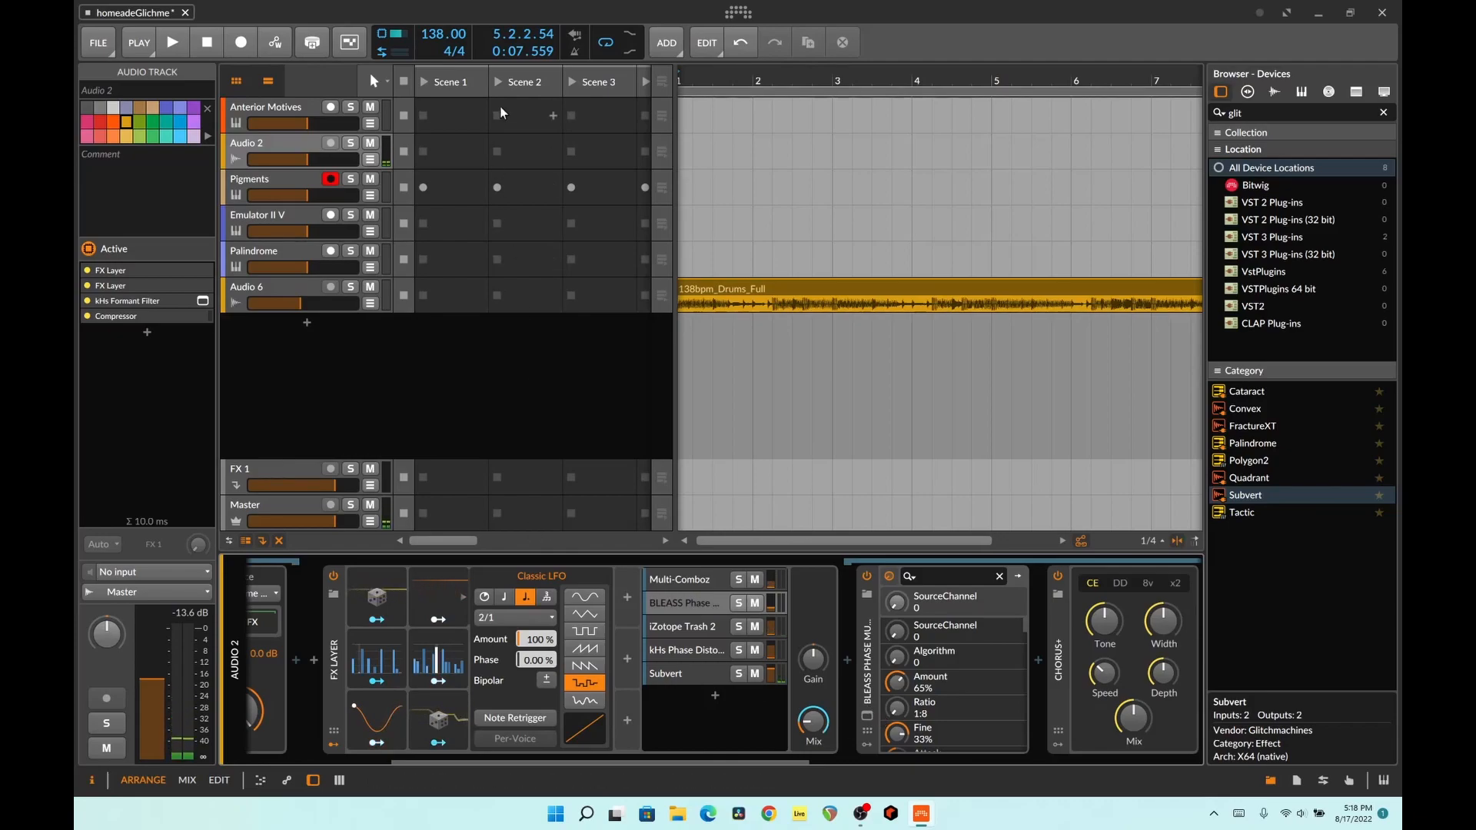
pyautogui.click(372, 143)
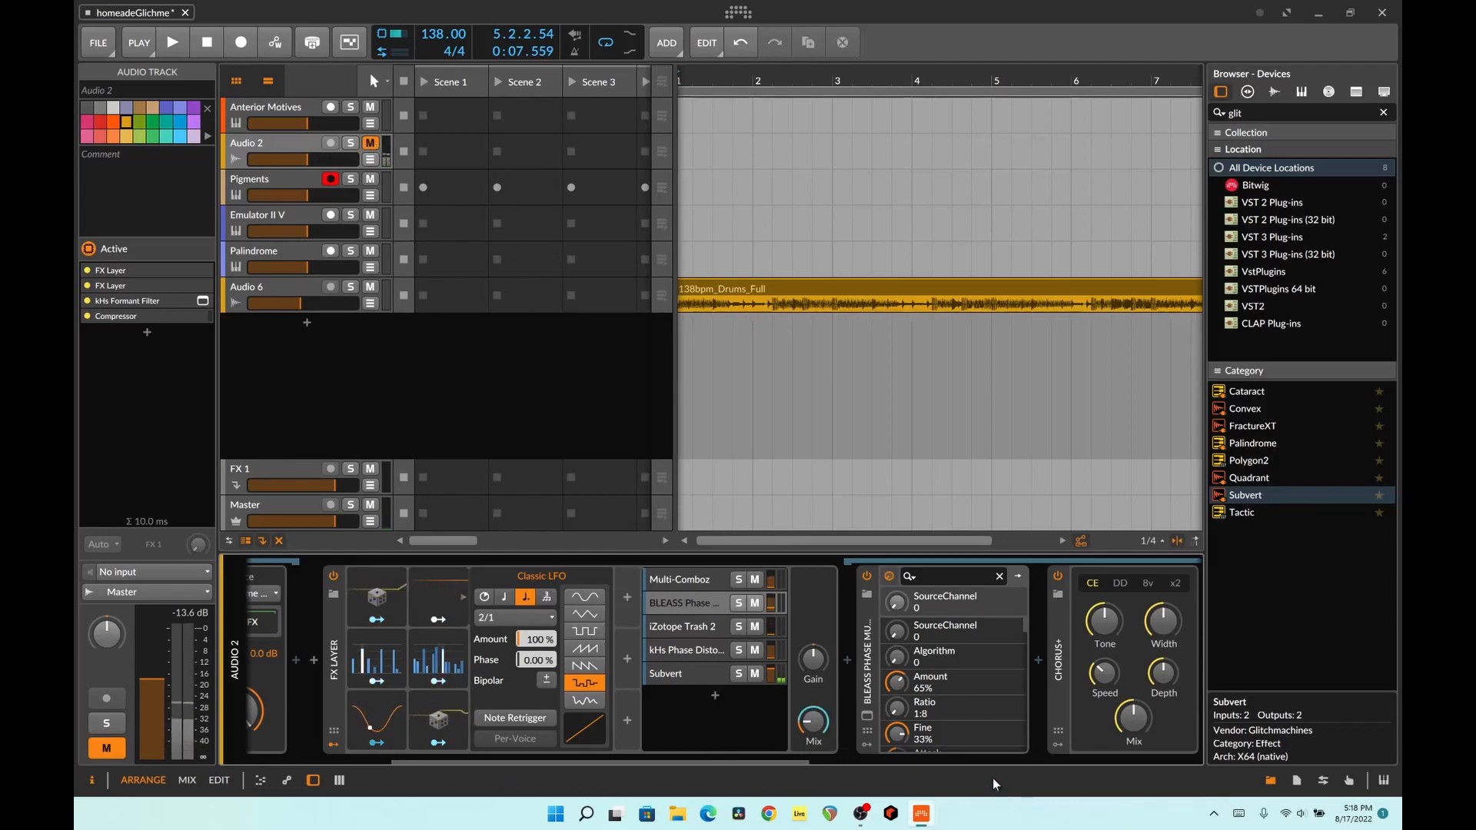
# Step: Open the plug-in window of Subvert from its layer in Audio 2's second FX Layer
pyautogui.click(689, 677)
pyautogui.click(867, 715)
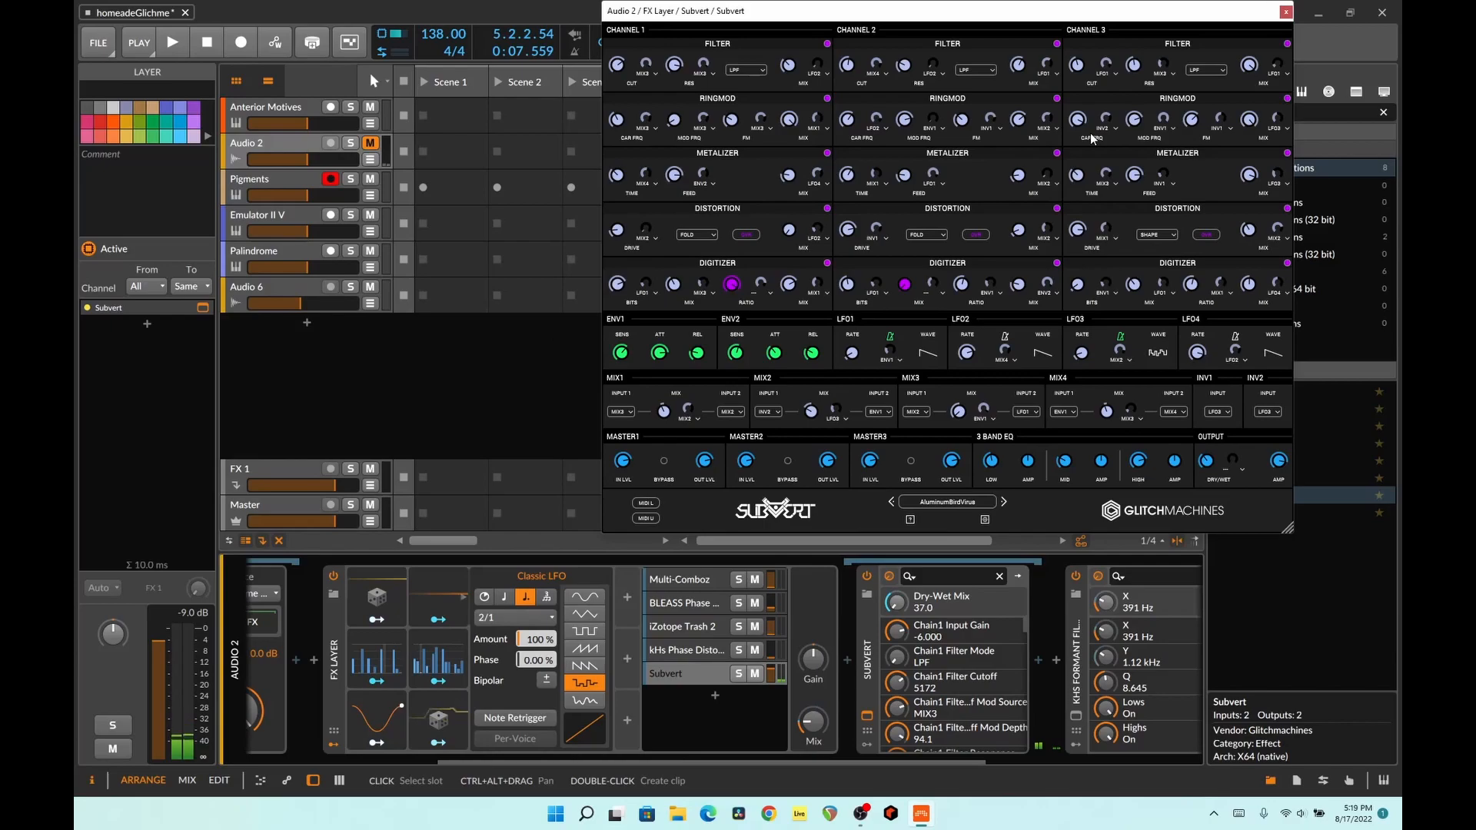
# Step: Close the Subvert window and inspect the devices in the Multi-Comboz, kHs Phase Distortion, Subvert and iZotope Trash 2 layers
pyautogui.click(1286, 12)
pyautogui.click(710, 590)
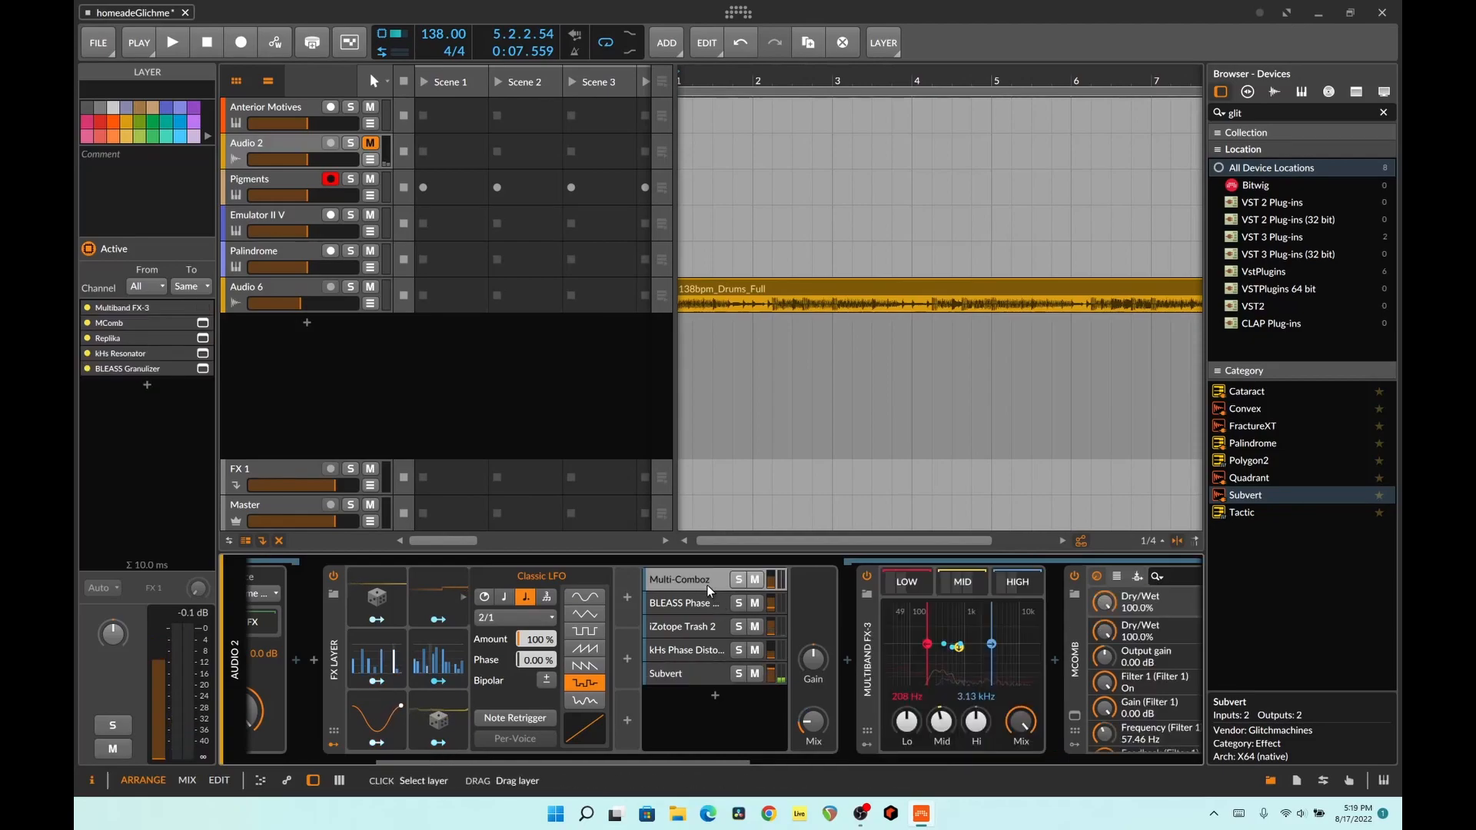
pyautogui.click(692, 651)
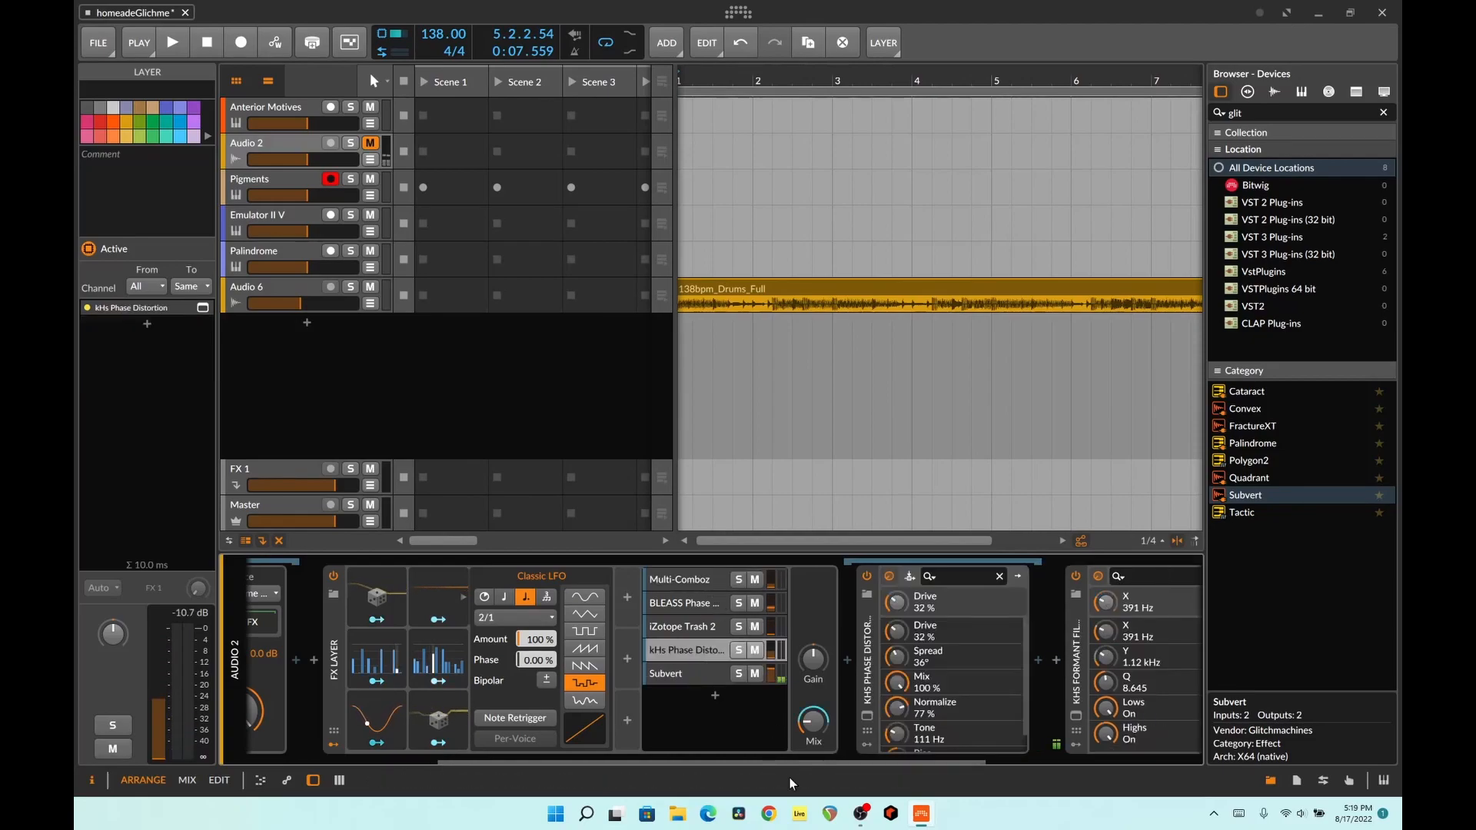
pyautogui.moveTo(790, 761)
pyautogui.mouseDown()
pyautogui.moveTo(1049, 774)
pyautogui.moveTo(769, 763)
pyautogui.mouseUp()
pyautogui.click(737, 674)
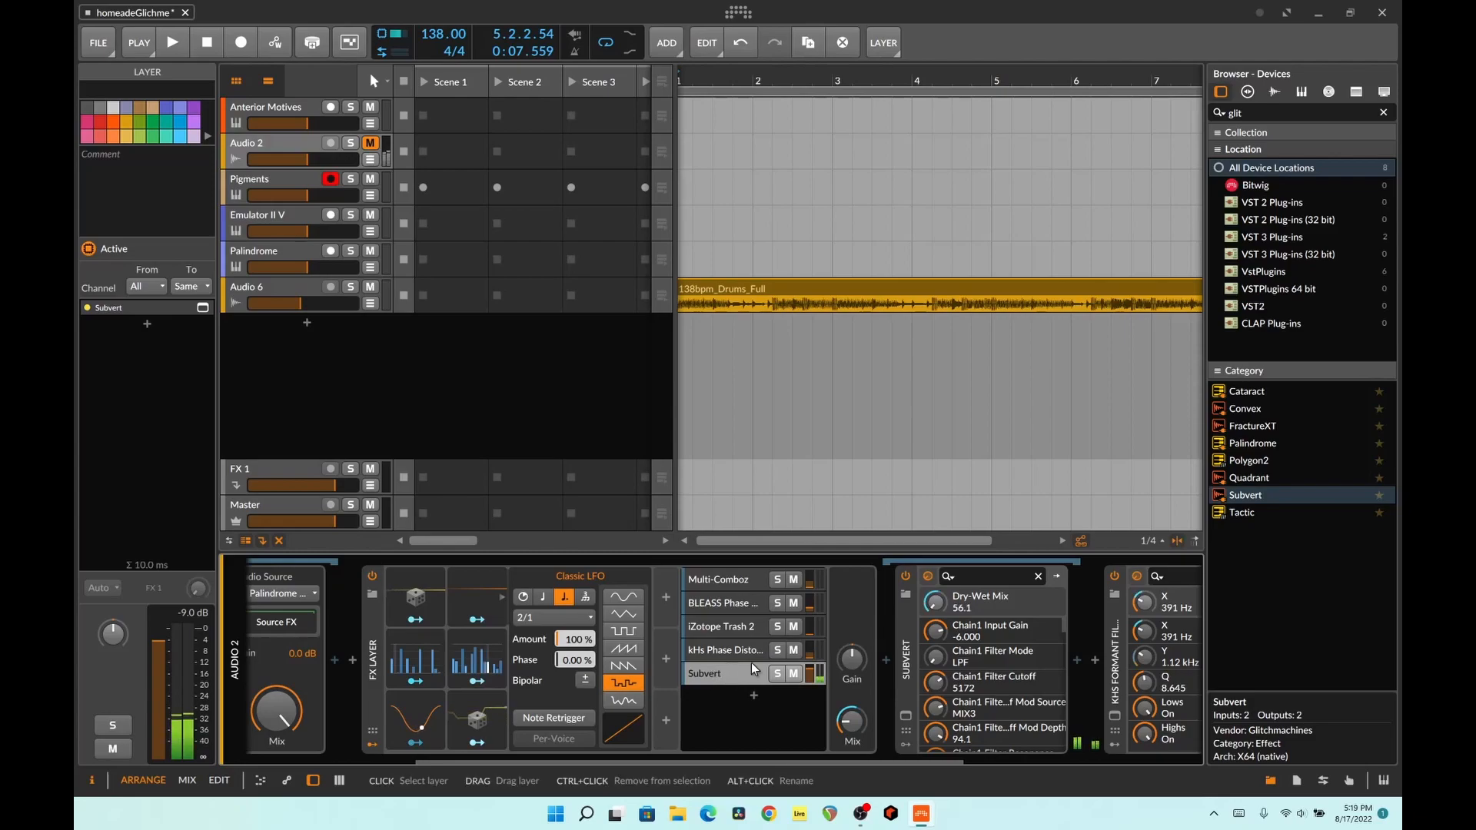
pyautogui.click(743, 649)
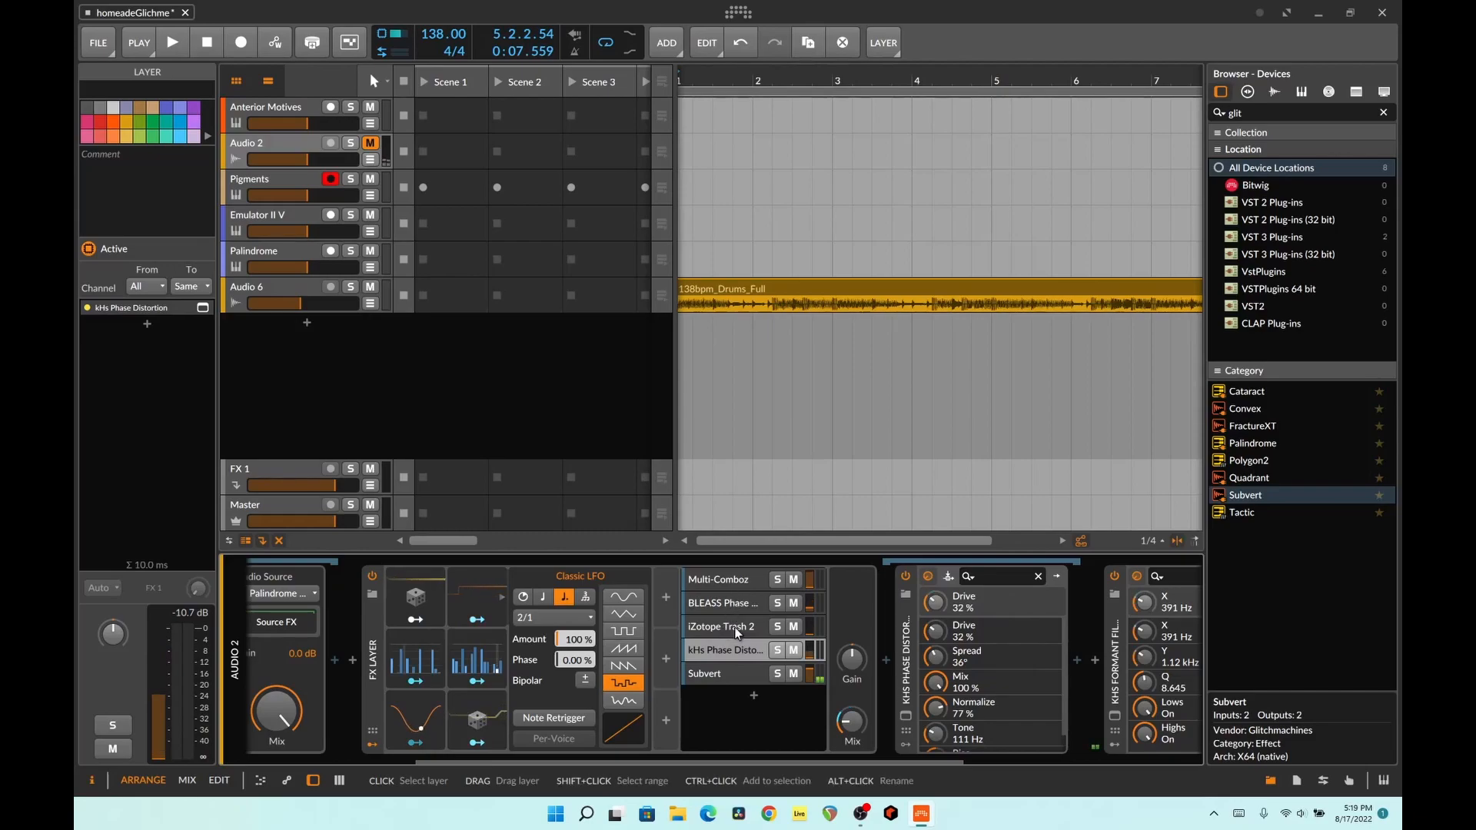
pyautogui.click(737, 632)
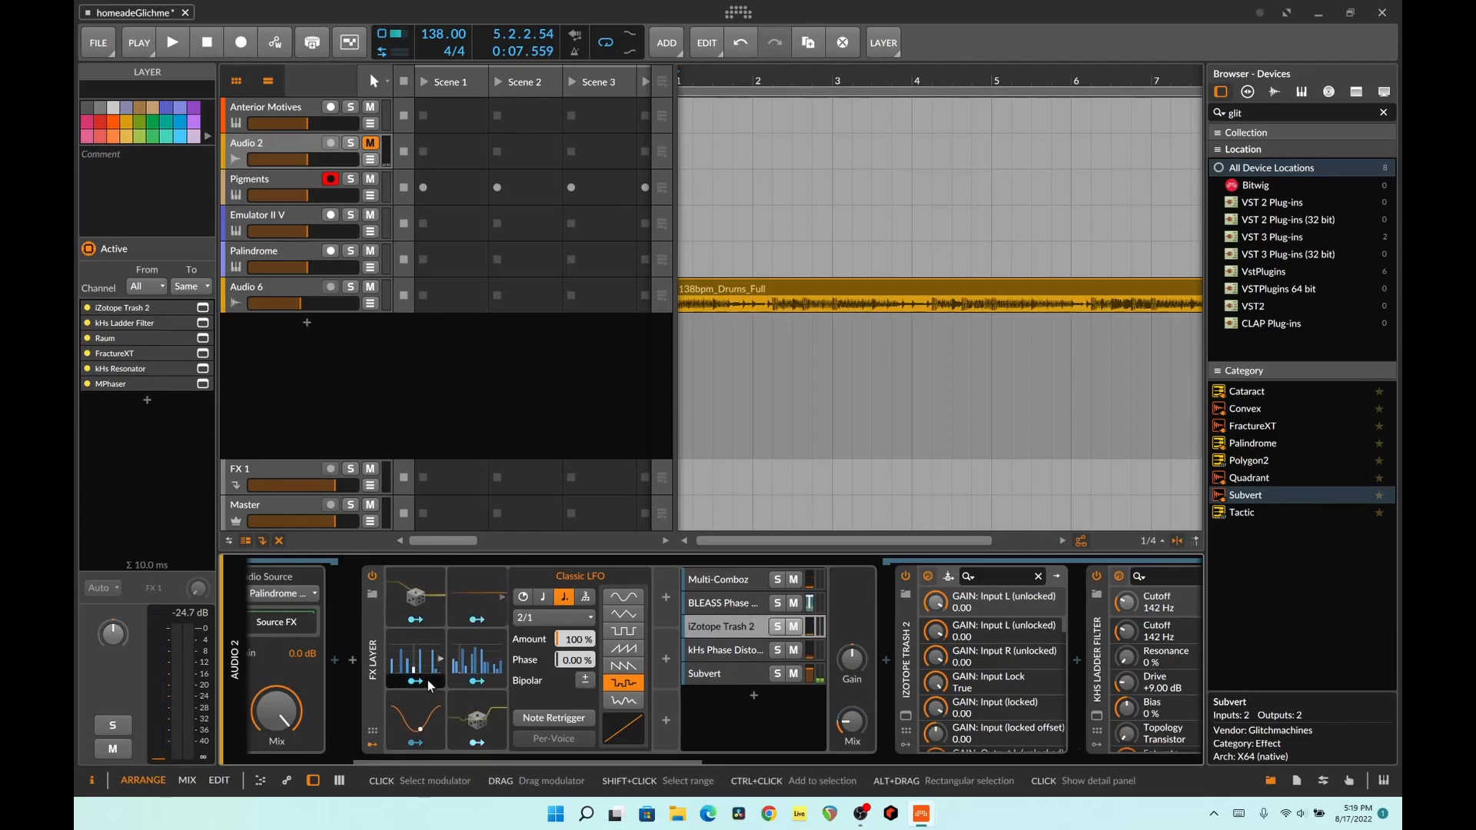
# Step: Collapse the second FX Layer's modulator details, view its Multi-Comboz and BLEASS Phase Mutant layers, and return to the chain's beginning
pyautogui.click(471, 662)
pyautogui.click(471, 662)
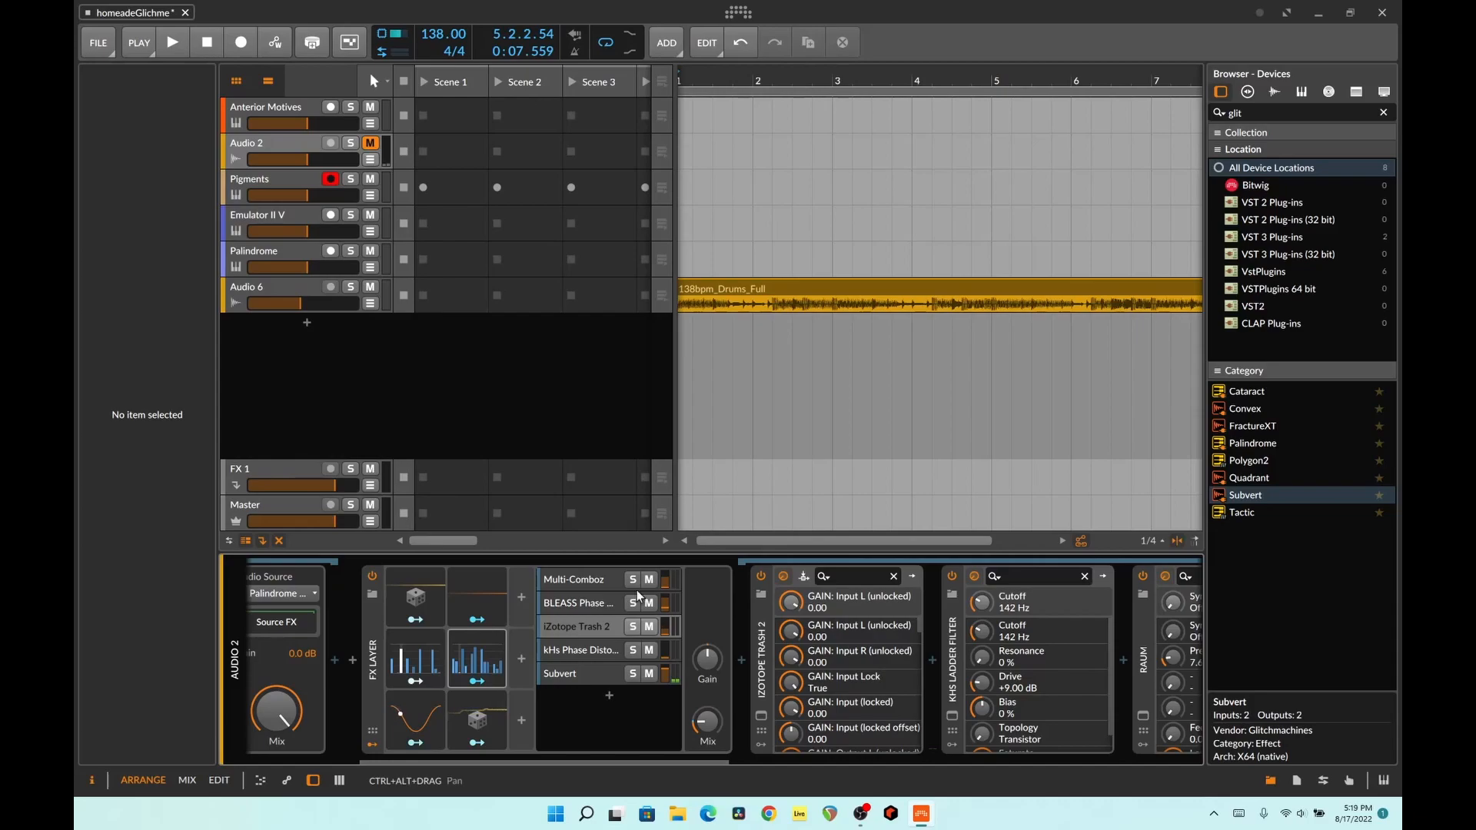
pyautogui.click(583, 578)
pyautogui.click(611, 602)
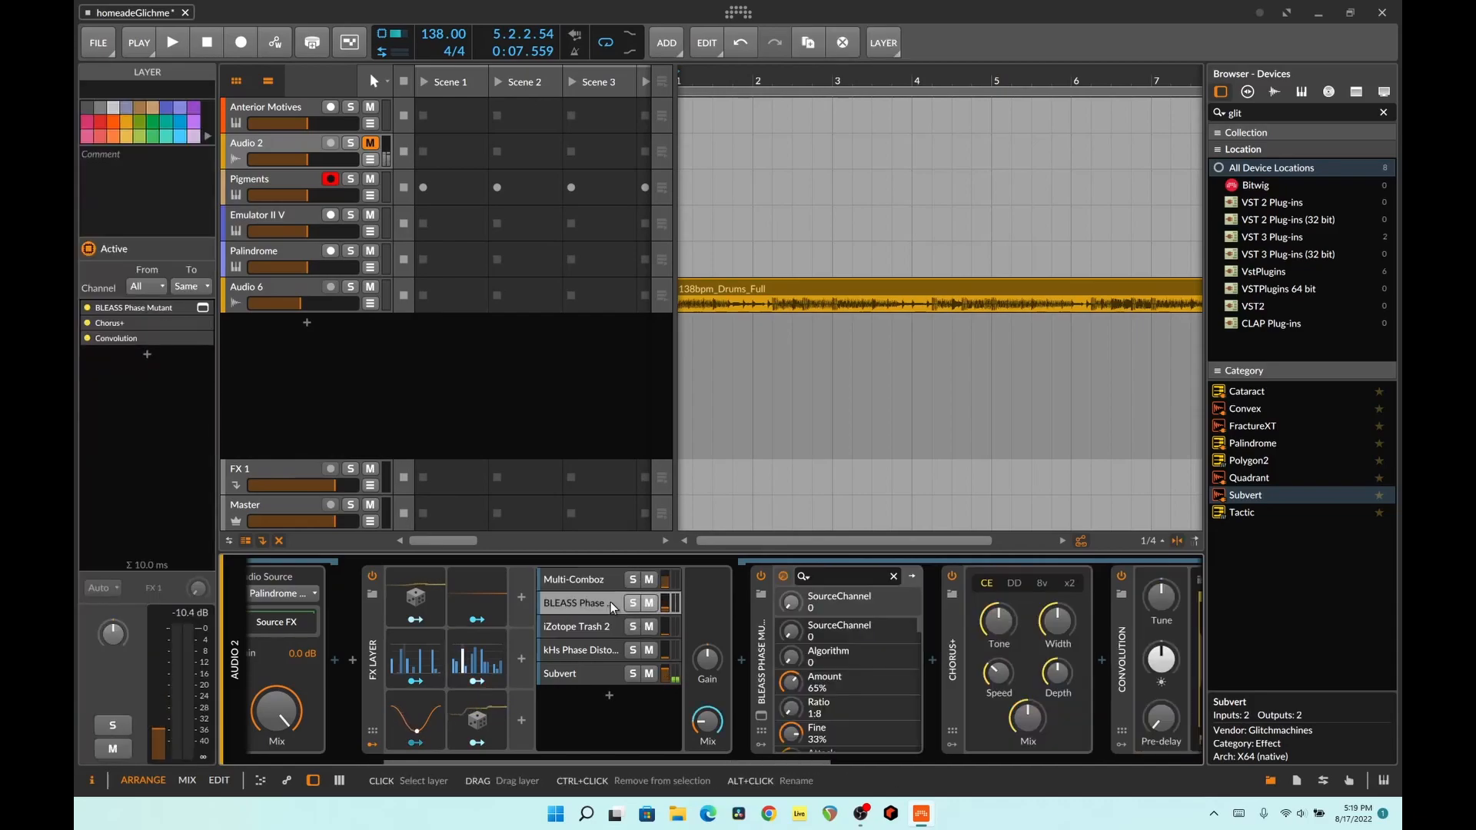
pyautogui.moveTo(763, 758); pyautogui.dragTo(602, 761)
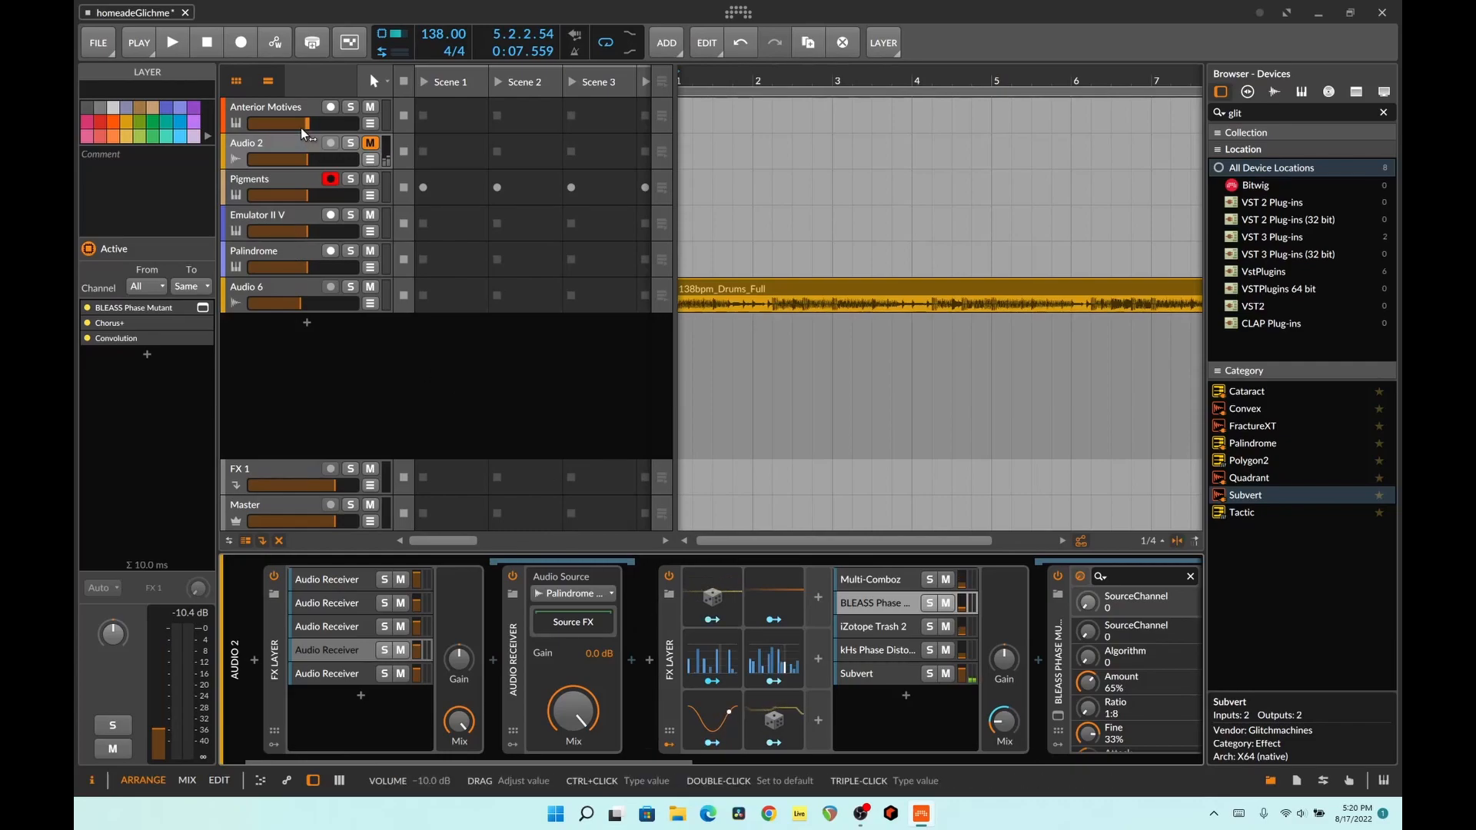
# Step: Look through the Anterior Motives device chain and reveal the modulators of its BLEASS Shimmer
pyautogui.click(283, 110)
pyautogui.moveTo(506, 755); pyautogui.dragTo(1200, 774)
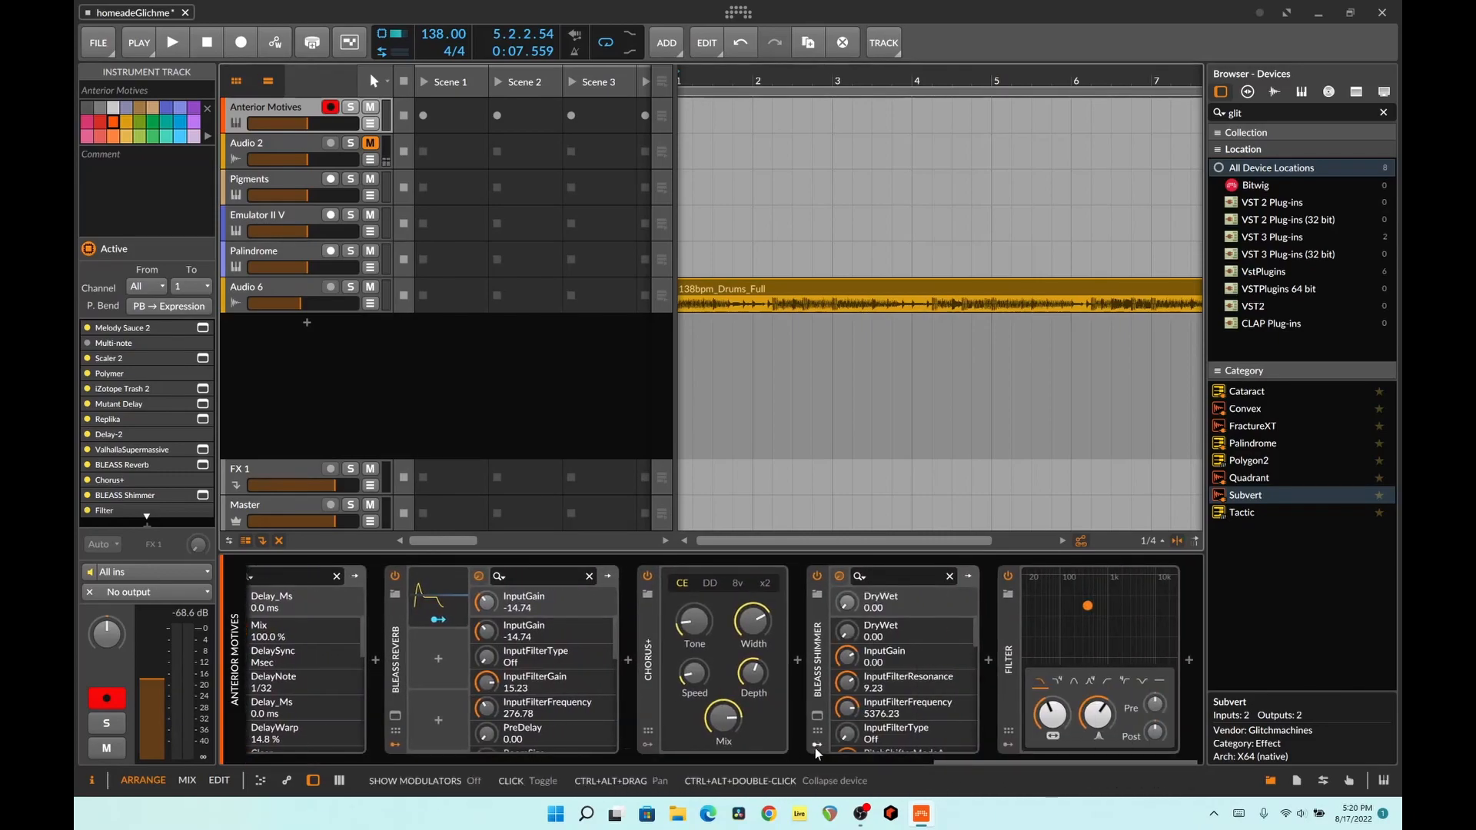
pyautogui.click(816, 745)
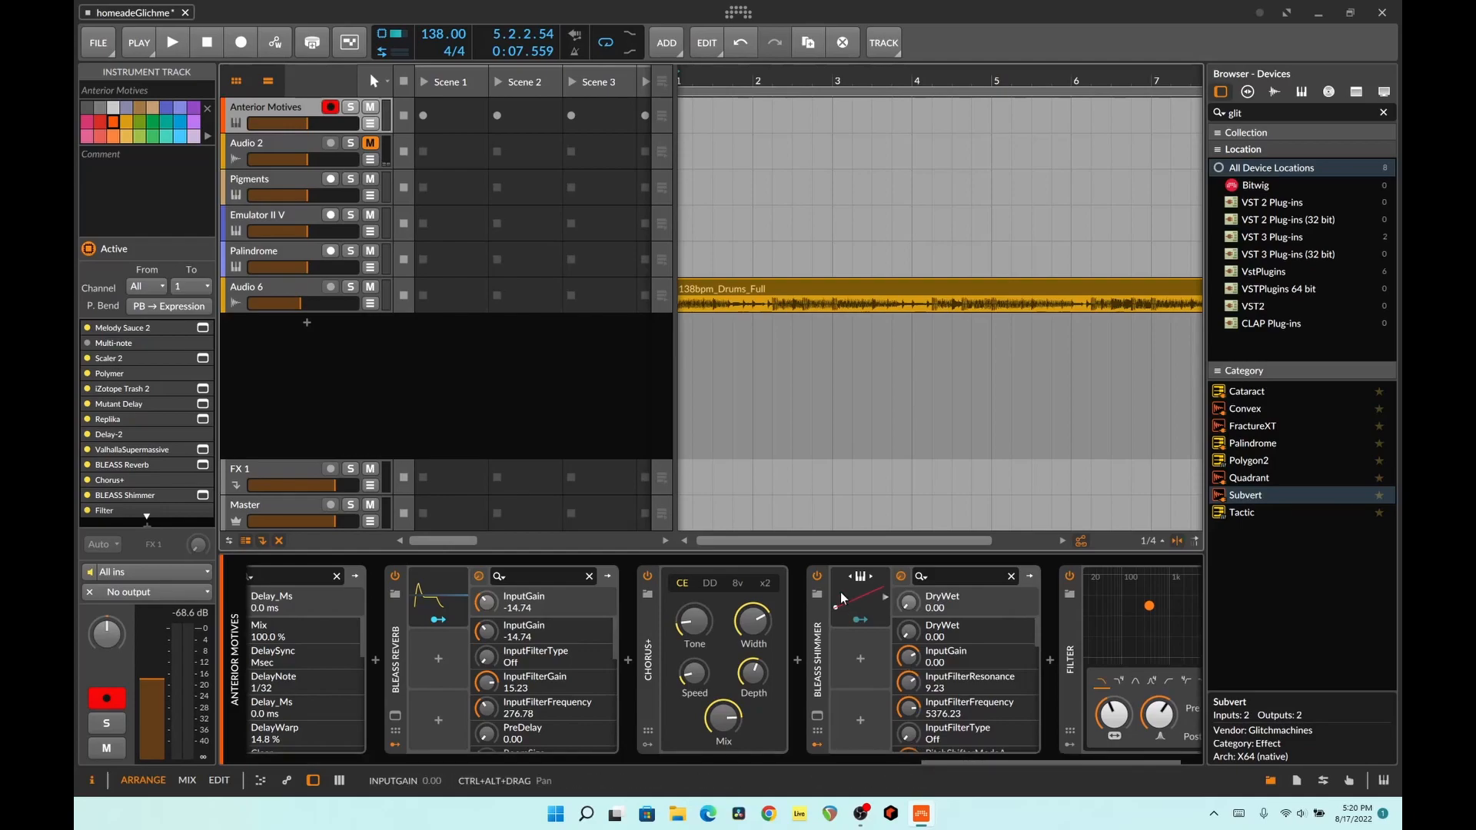
pyautogui.moveTo(948, 757); pyautogui.dragTo(543, 755)
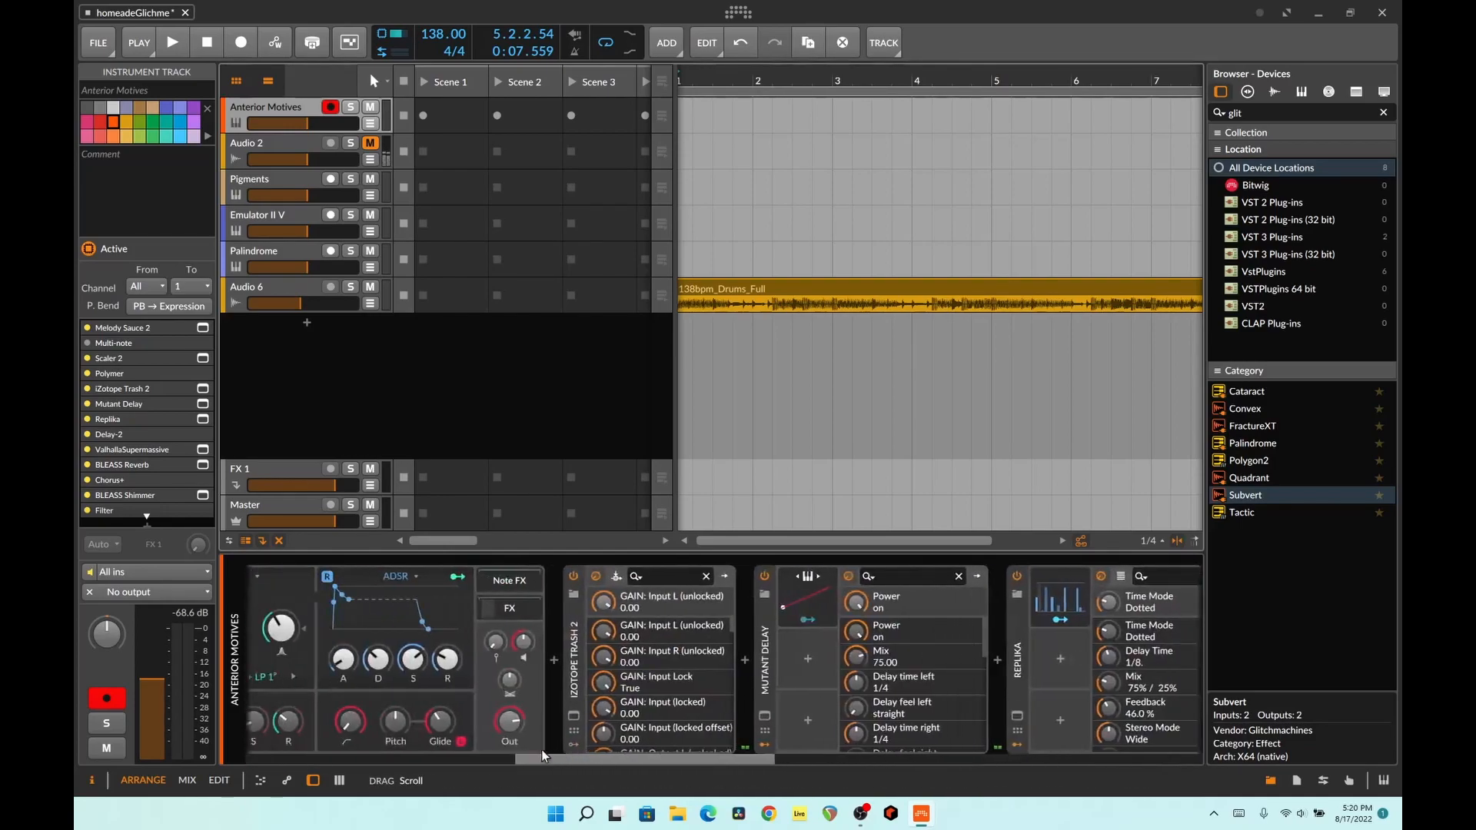
# Step: Mute the second to fifth Audio Receiver layers in Audio 2's first FX Layer and select the first one
pyautogui.click(375, 148)
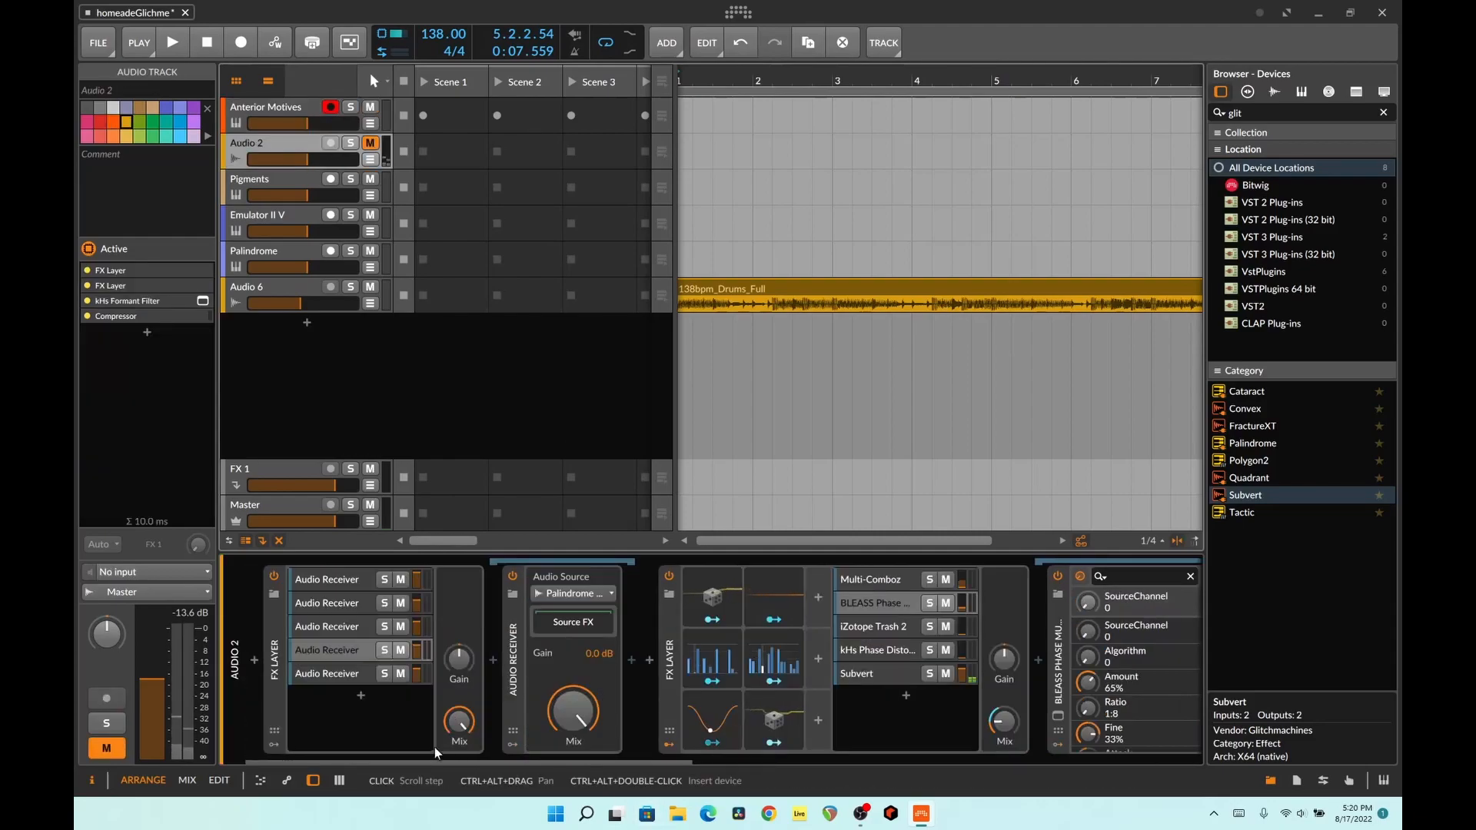
pyautogui.moveTo(416, 675); pyautogui.dragTo(417, 652)
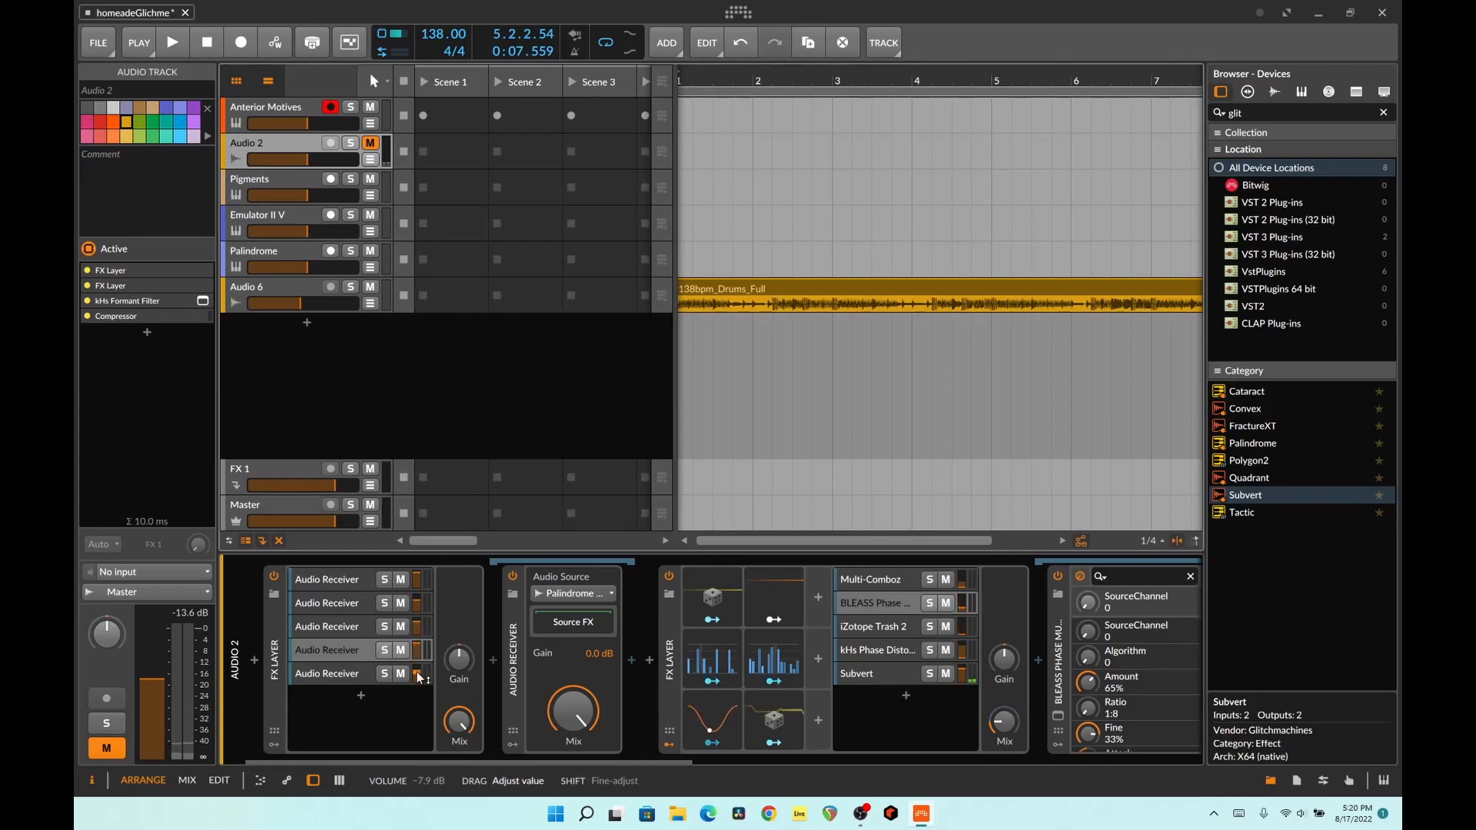
pyautogui.click(401, 651)
pyautogui.click(401, 627)
pyautogui.click(400, 602)
pyautogui.click(355, 589)
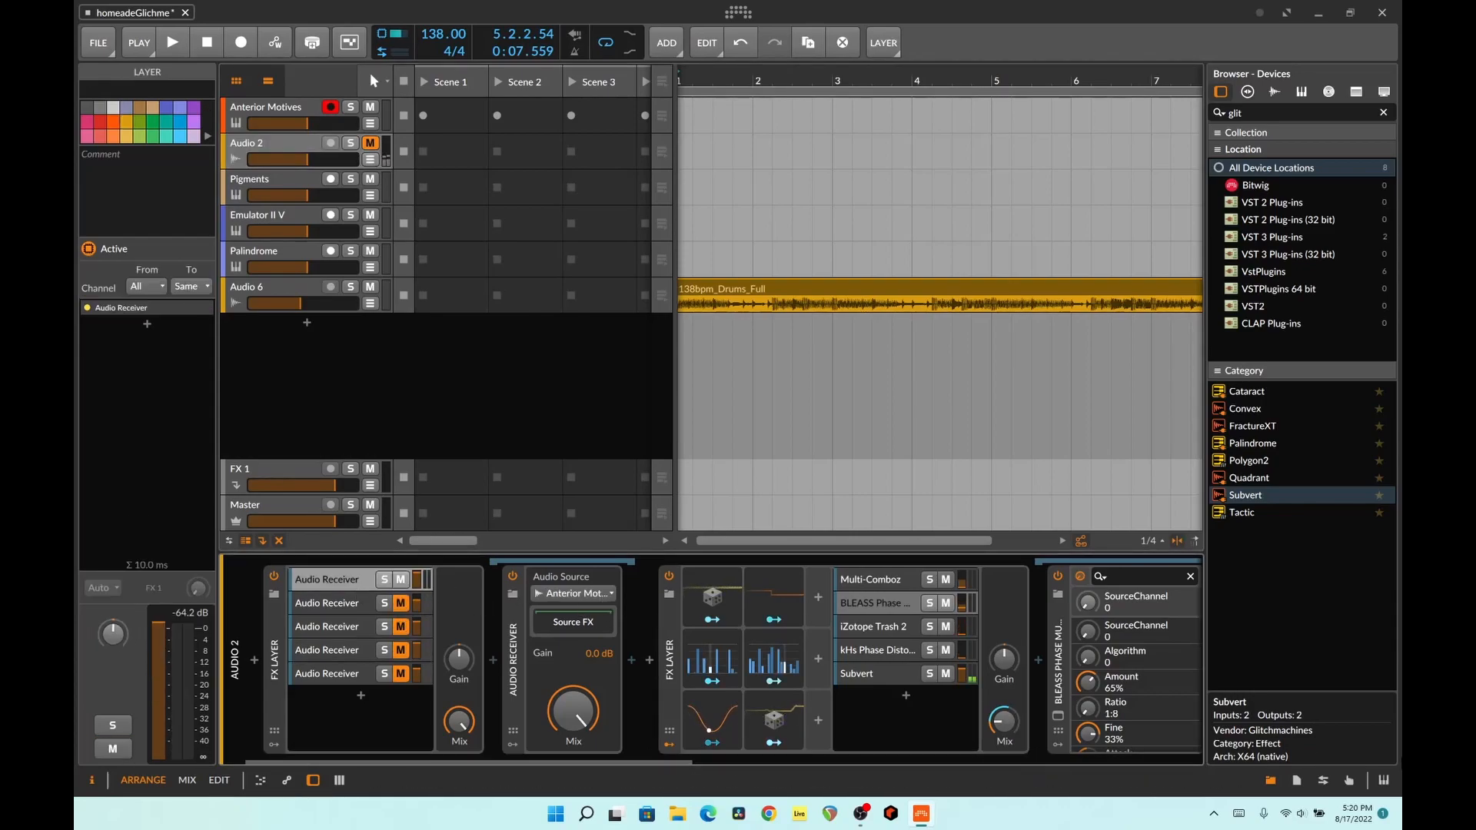
# Step: Show the onscreen keyboard and play the arrangement with the Audio 2 track muted
pyautogui.click(1384, 781)
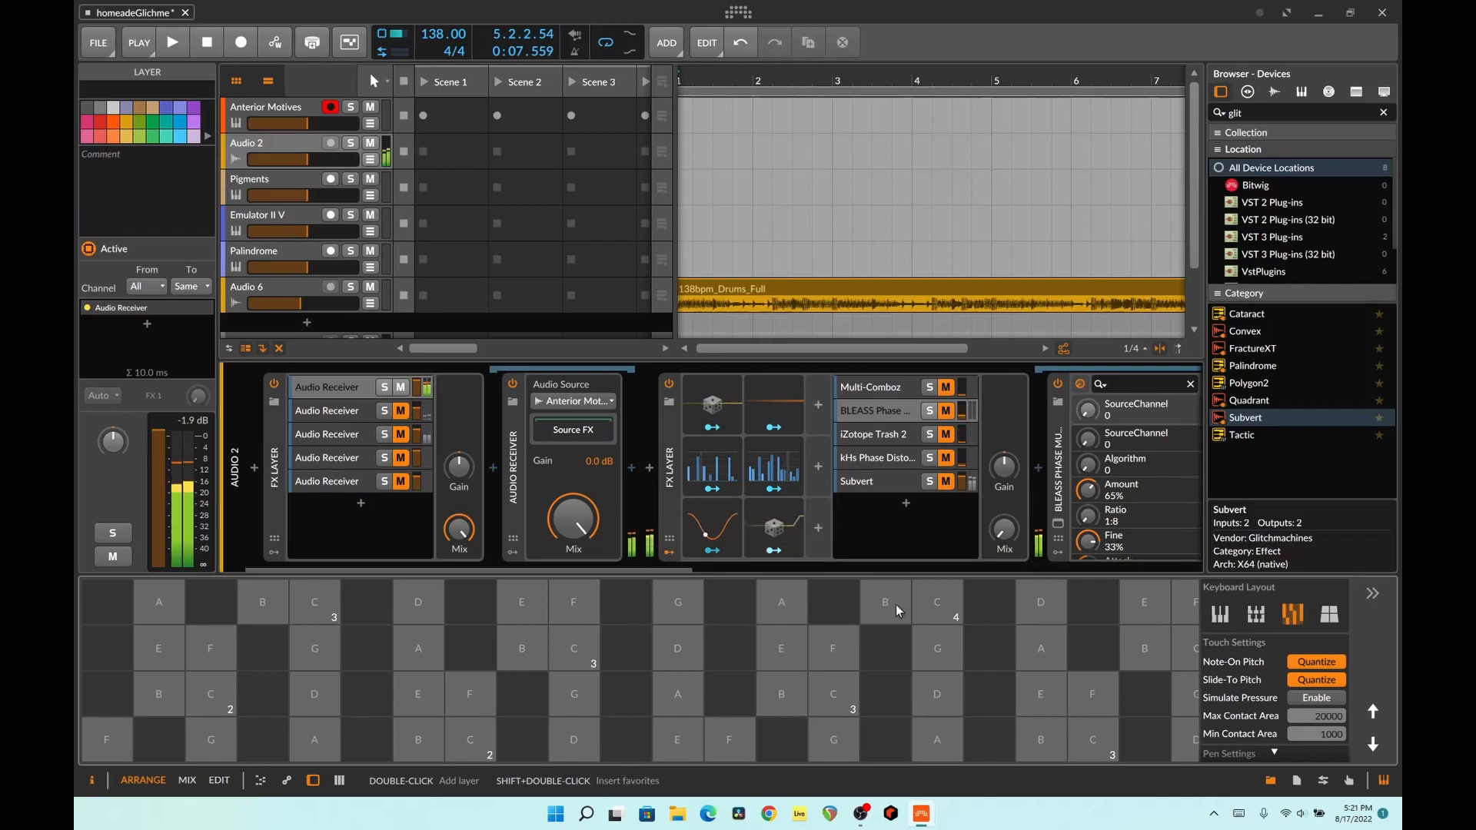
pyautogui.press('space')
pyautogui.click(370, 144)
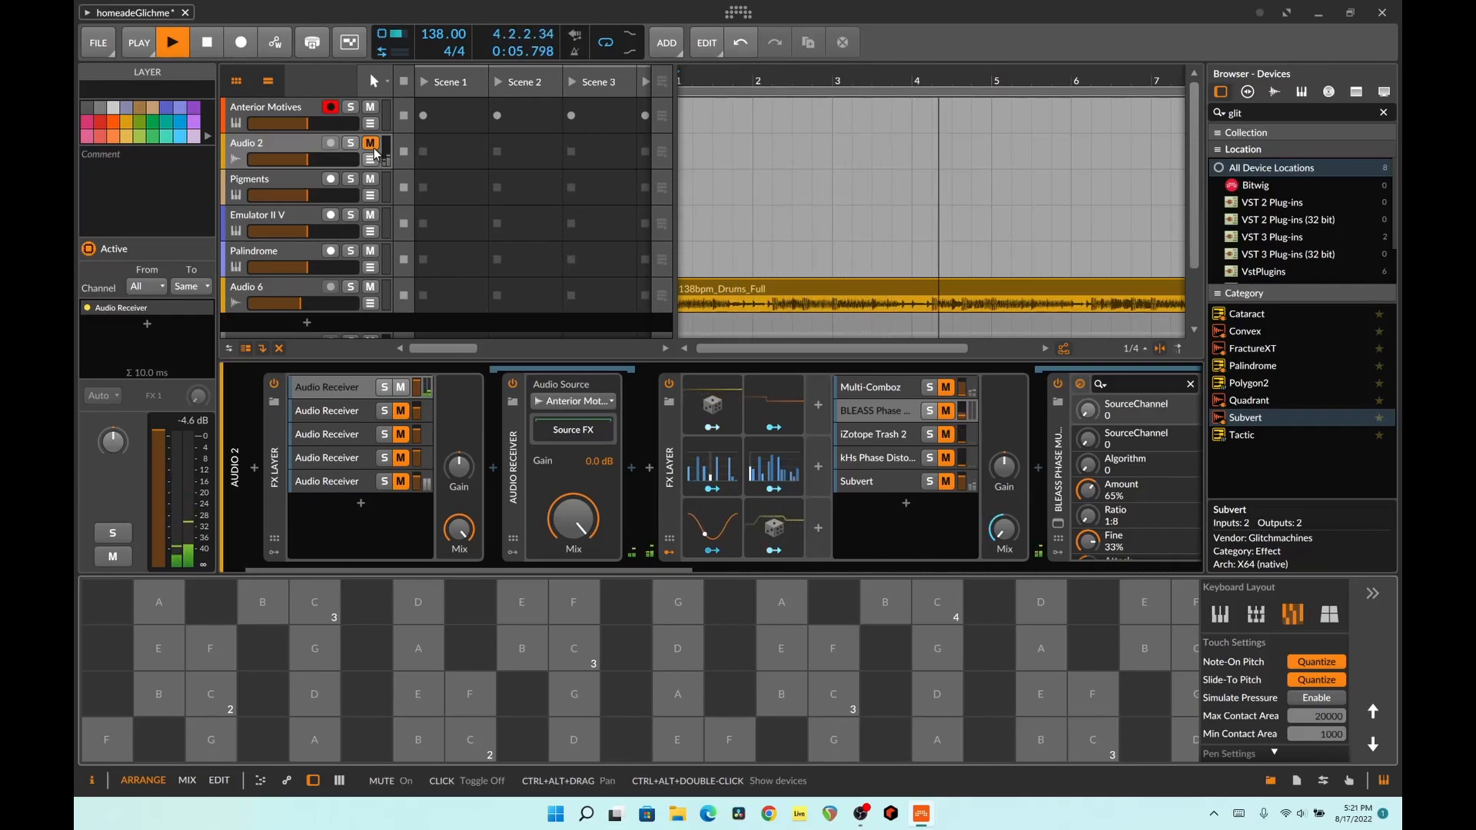
# Step: Inspect the Keytrack modulator of Delay-2 on the Anterior Motives track and collapse its details again
pyautogui.click(264, 111)
pyautogui.moveTo(493, 569); pyautogui.dragTo(843, 583)
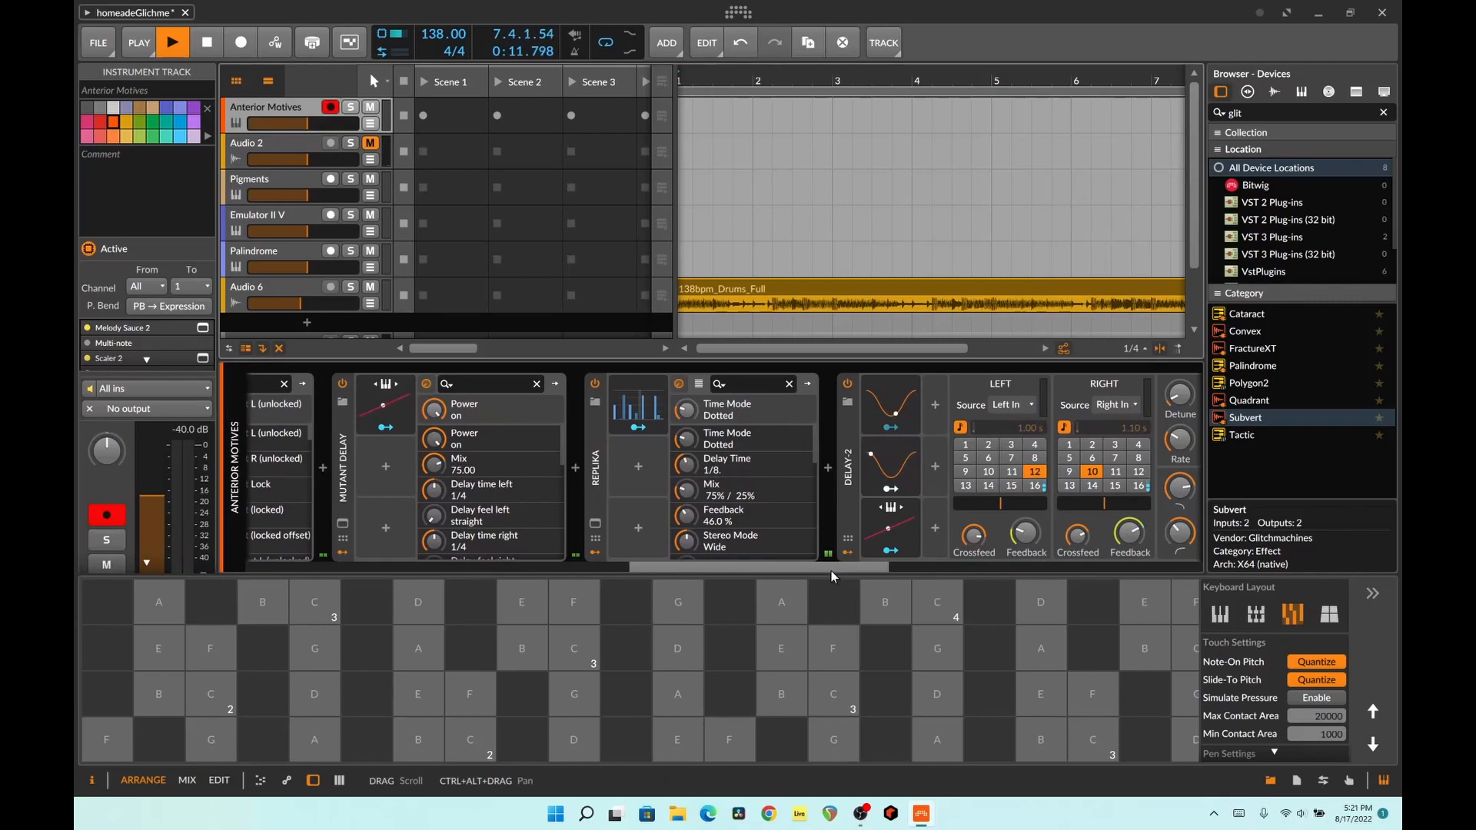
pyautogui.hscroll(3, 832, 570)
pyautogui.click(673, 538)
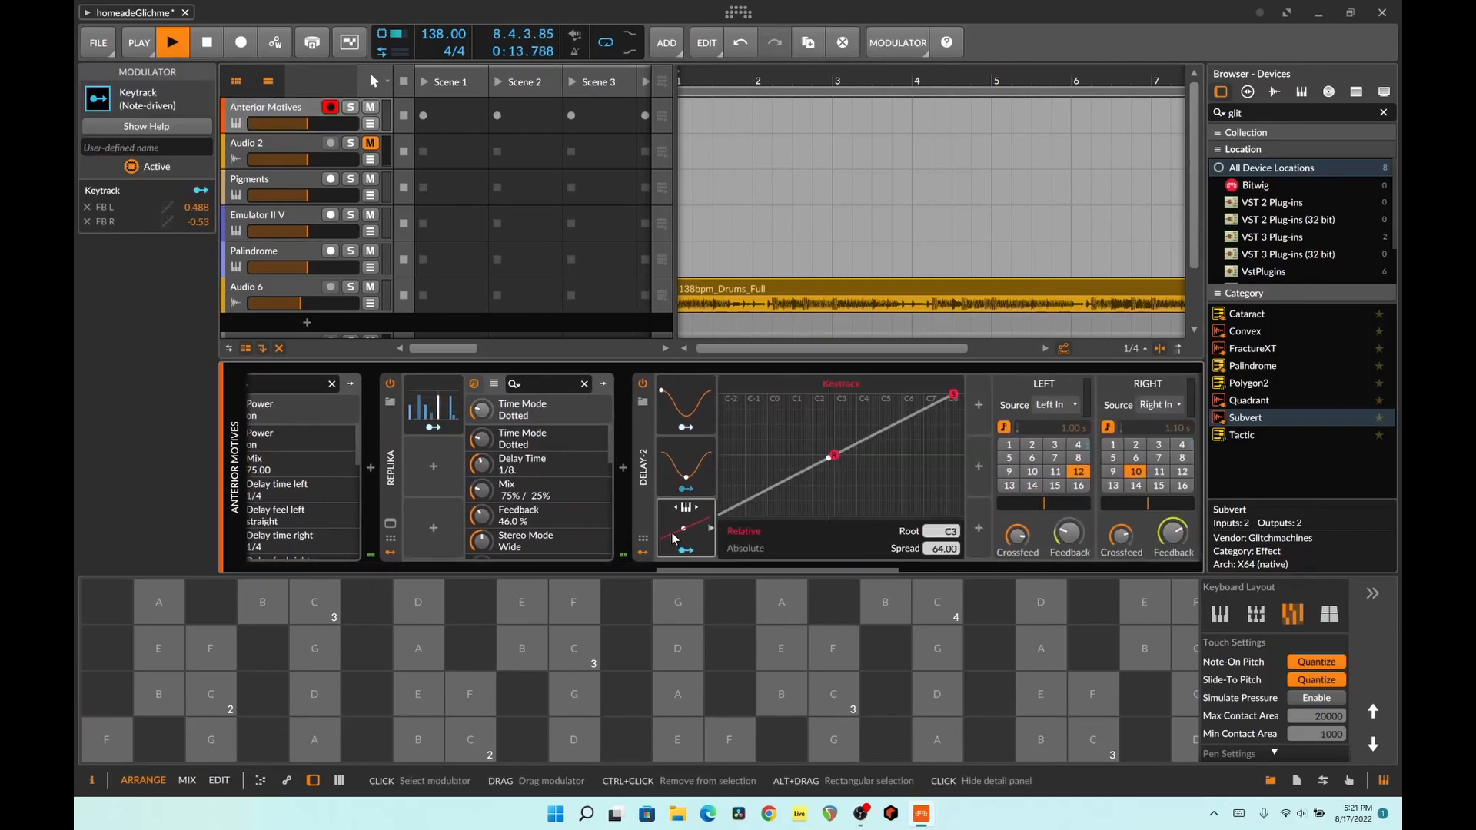
pyautogui.click(674, 538)
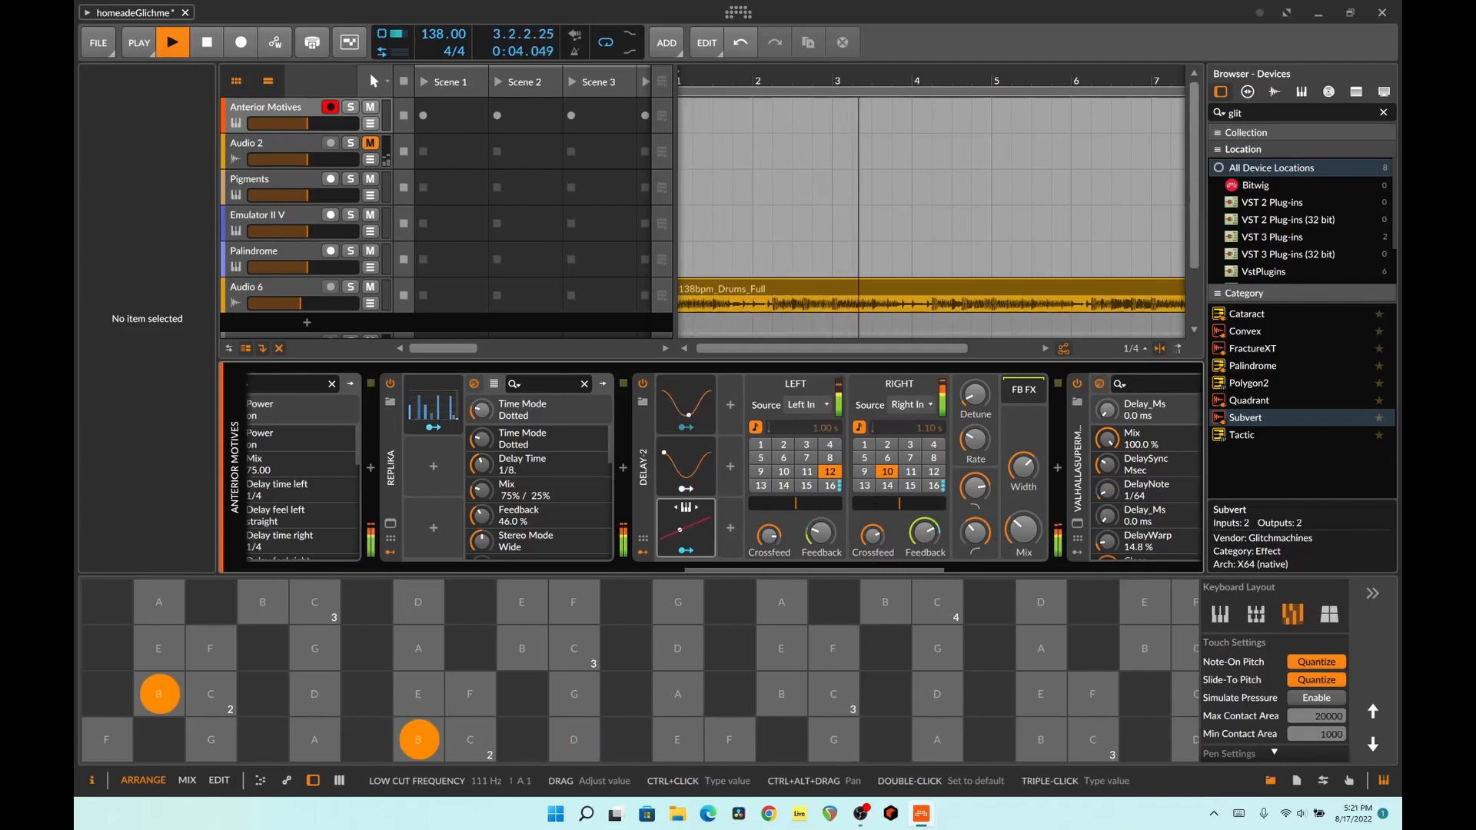
# Step: Shift the onscreen keyboard between low and high octaves to observe how Keytrack modulates Delay-2's left and right feedback
pyautogui.click(1374, 711)
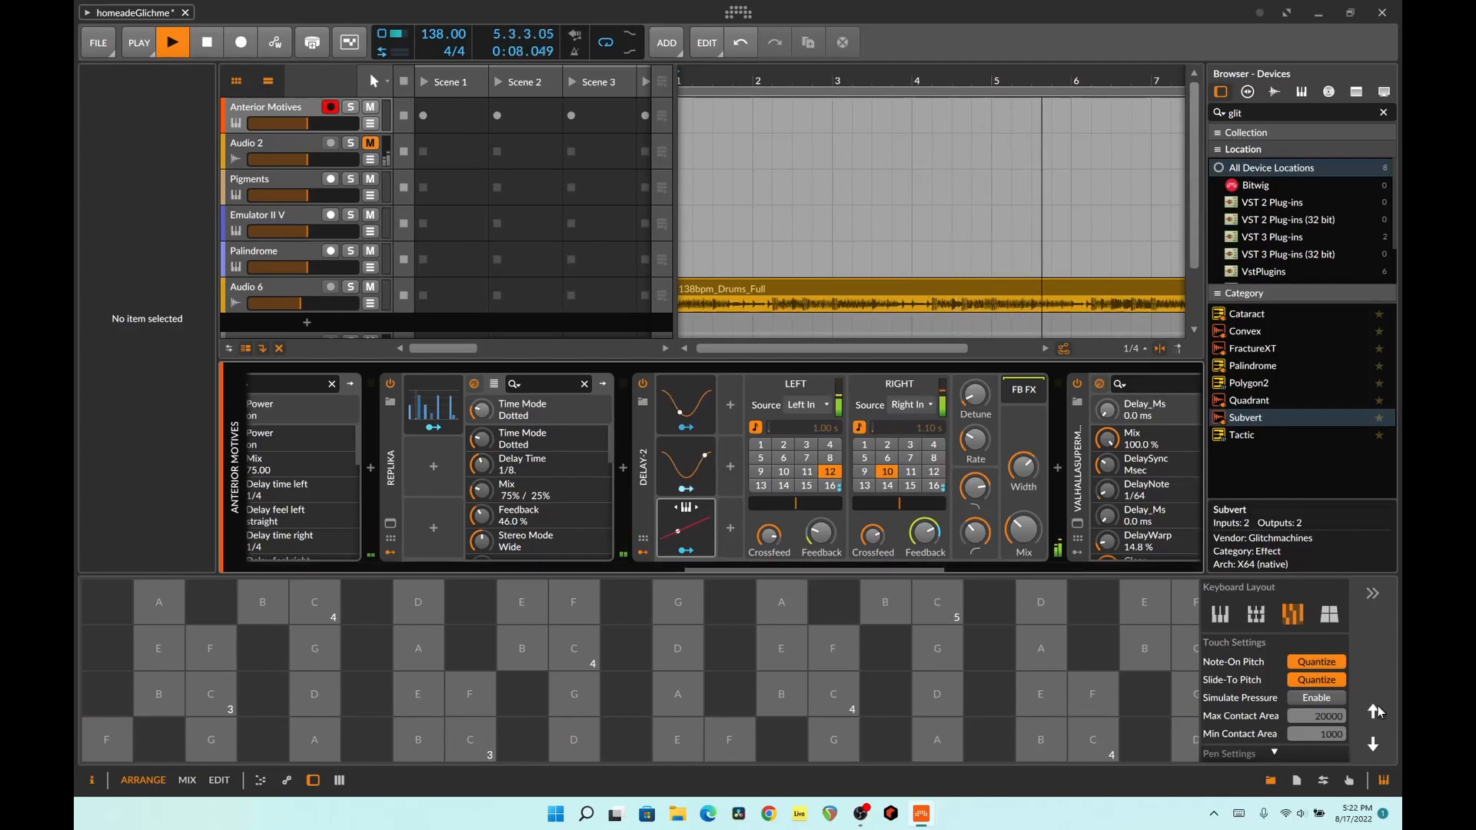
pyautogui.click(1374, 711)
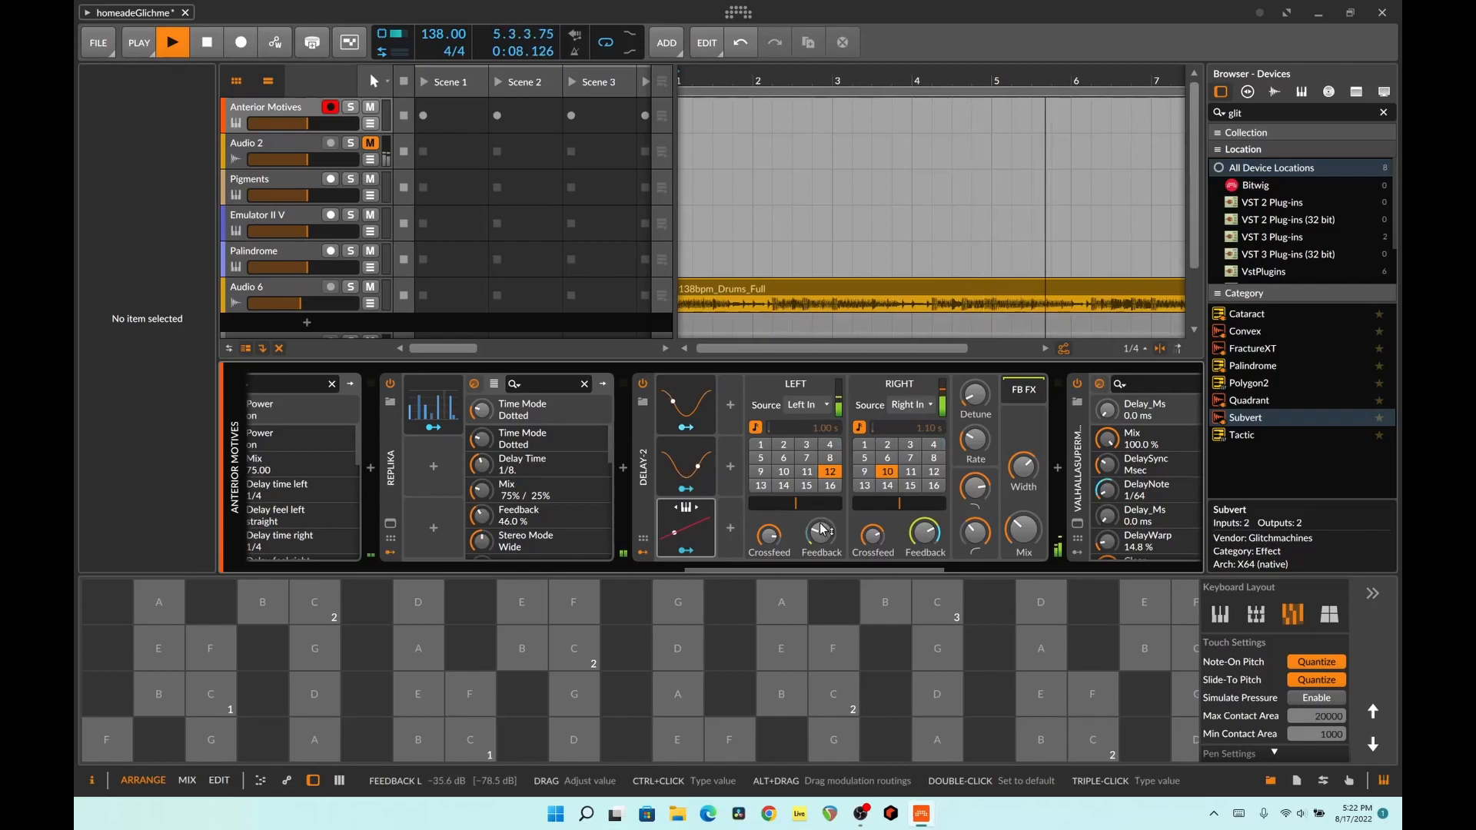
pyautogui.click(680, 532)
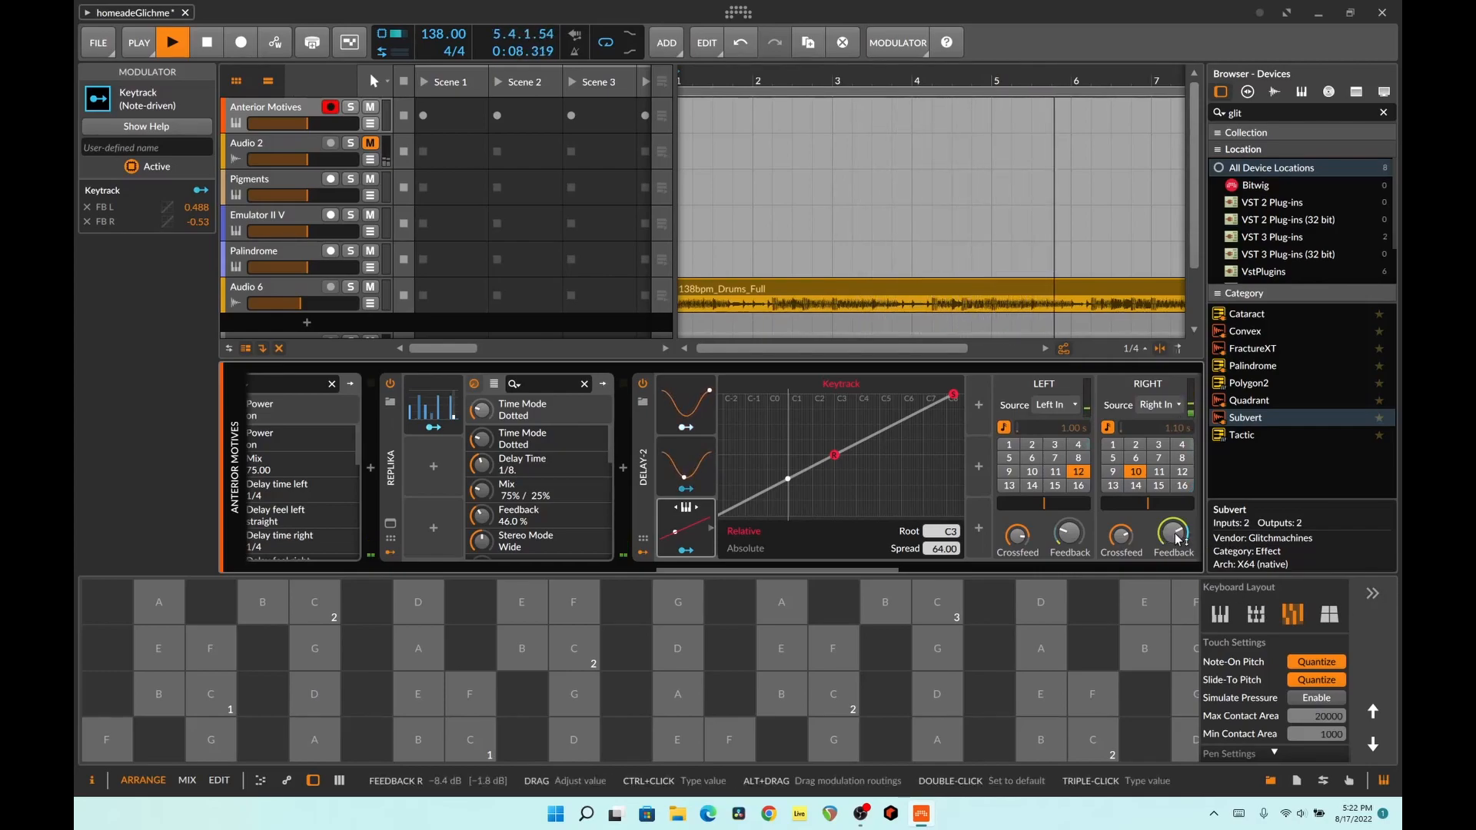
pyautogui.click(1374, 712)
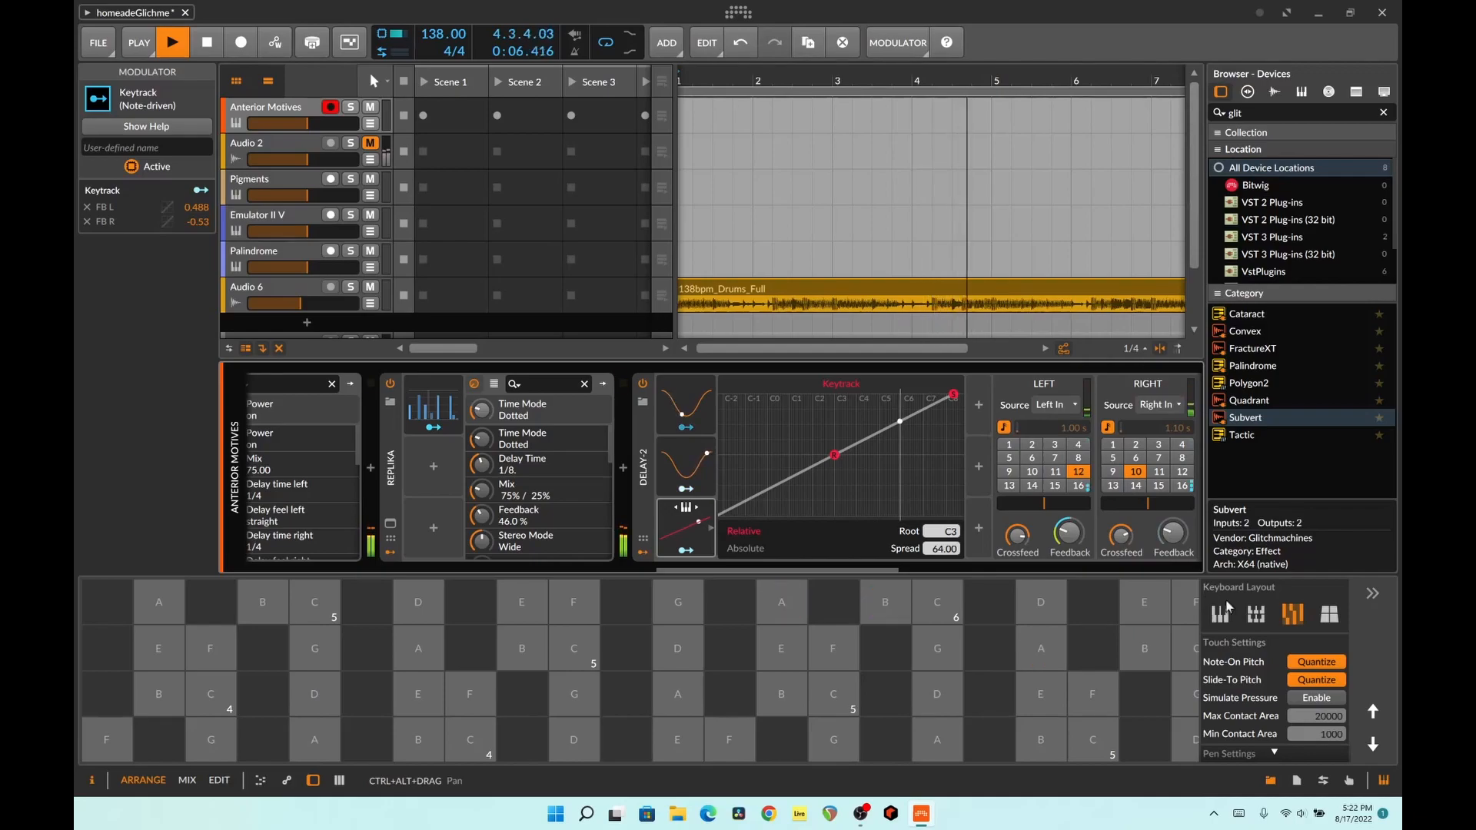
pyautogui.click(1373, 746)
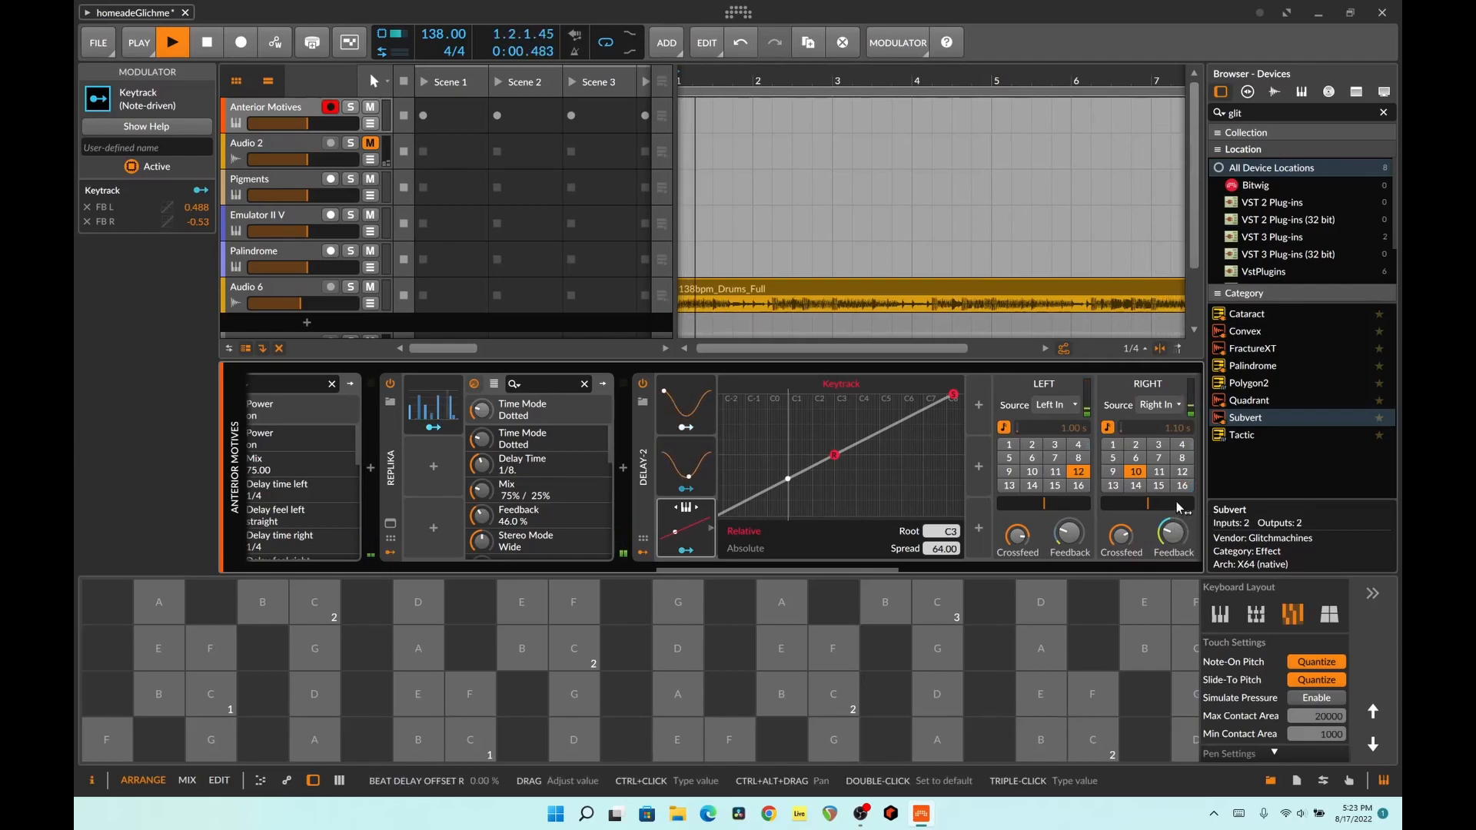
# Step: Move the root point of Delay-2's Keytrack modulator to C#3
pyautogui.moveTo(834, 455)
pyautogui.mouseDown()
pyautogui.moveTo(800, 412)
pyautogui.moveTo(744, 420)
pyautogui.moveTo(834, 429)
pyautogui.moveTo(832, 445)
pyautogui.mouseUp()
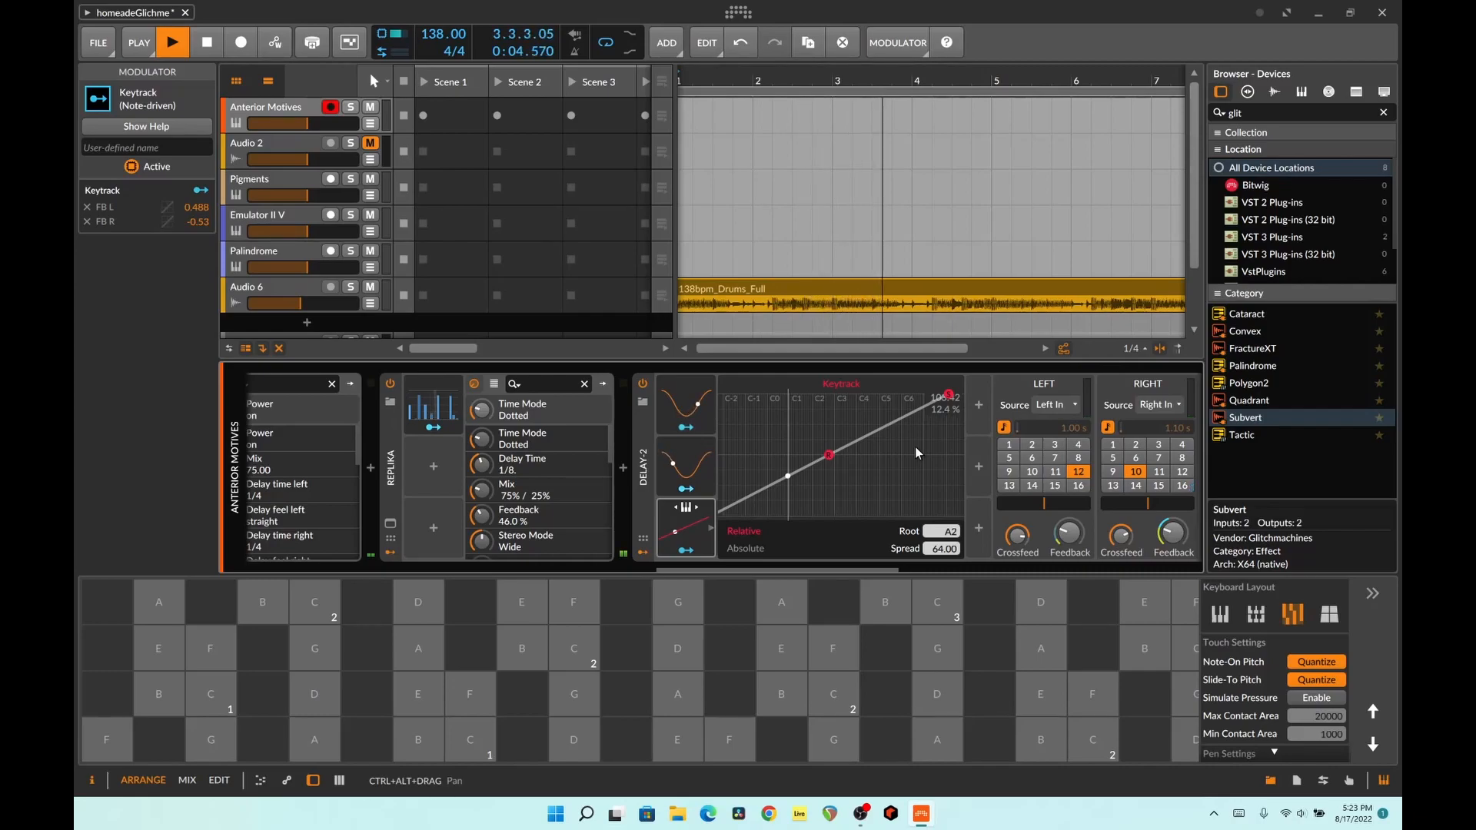
pyautogui.moveTo(830, 456)
pyautogui.mouseDown()
pyautogui.moveTo(815, 479)
pyautogui.moveTo(839, 480)
pyautogui.mouseUp()
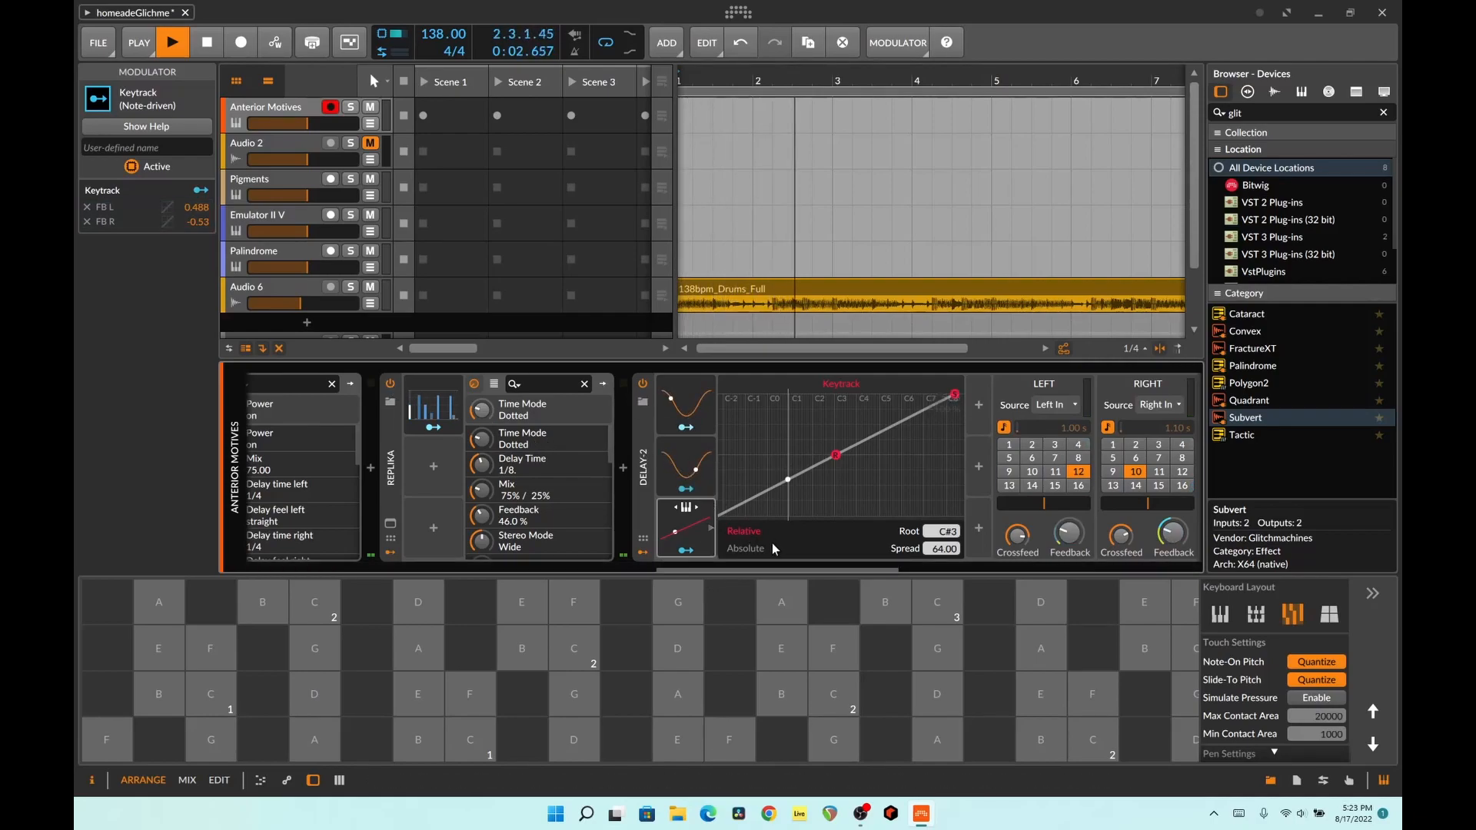
# Step: Examine the ADSR modulator on BLEASS Reverb and find the ReverbTime parameter it is mapped to
pyautogui.moveTo(779, 567); pyautogui.dragTo(968, 584)
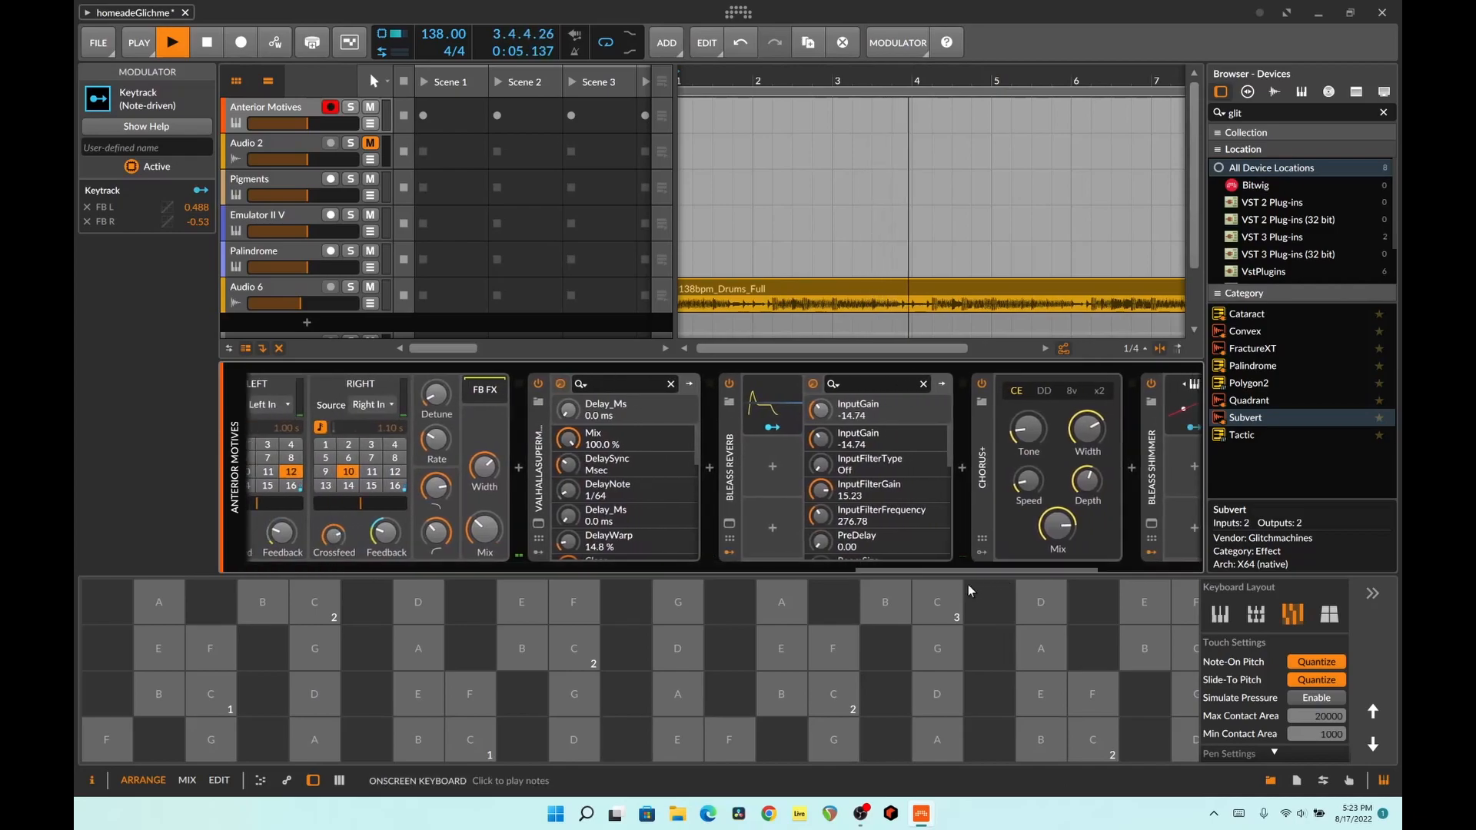
pyautogui.click(774, 410)
pyautogui.click(773, 413)
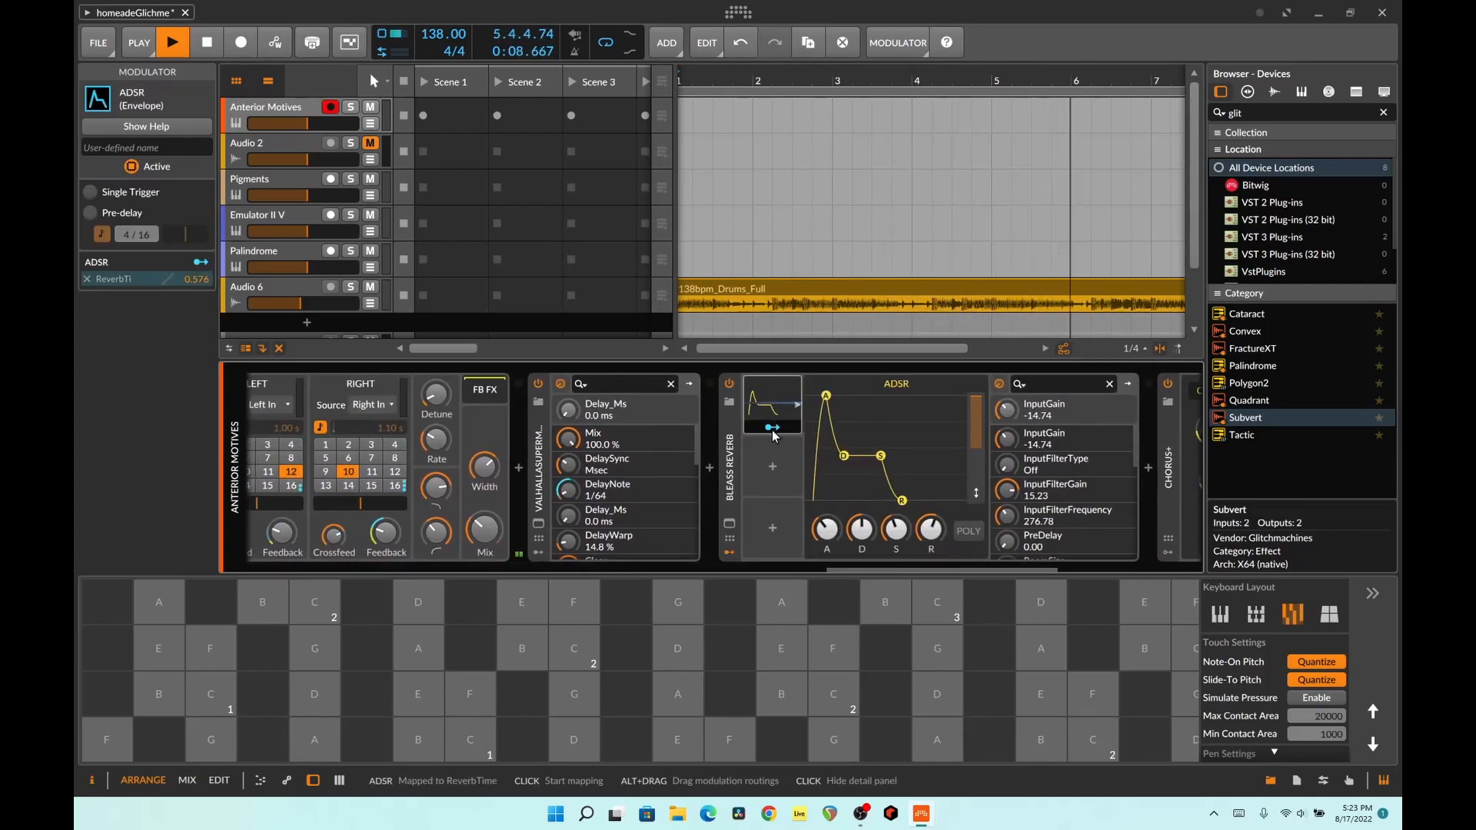
pyautogui.click(772, 429)
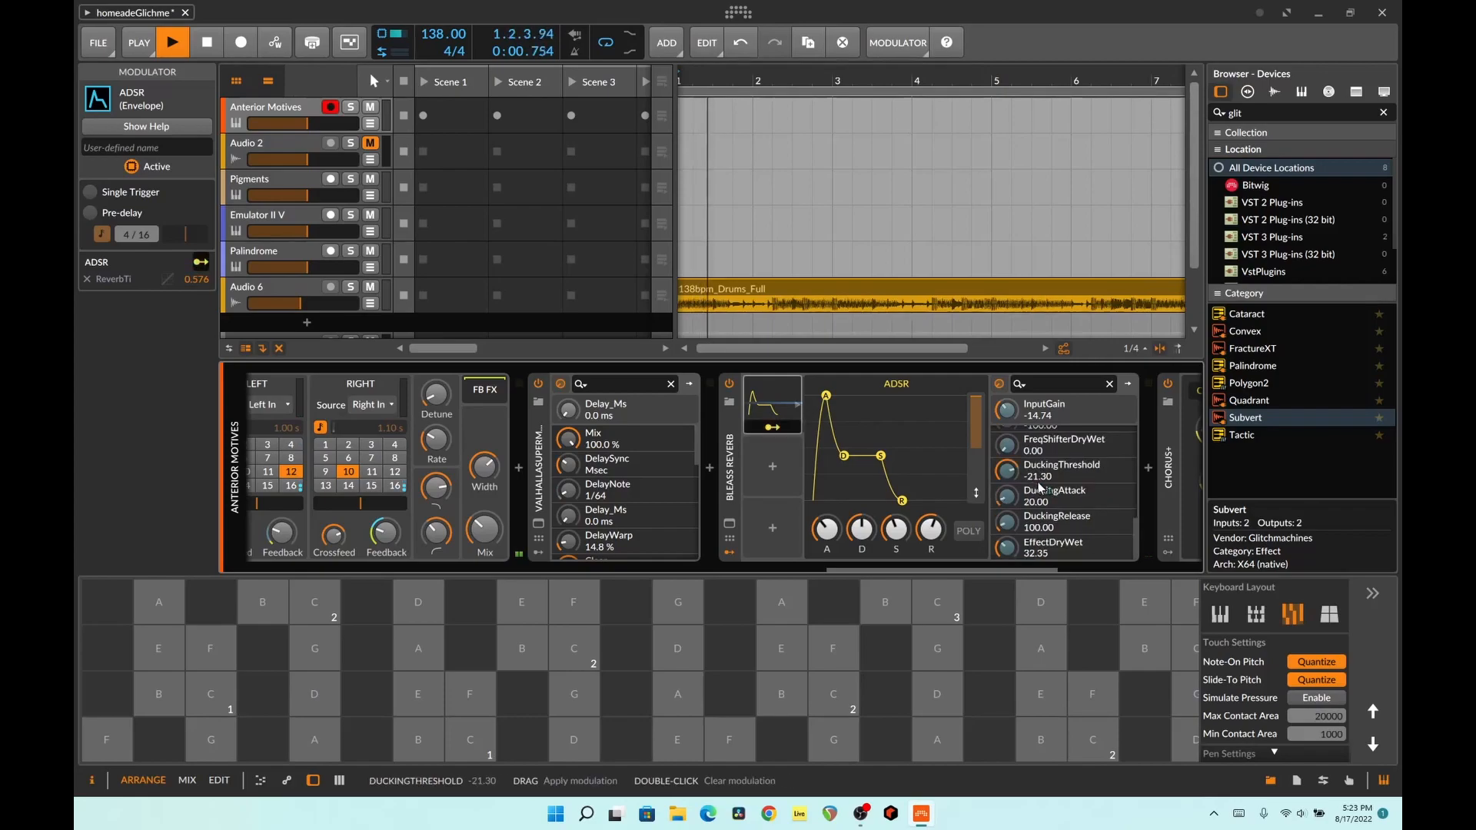
pyautogui.click(750, 429)
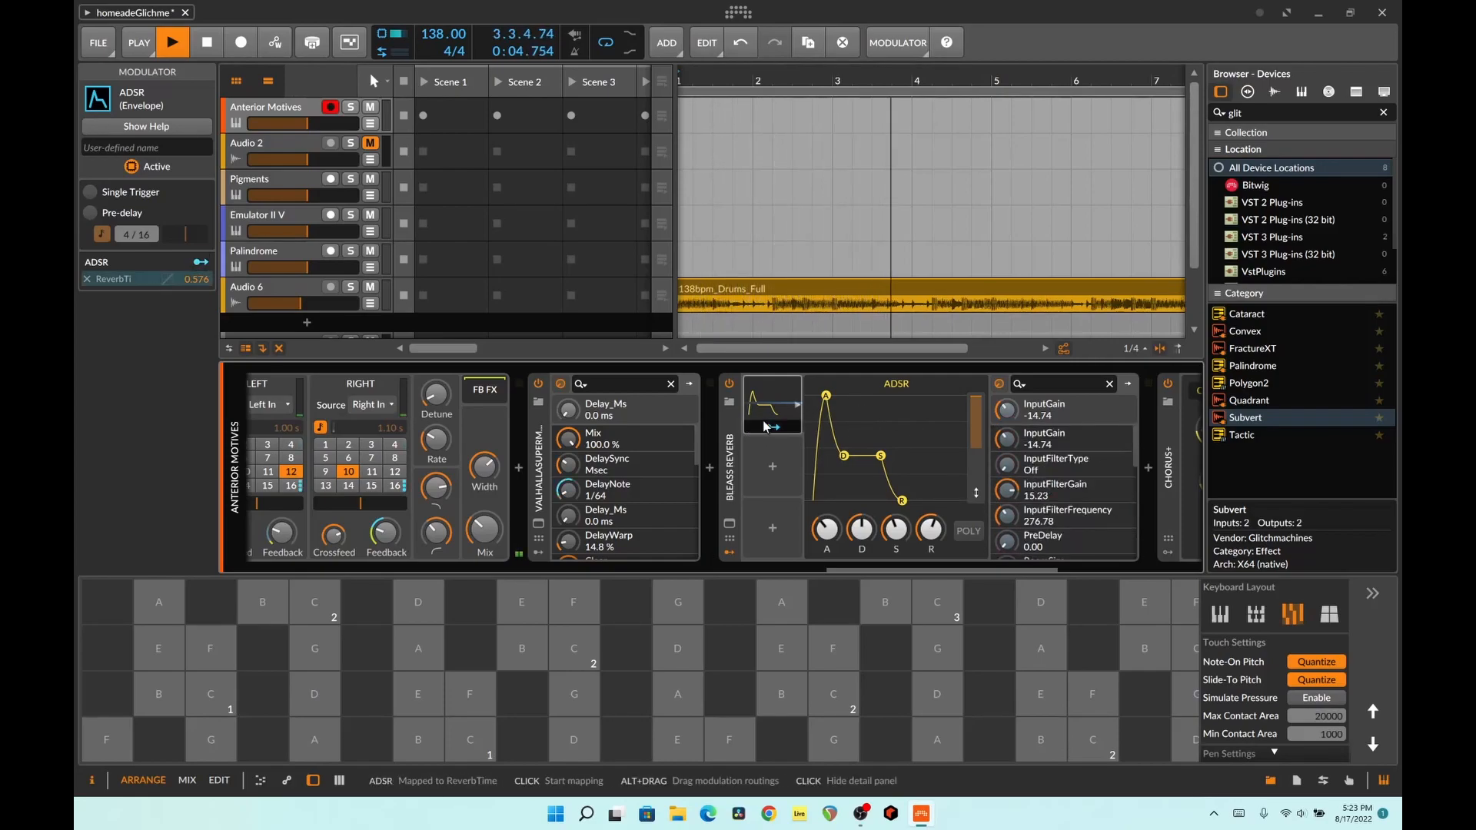
pyautogui.scroll(-3, 1069, 461)
pyautogui.scroll(-2, 1080, 462)
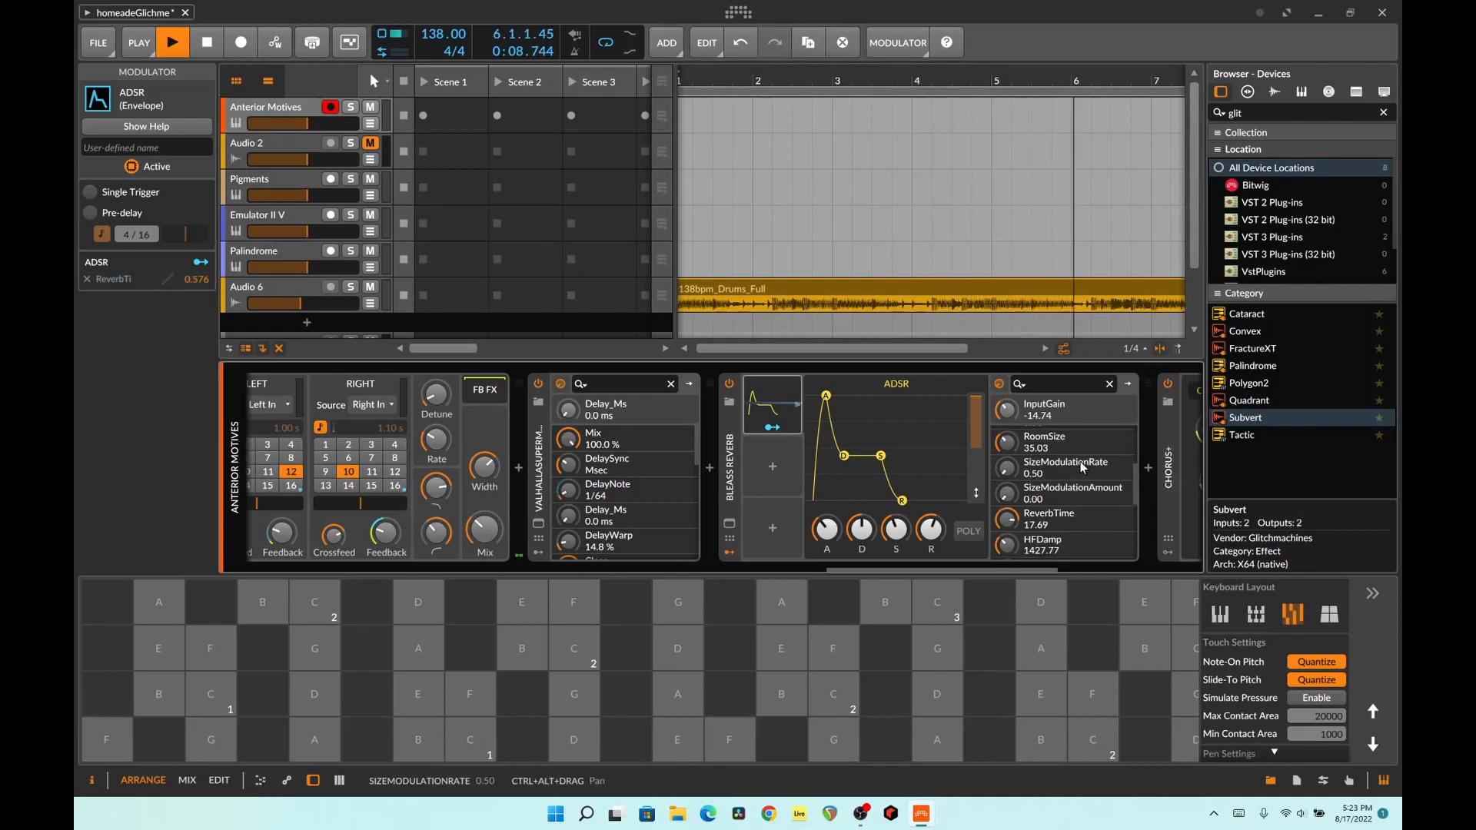
pyautogui.scroll(-3, 1081, 462)
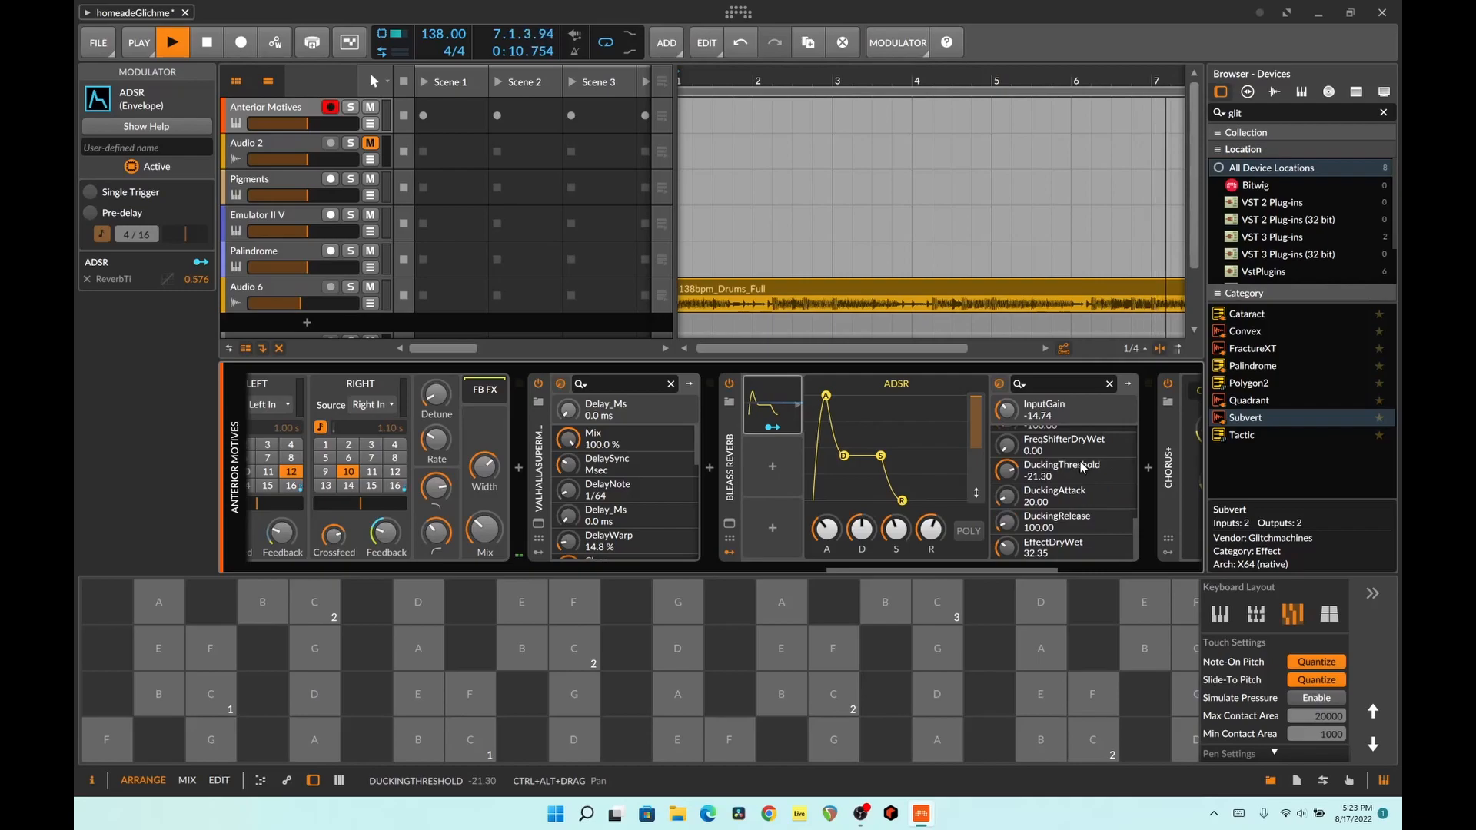
pyautogui.scroll(3, 1081, 466)
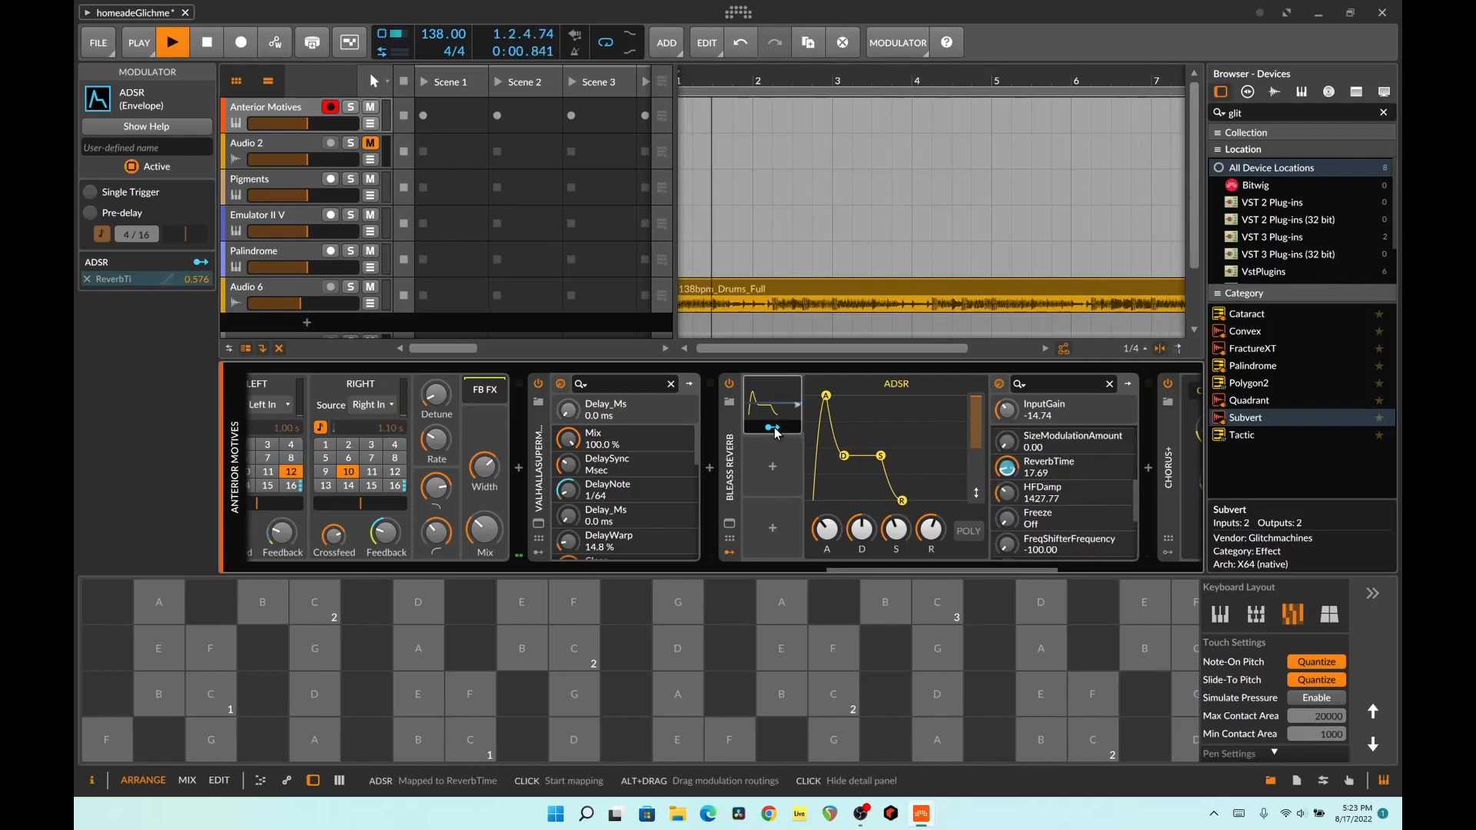
# Step: Reveal the modulators of ValhallaSupermassive and view the remaining devices of Anterior Motives through to the Filter
pyautogui.click(539, 552)
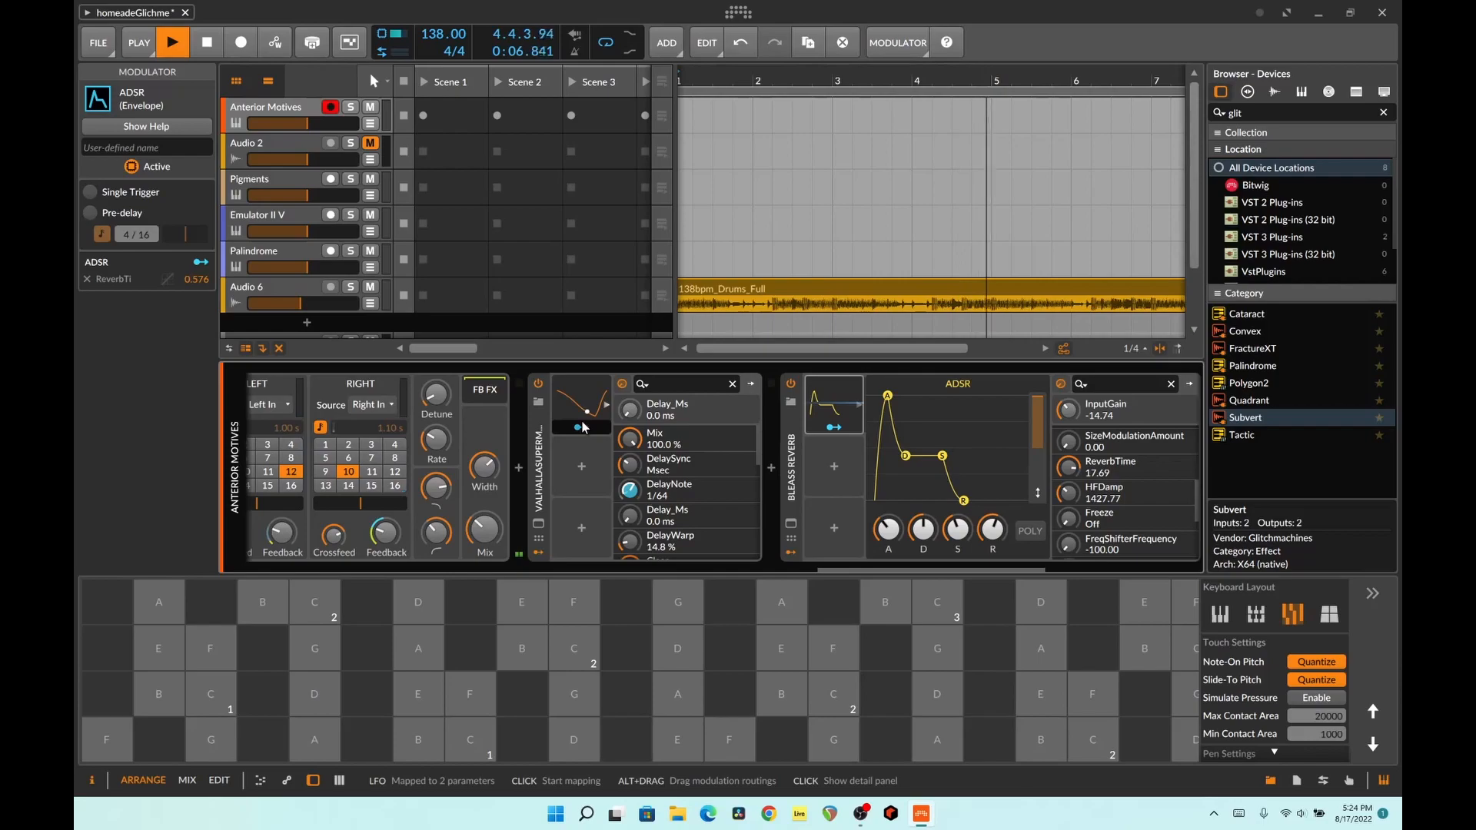
pyautogui.moveTo(873, 570); pyautogui.dragTo(1031, 574)
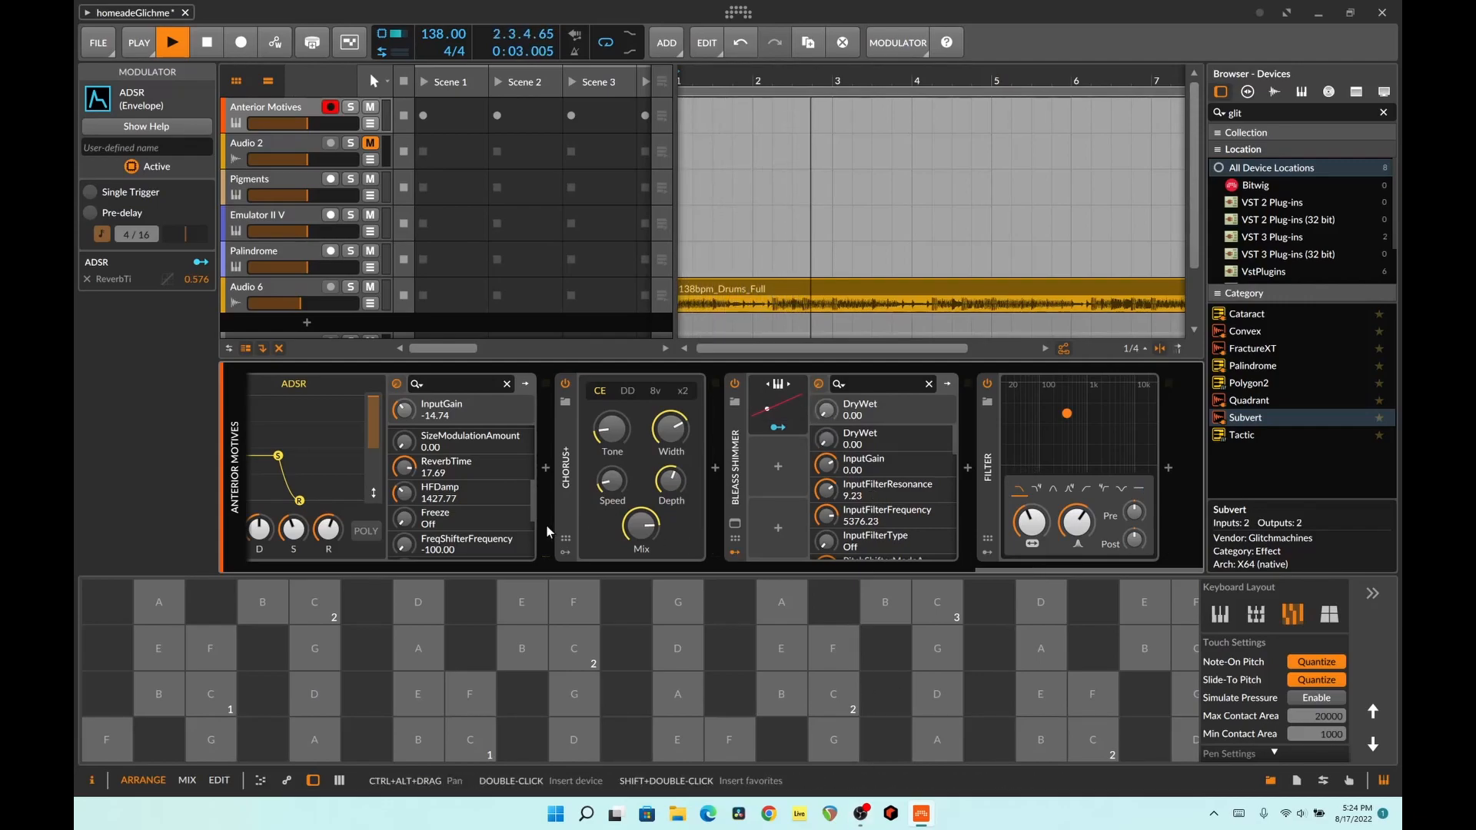
# Step: Reveal the Filter device's modulators, examine its ADSR and the LFO mapped to Filter Mode, and return to Polymer in the chain
pyautogui.click(565, 555)
pyautogui.click(565, 555)
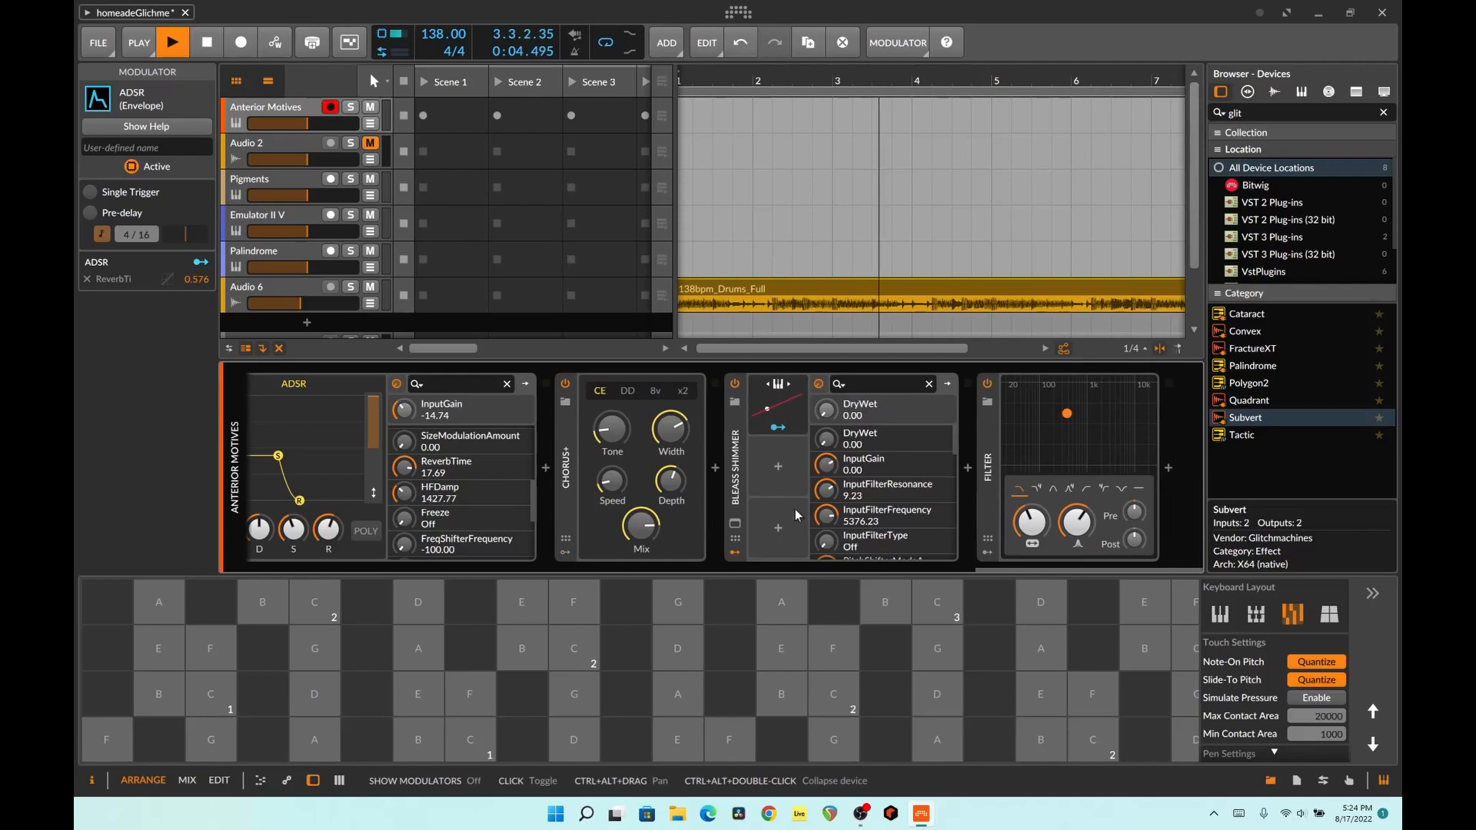
pyautogui.click(988, 554)
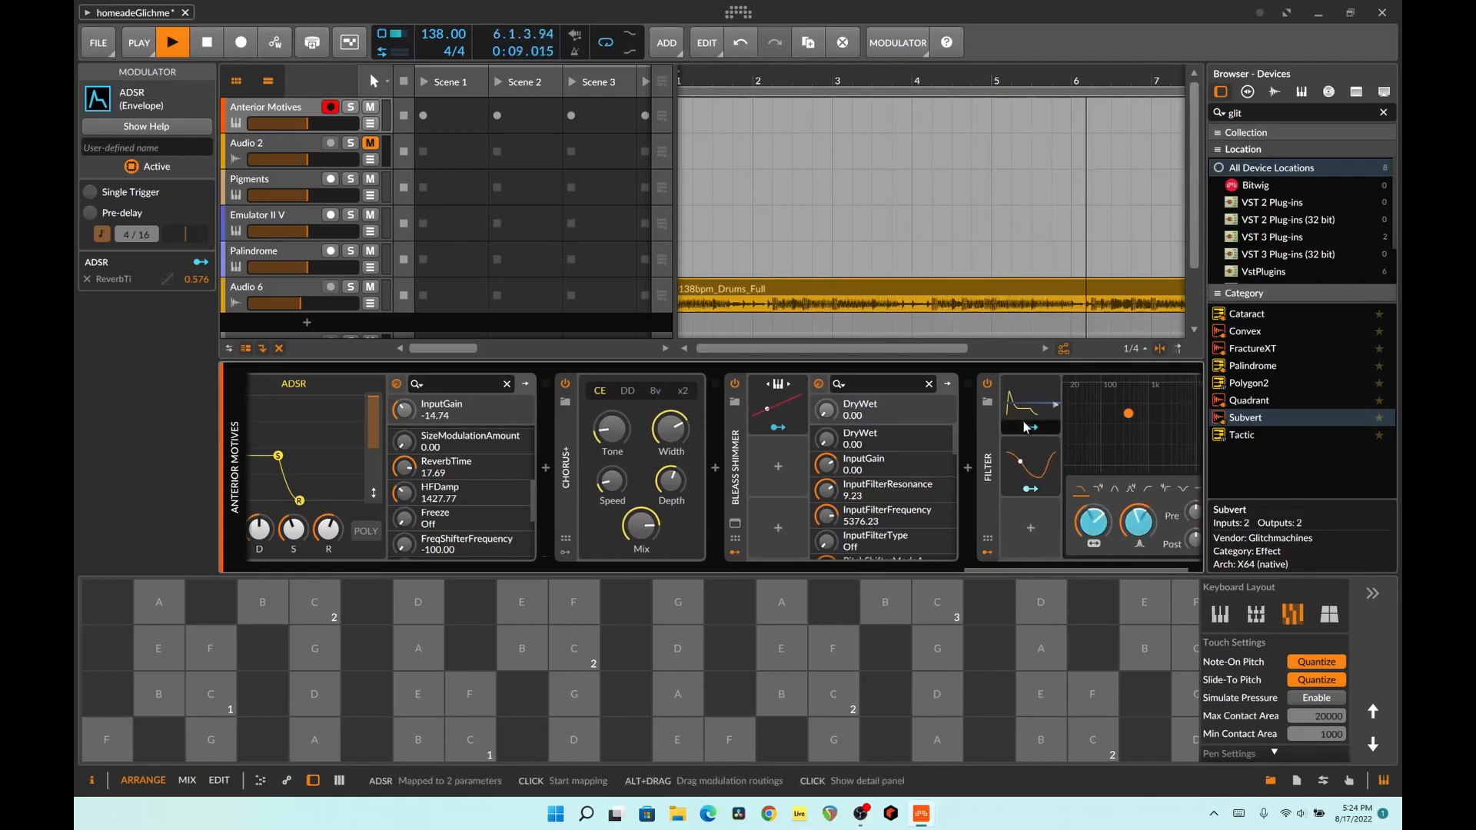
pyautogui.click(1030, 490)
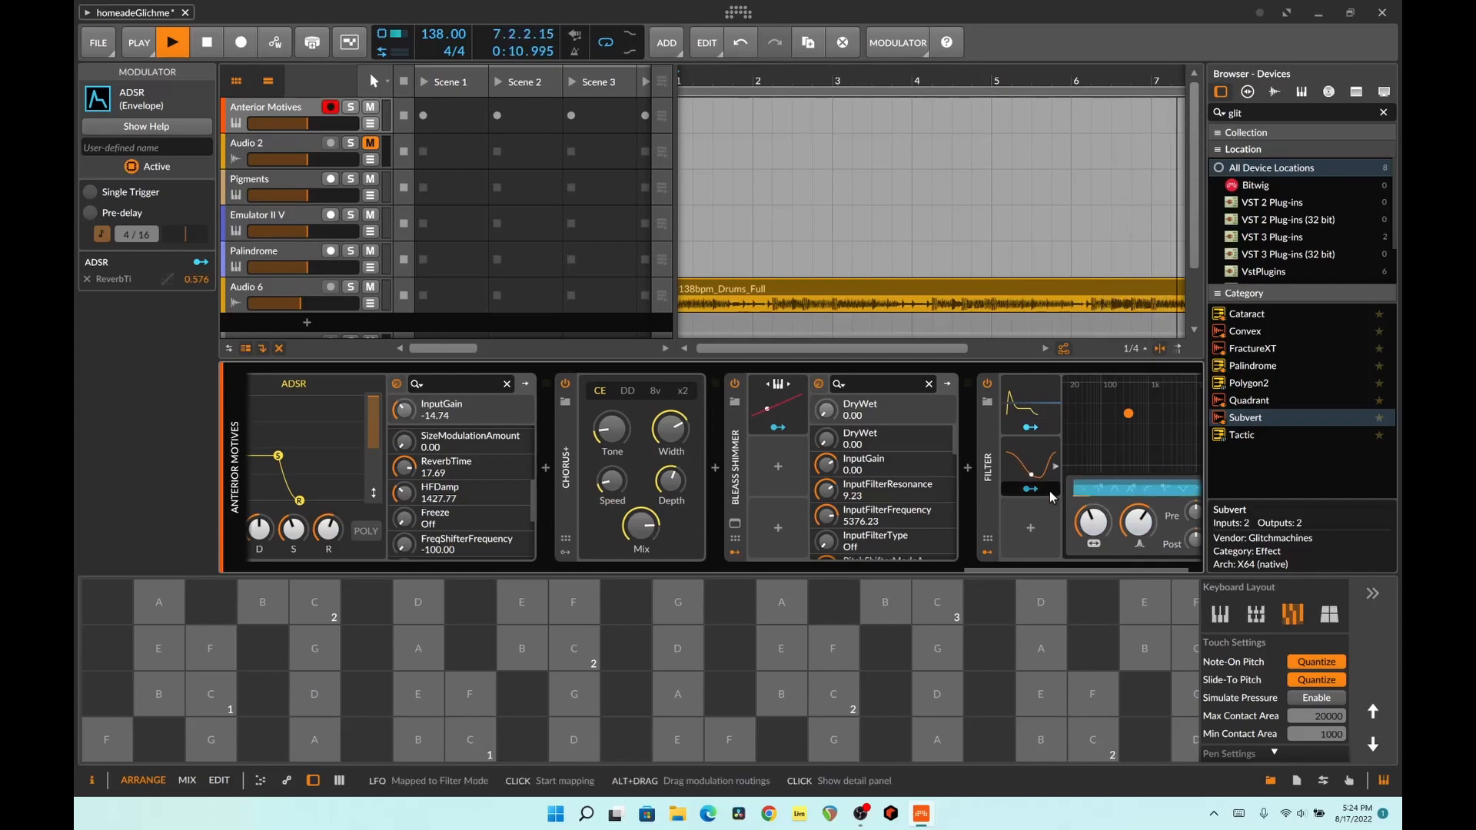
pyautogui.click(1030, 490)
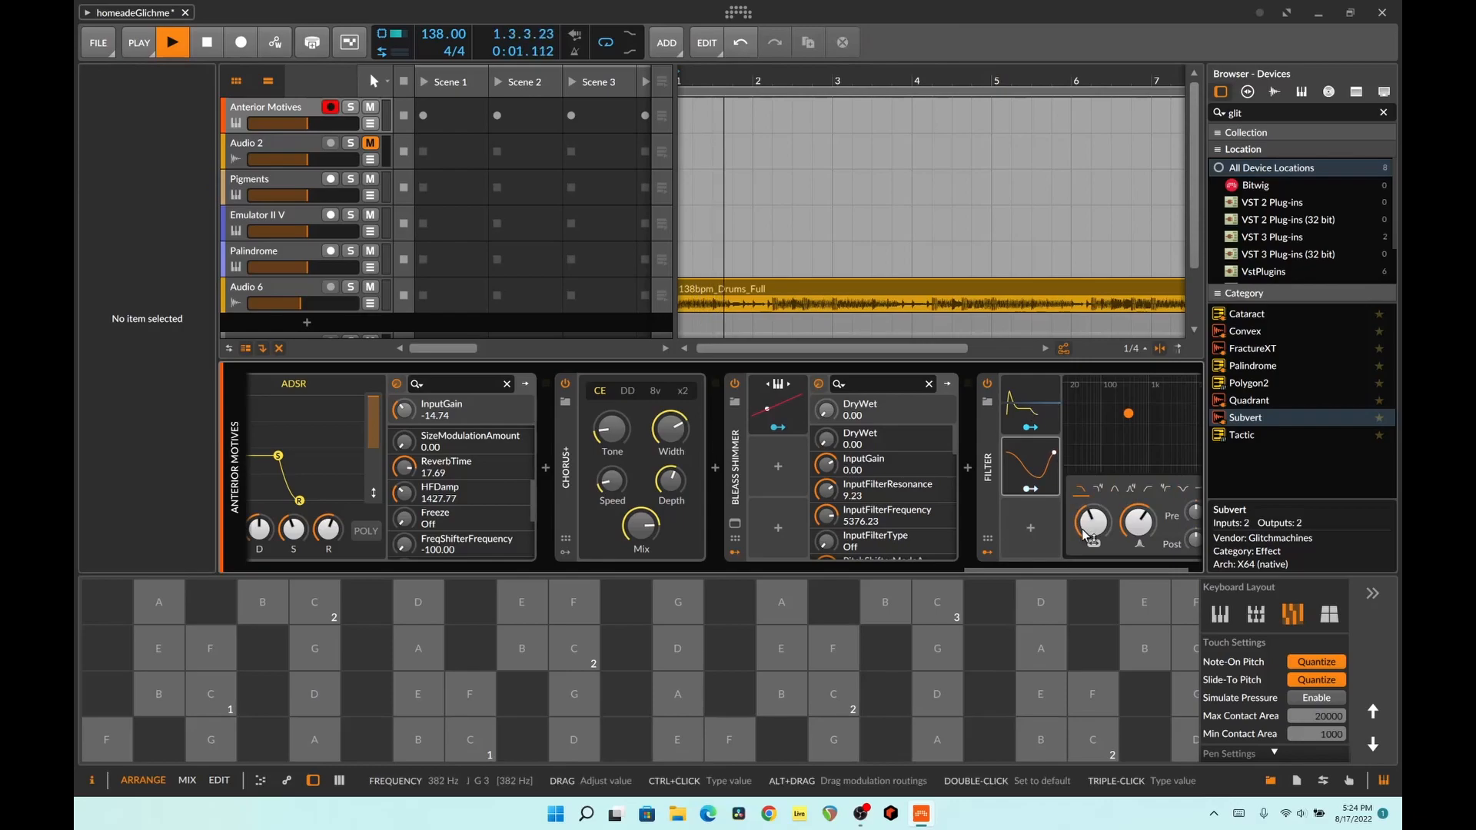
pyautogui.moveTo(1090, 565); pyautogui.dragTo(1146, 569)
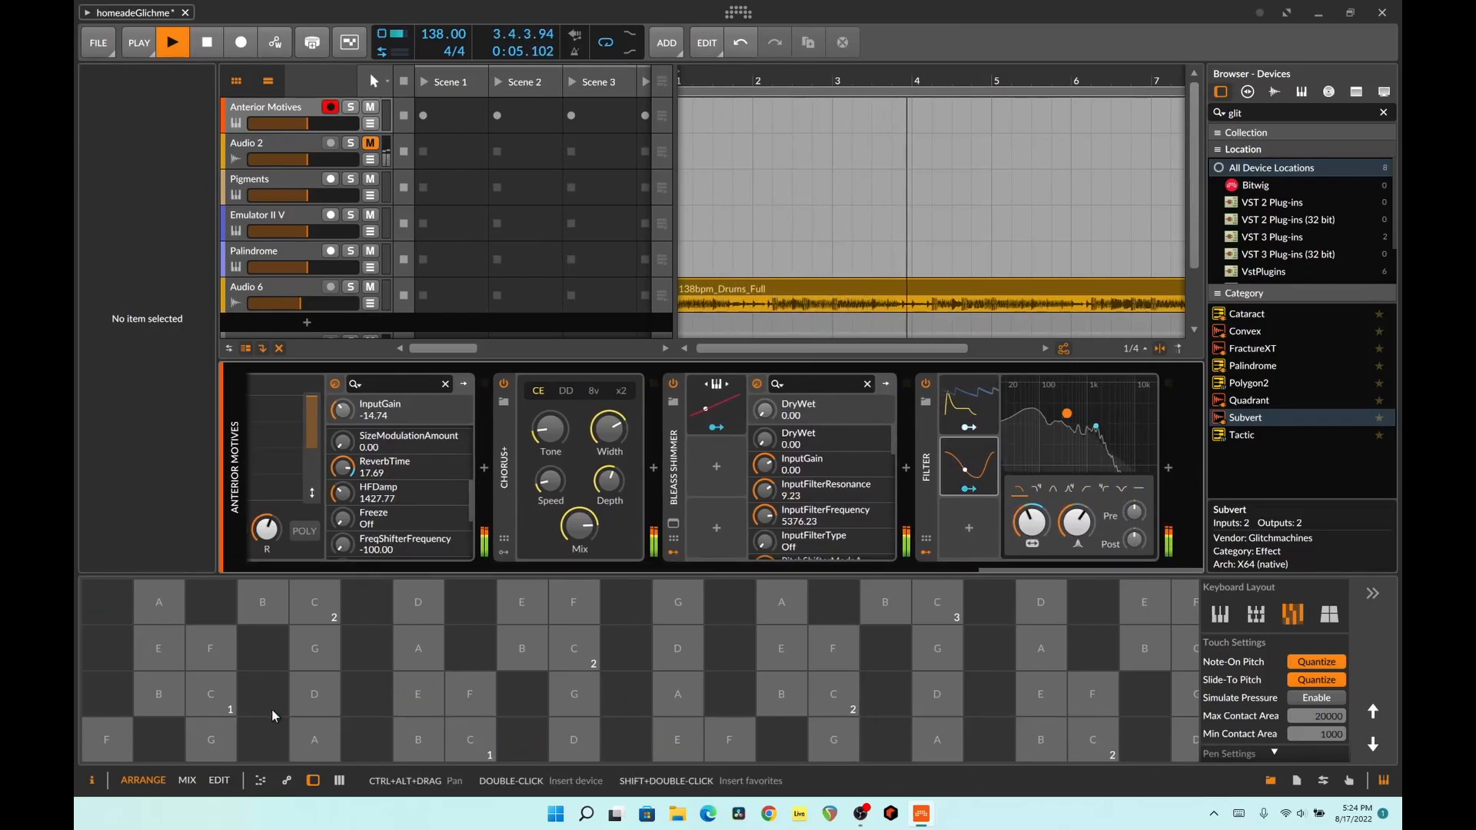
pyautogui.moveTo(1092, 570); pyautogui.dragTo(486, 574)
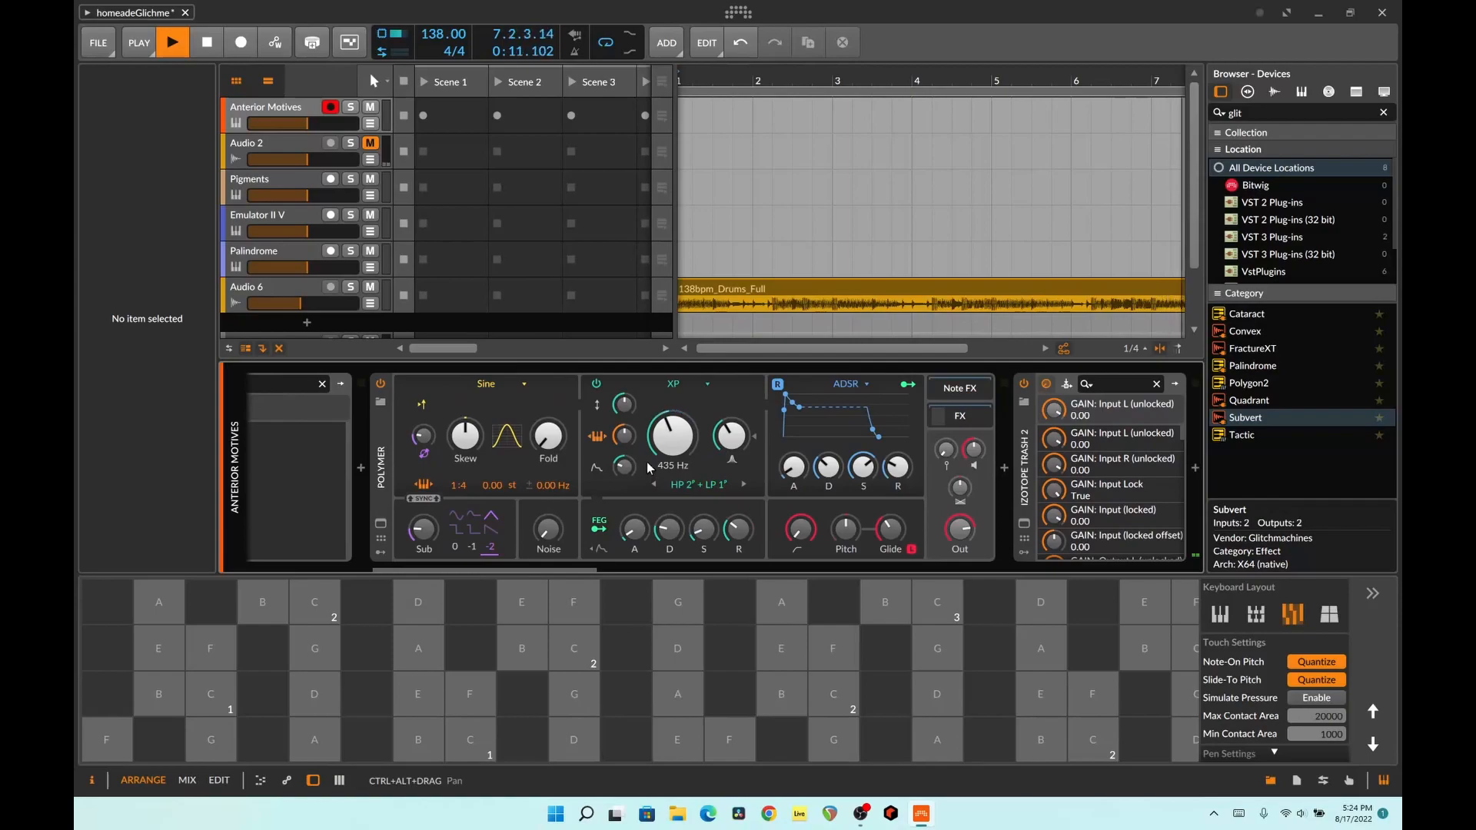
# Step: Show the Audio 2 track's devices and check the audio sources of its fifth and second Audio Receiver layers
pyautogui.click(288, 144)
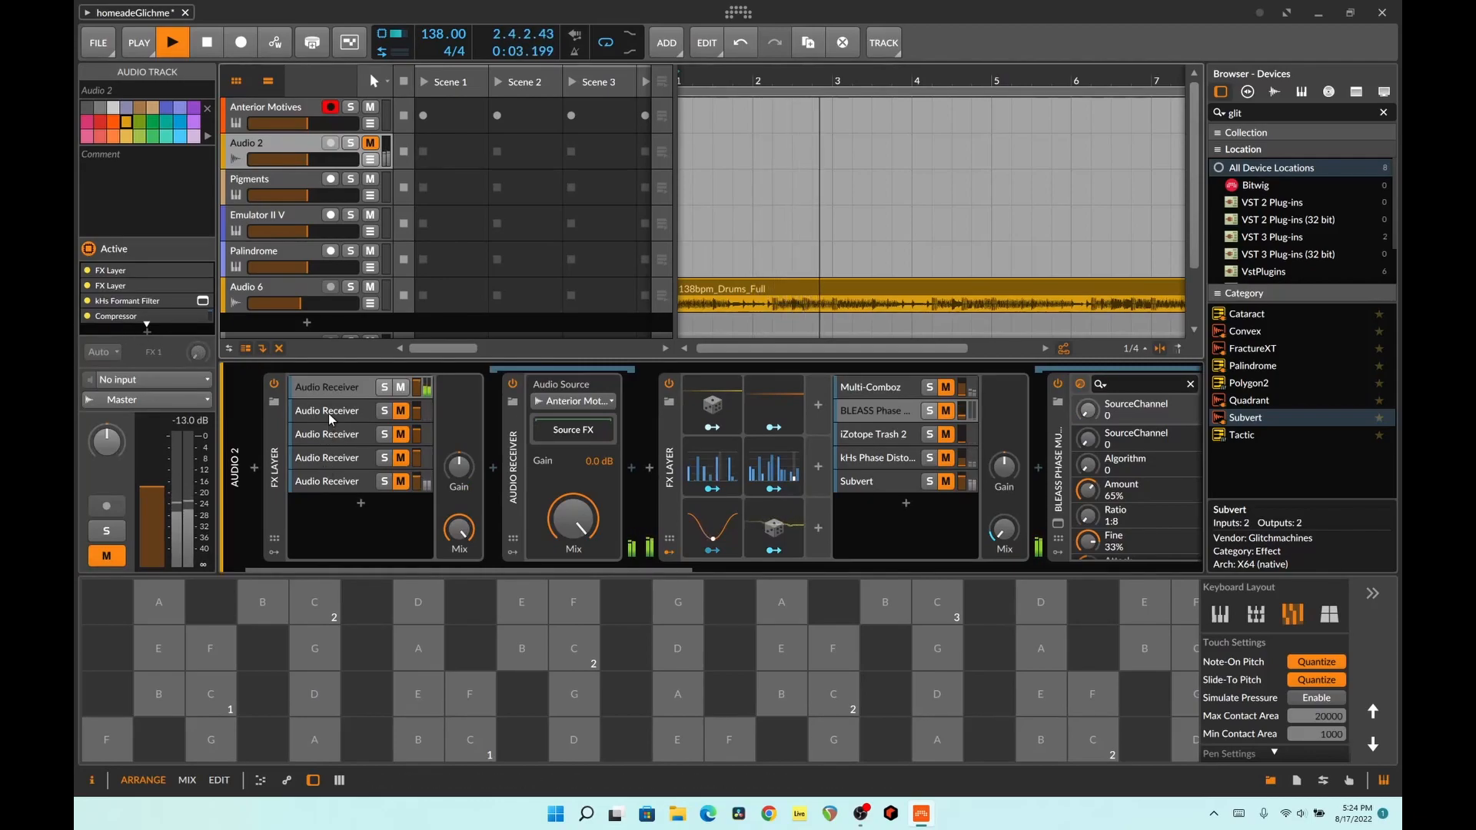
pyautogui.click(339, 479)
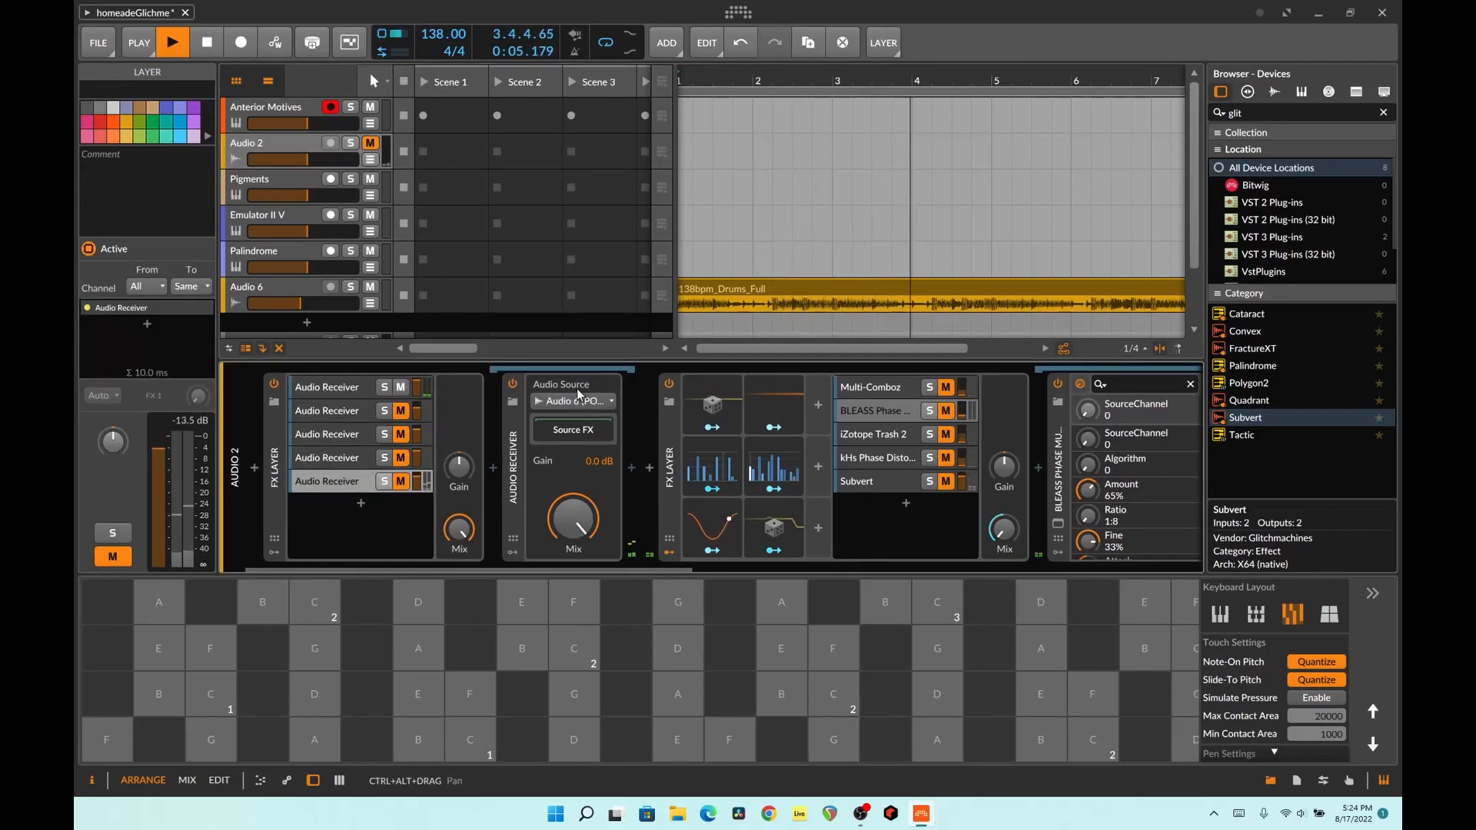
pyautogui.click(352, 420)
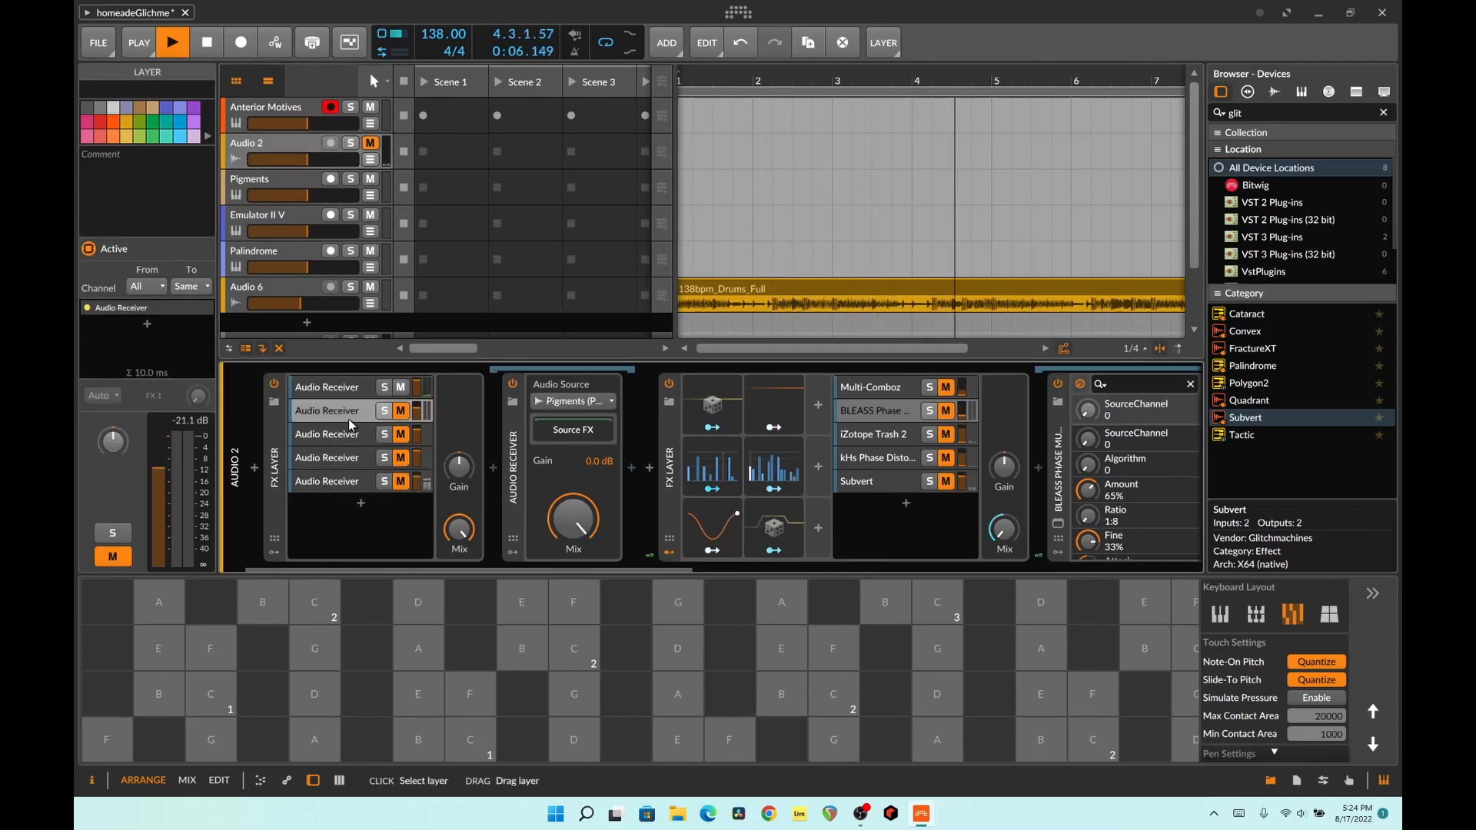
pyautogui.click(289, 141)
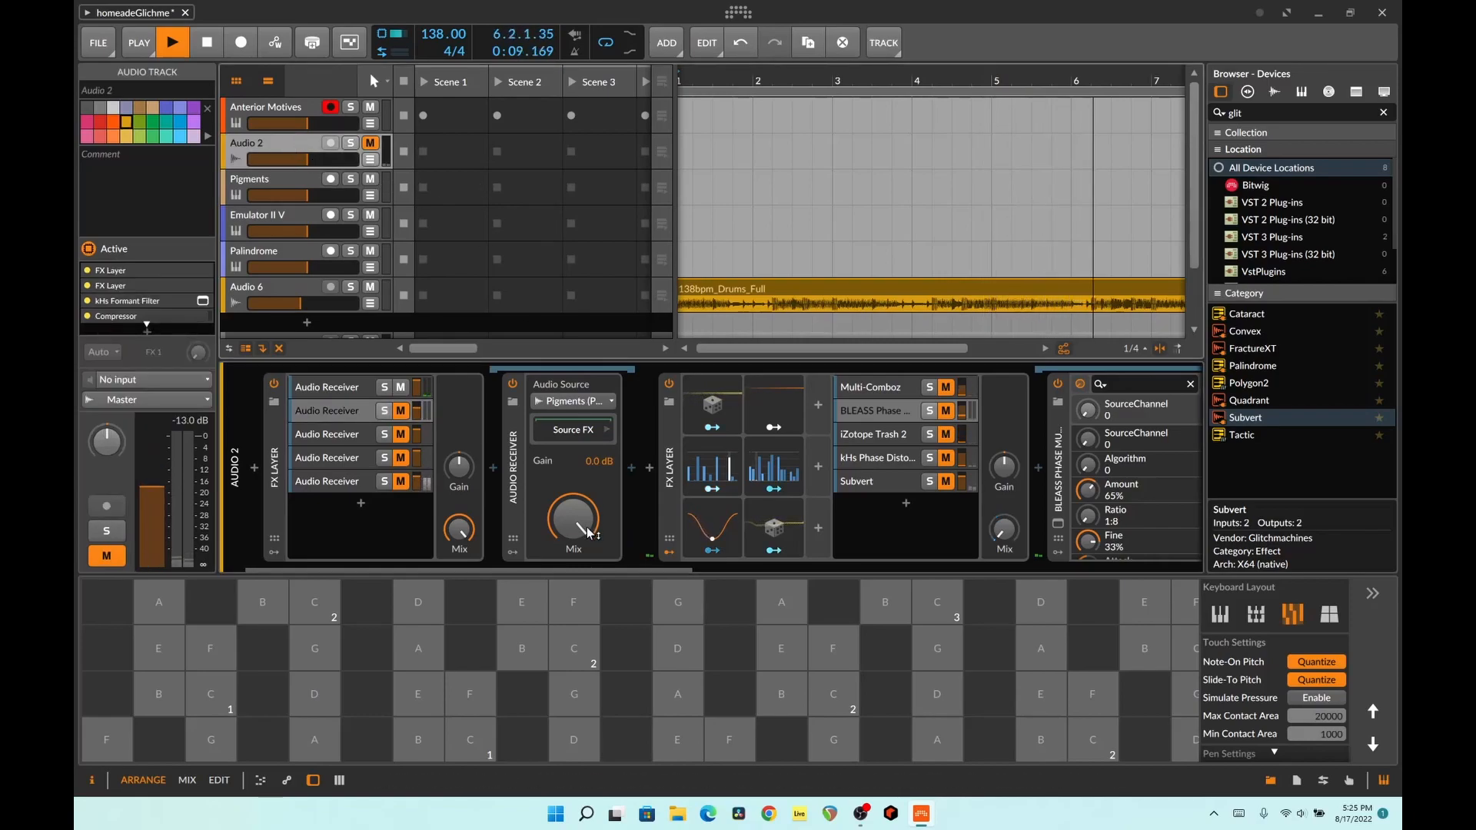
# Step: View Audio 2's device chain from the effects FX Layer through Convolution to the kHs Formant Filter, and return to its start
pyautogui.moveTo(624, 568); pyautogui.dragTo(752, 579)
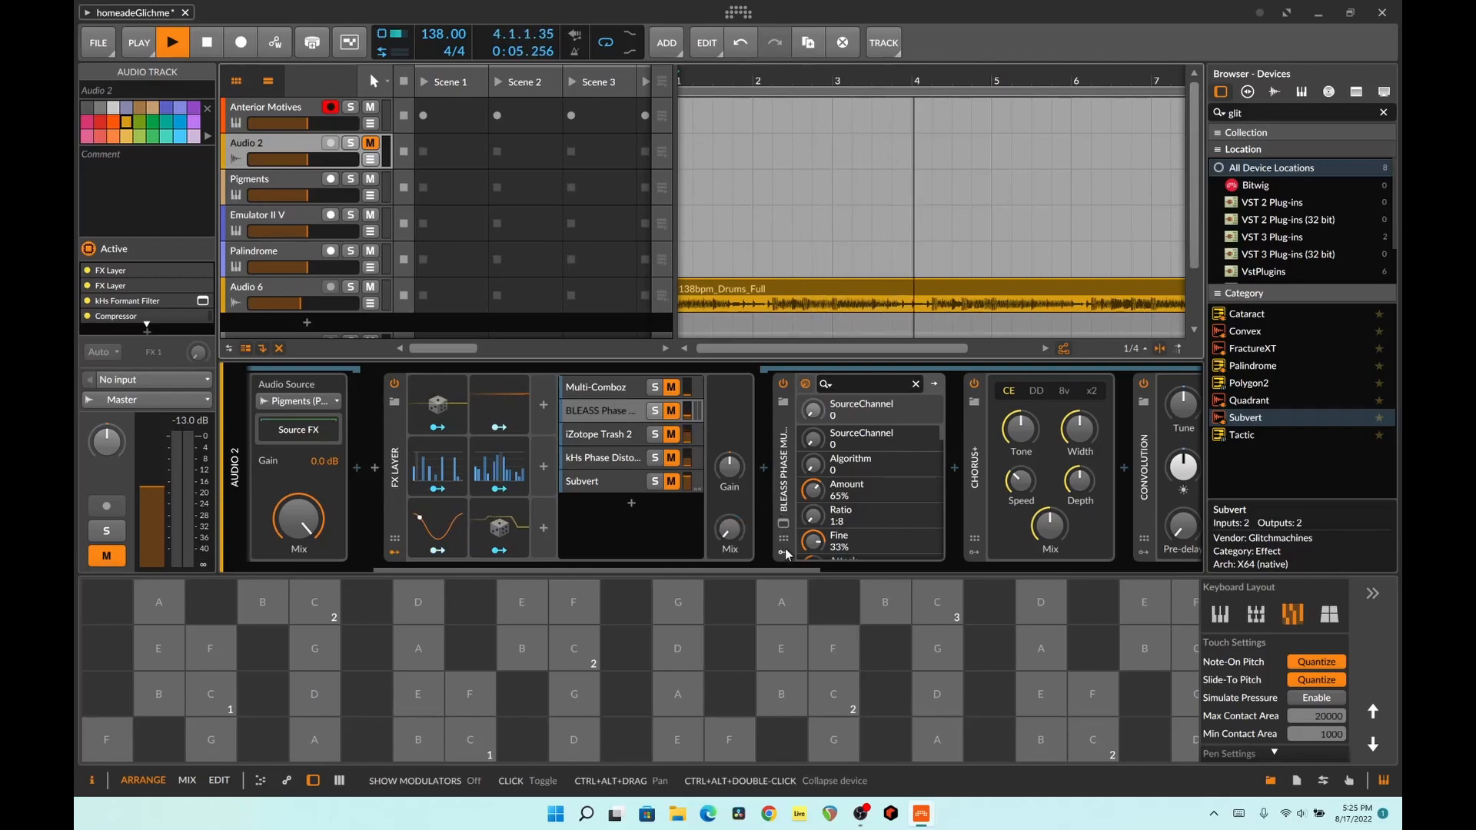
pyautogui.moveTo(786, 568); pyautogui.dragTo(987, 574)
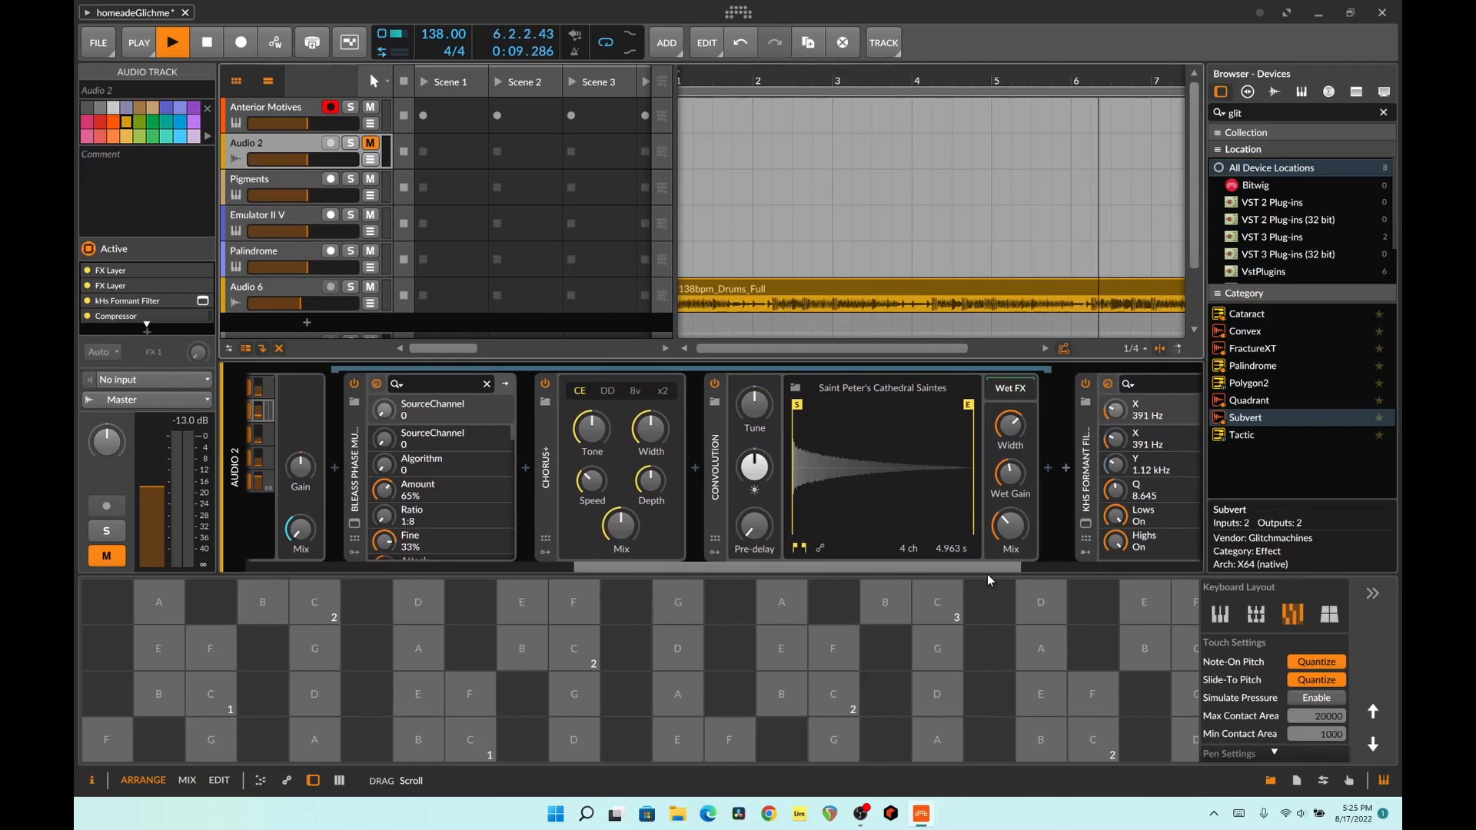
pyautogui.moveTo(987, 574); pyautogui.dragTo(857, 547)
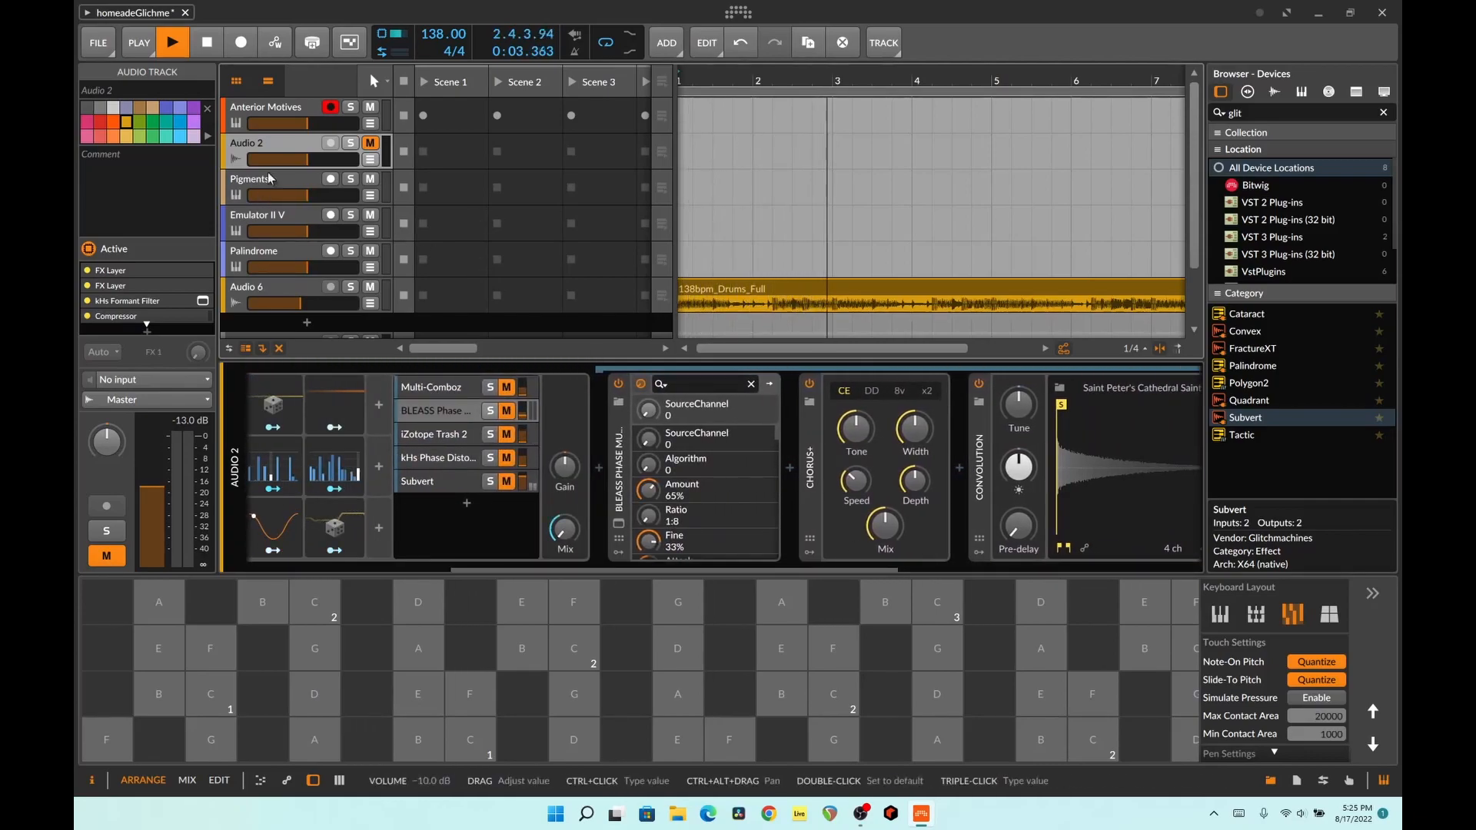
pyautogui.moveTo(595, 545); pyautogui.dragTo(372, 564)
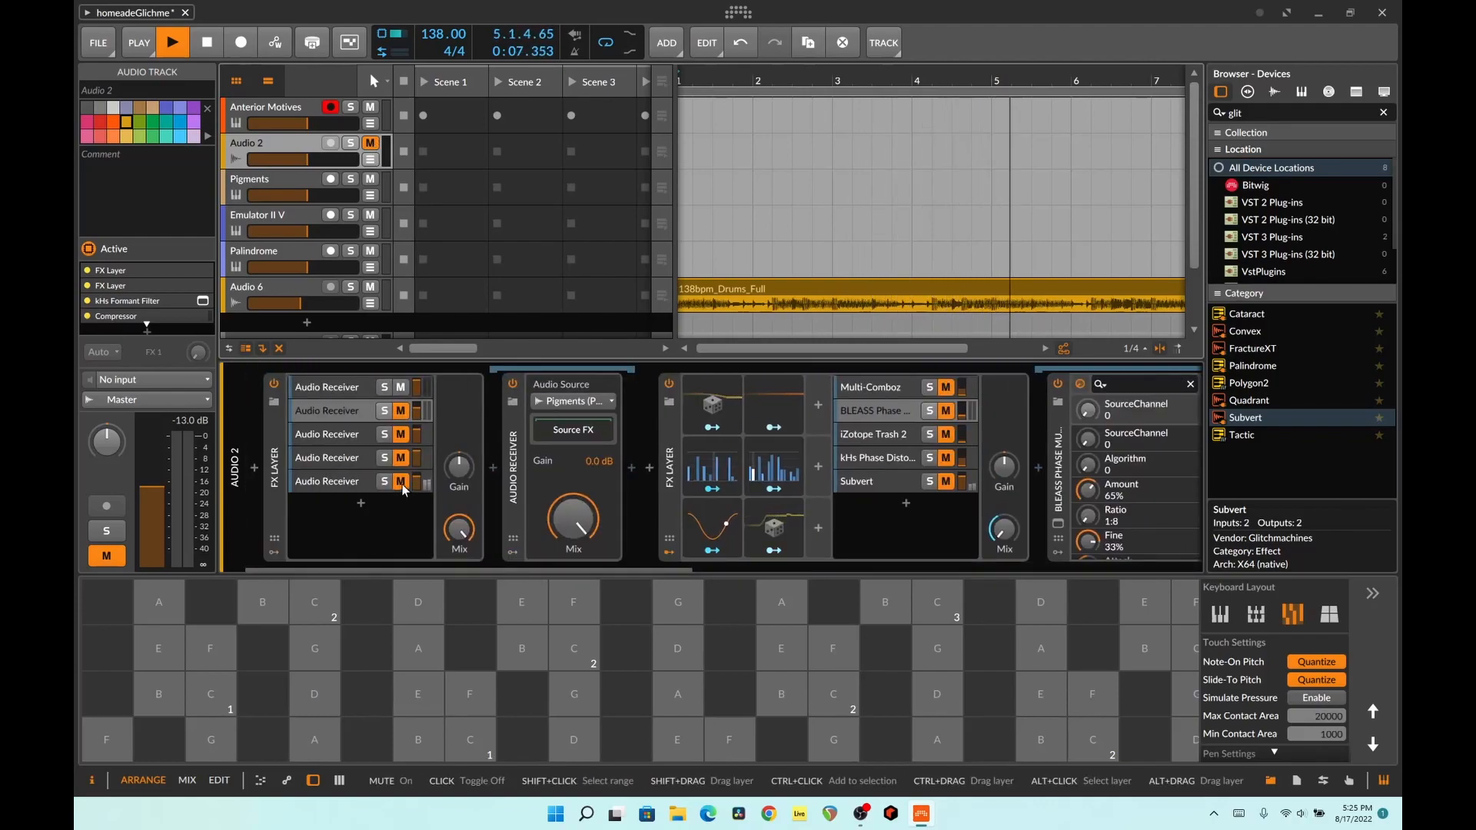
# Step: Unmute Audio 2's muted Audio Receiver layers and all five effect layers, and select the Multi-Comboz layer
pyautogui.click(401, 434)
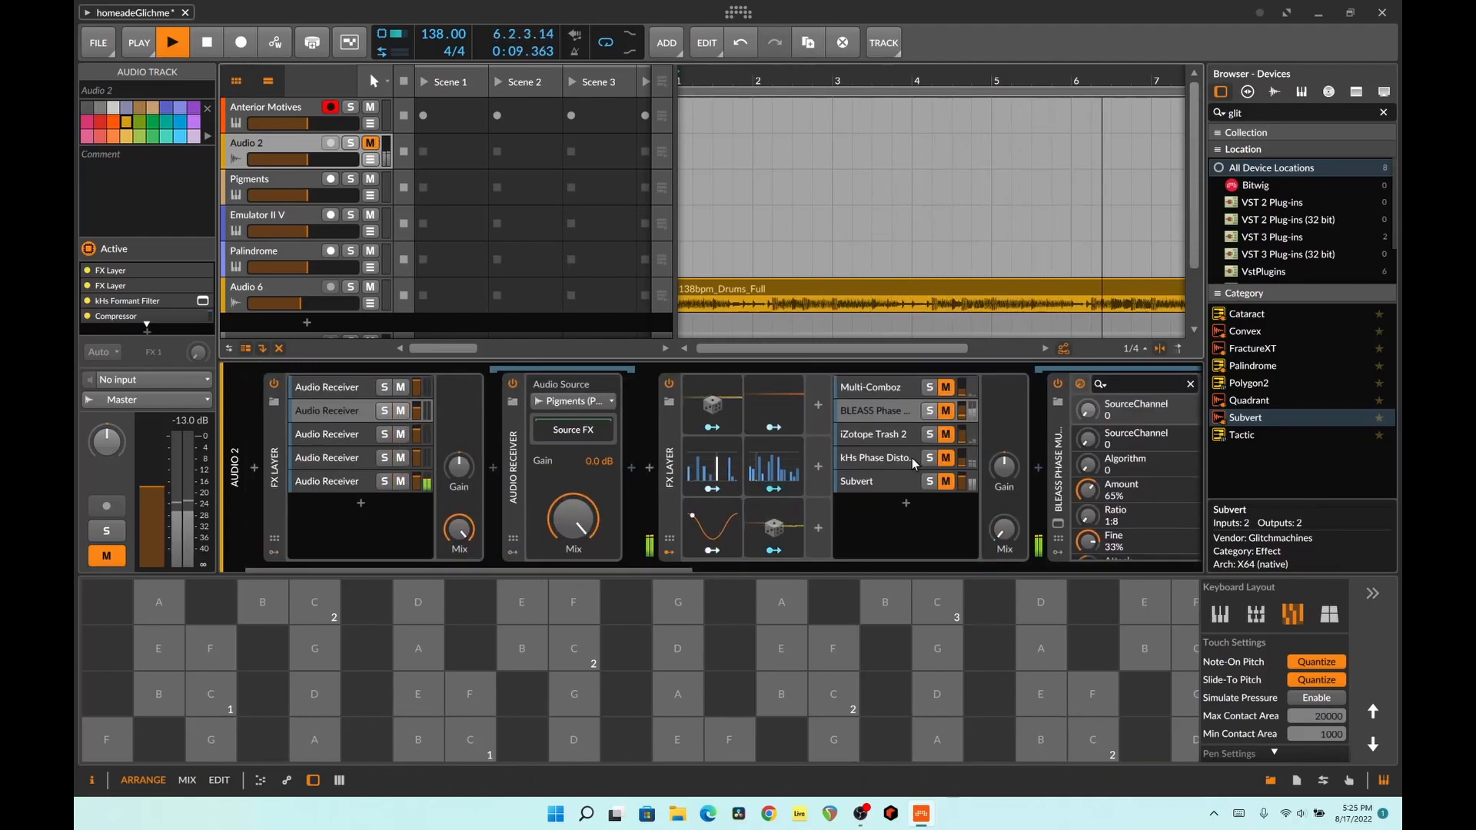
pyautogui.click(946, 482)
pyautogui.click(951, 444)
pyautogui.click(948, 457)
pyautogui.click(949, 435)
pyautogui.click(948, 396)
pyautogui.click(948, 409)
pyautogui.click(950, 392)
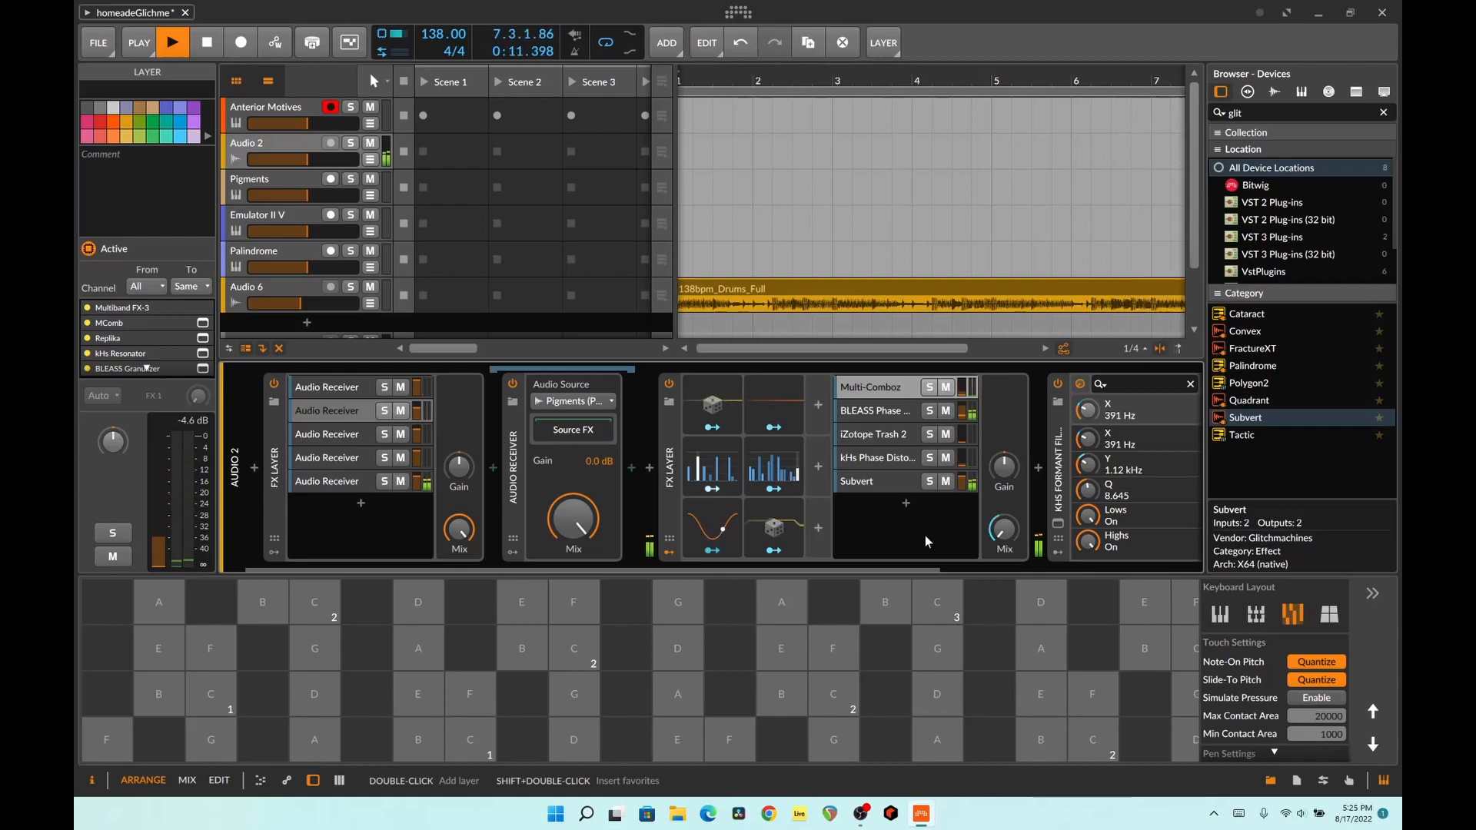
# Step: Stop playback and examine the settings and mapping of the LFO modulator on the effects FX Layer
pyautogui.press('space')
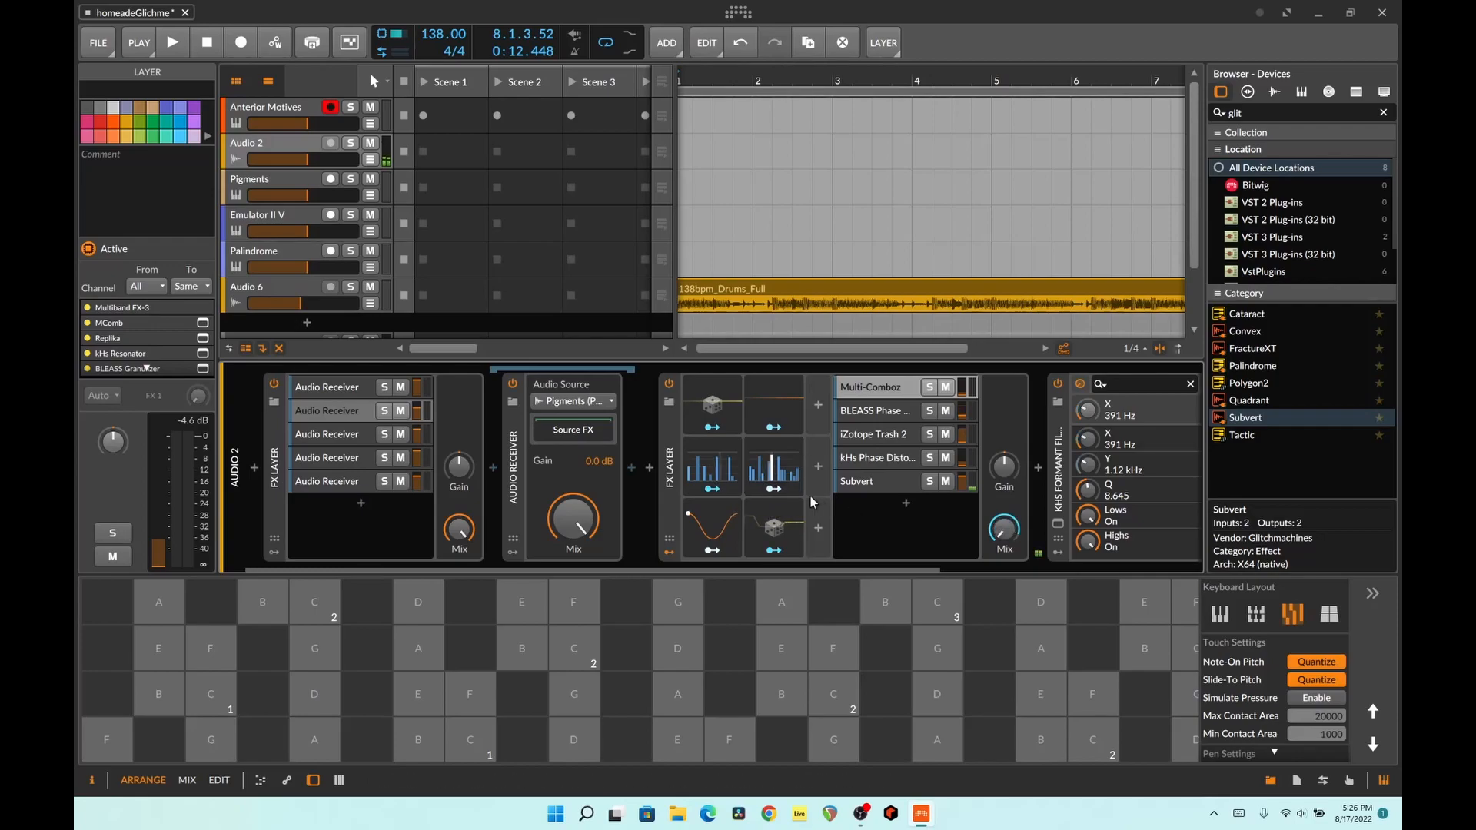
pyautogui.click(722, 508)
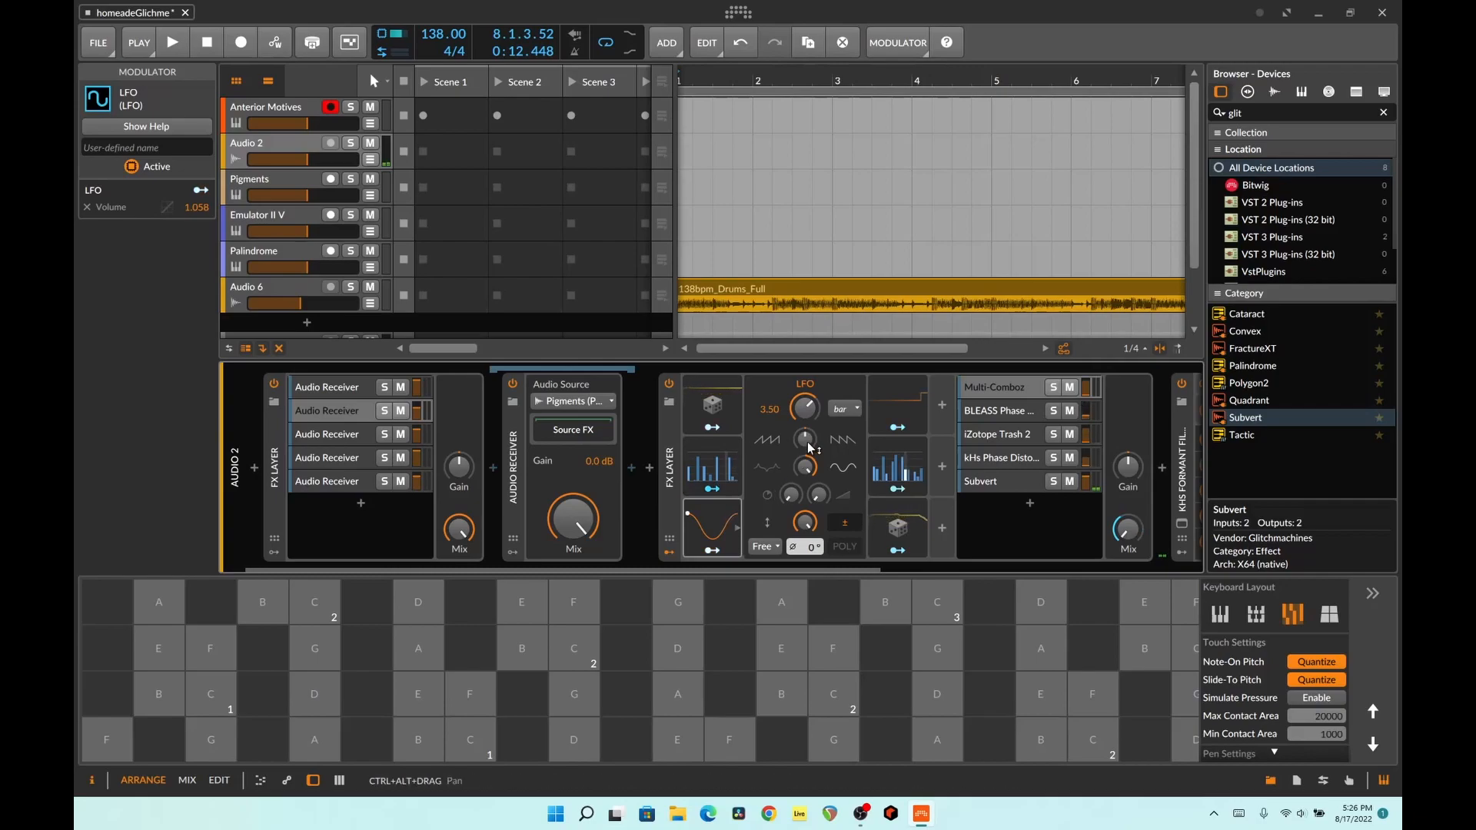
pyautogui.click(719, 519)
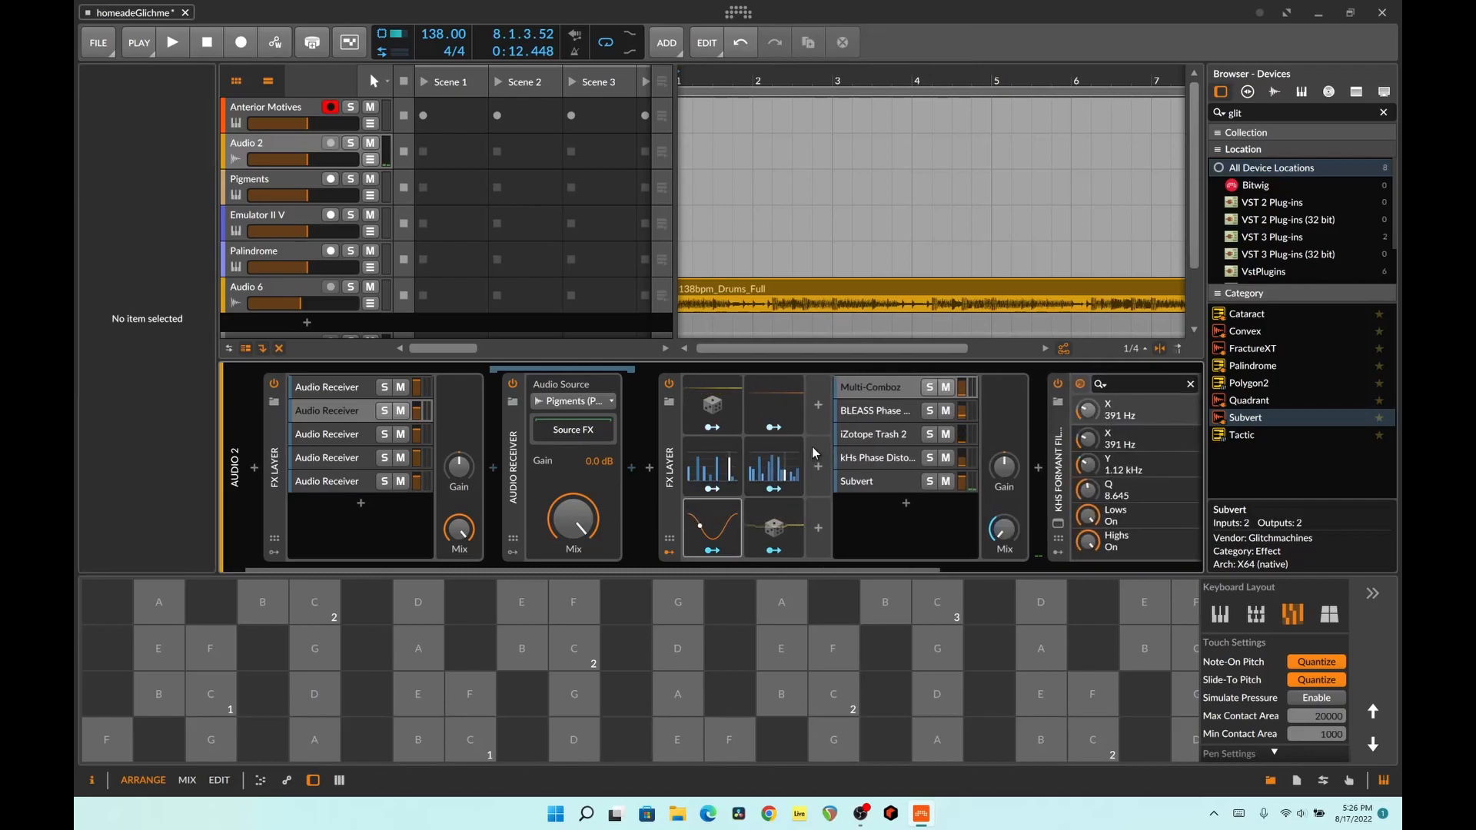
# Step: Redraw the Steps modulator mapped to the FX Layer's Mix with near-zero values and tall peaks on steps 4 and 13
pyautogui.click(775, 465)
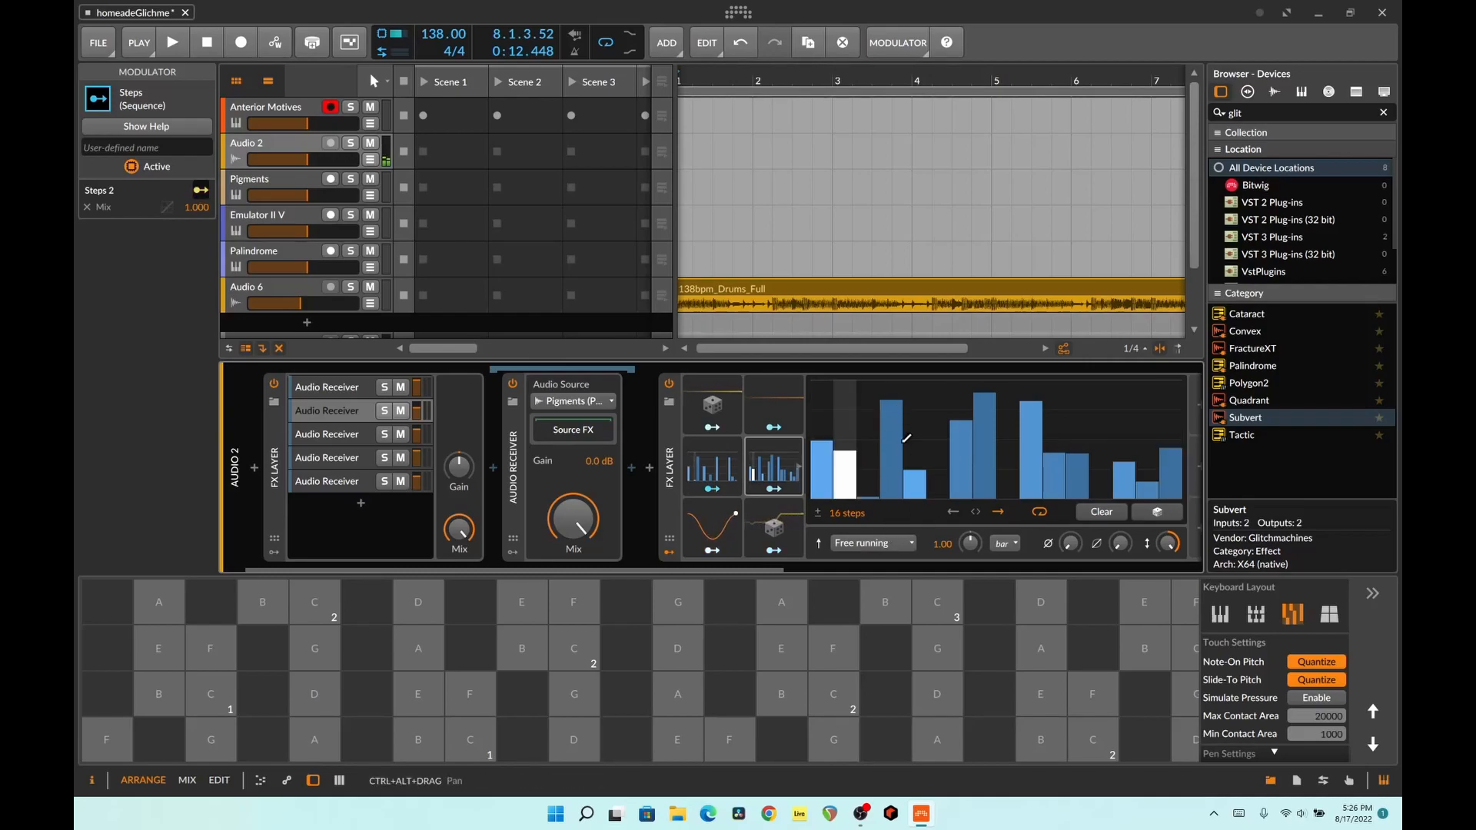
pyautogui.moveTo(850, 496)
pyautogui.mouseDown()
pyautogui.moveTo(833, 498)
pyautogui.moveTo(1094, 485)
pyautogui.mouseUp()
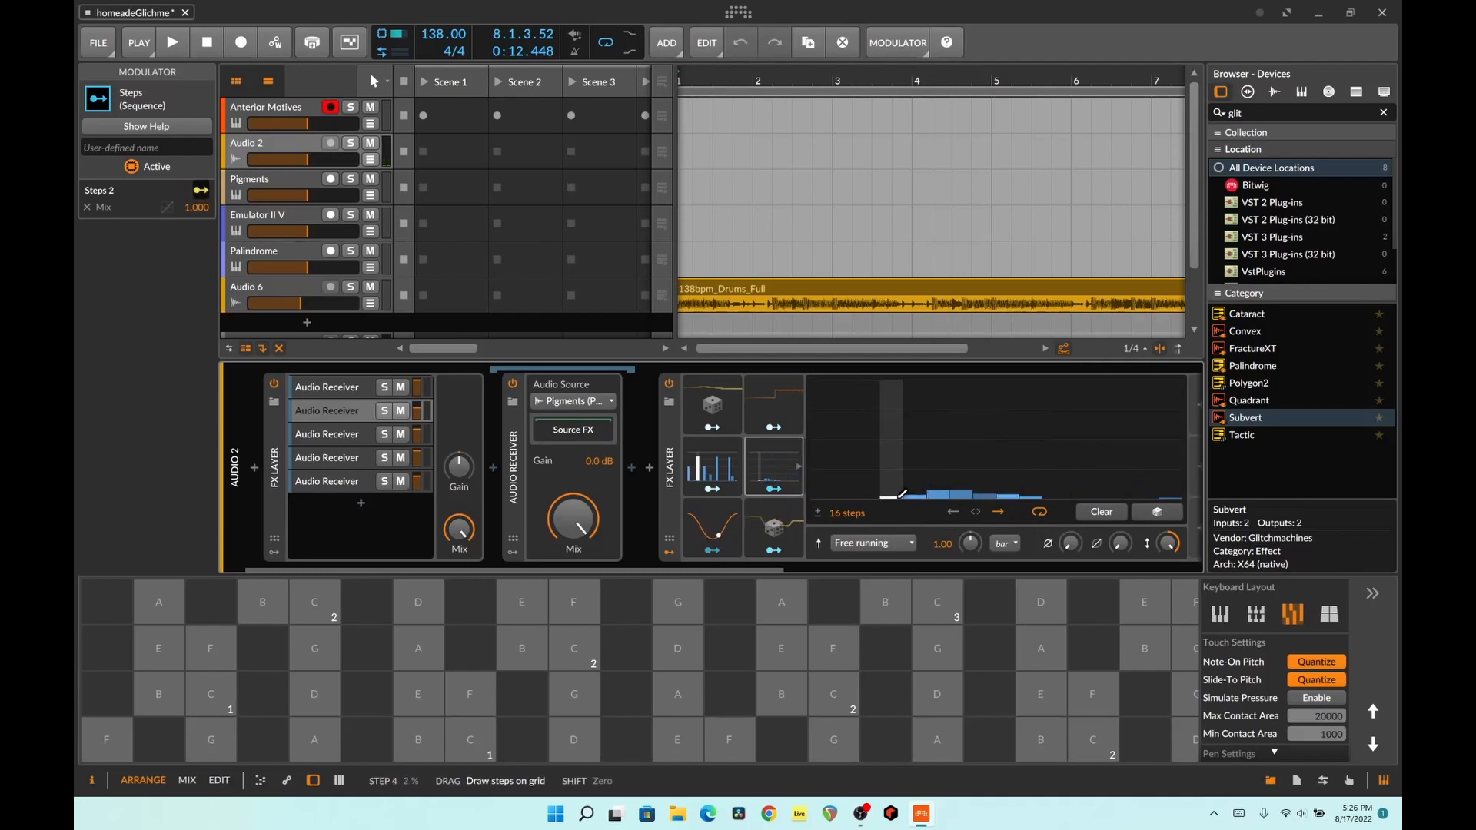
pyautogui.moveTo(906, 492); pyautogui.dragTo(909, 492)
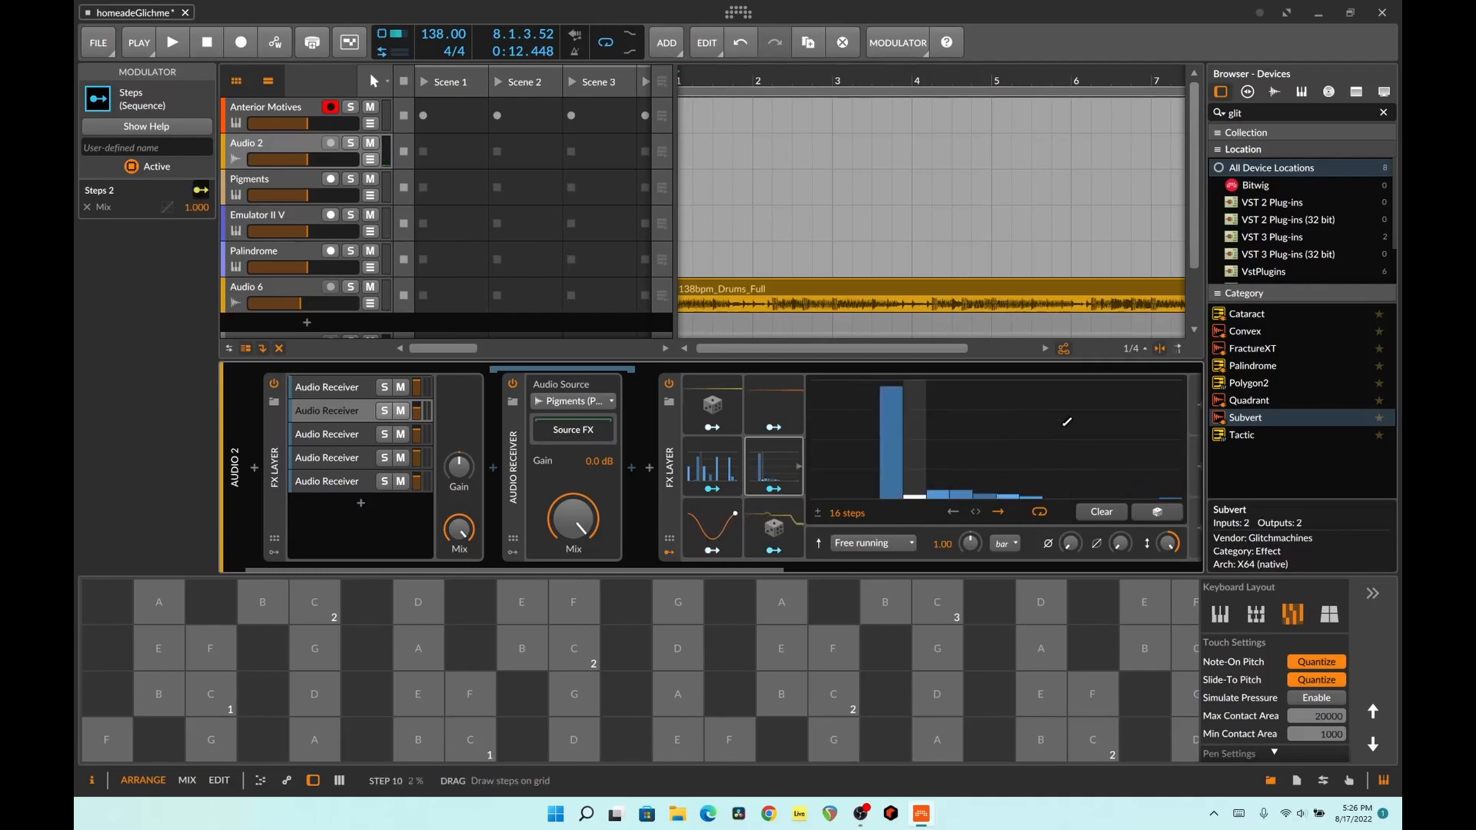
pyautogui.click(1101, 404)
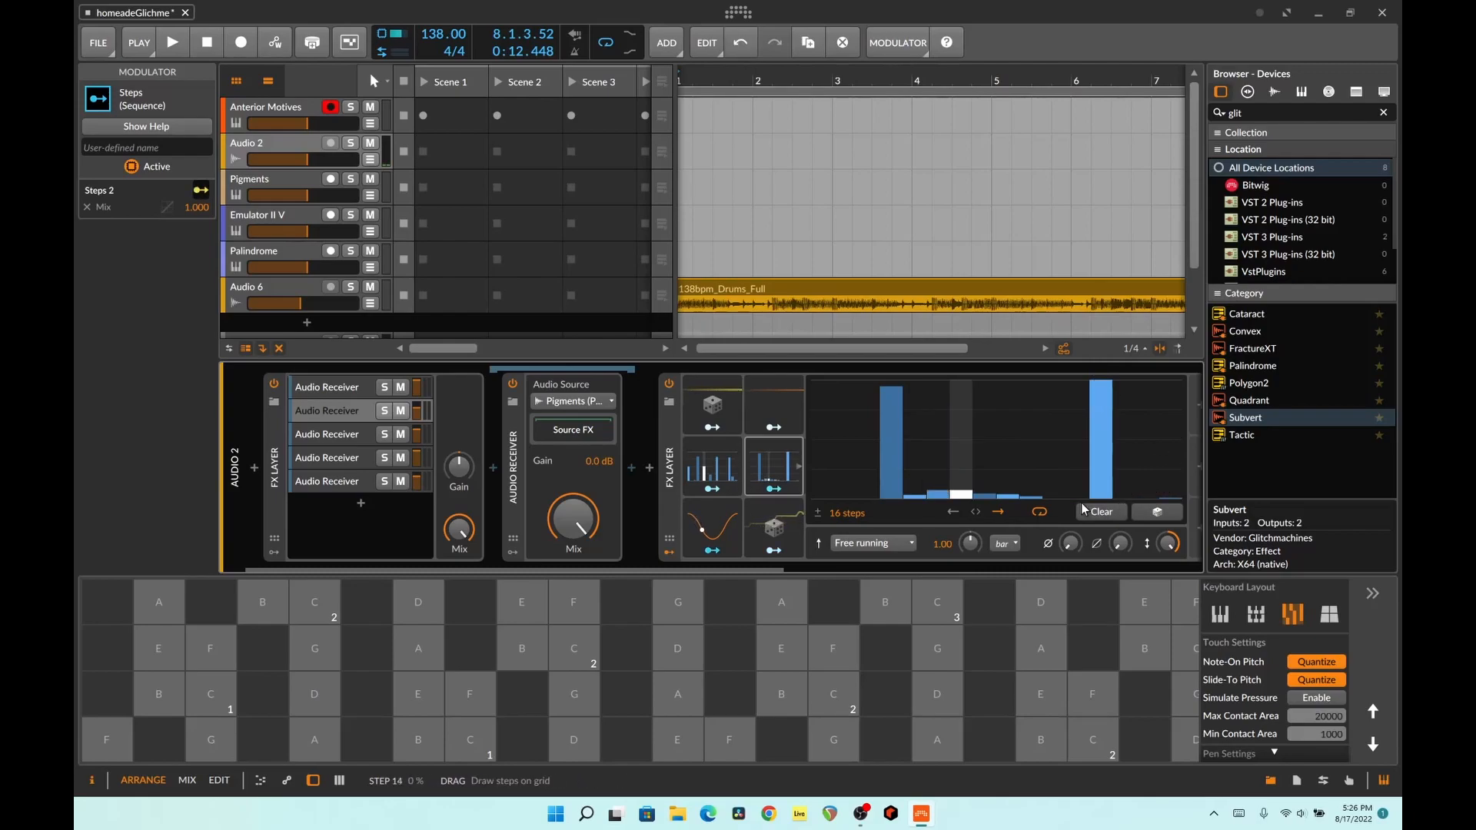
# Step: Set the Steps modulator's timebase to 32nd note and start playback
pyautogui.click(1001, 544)
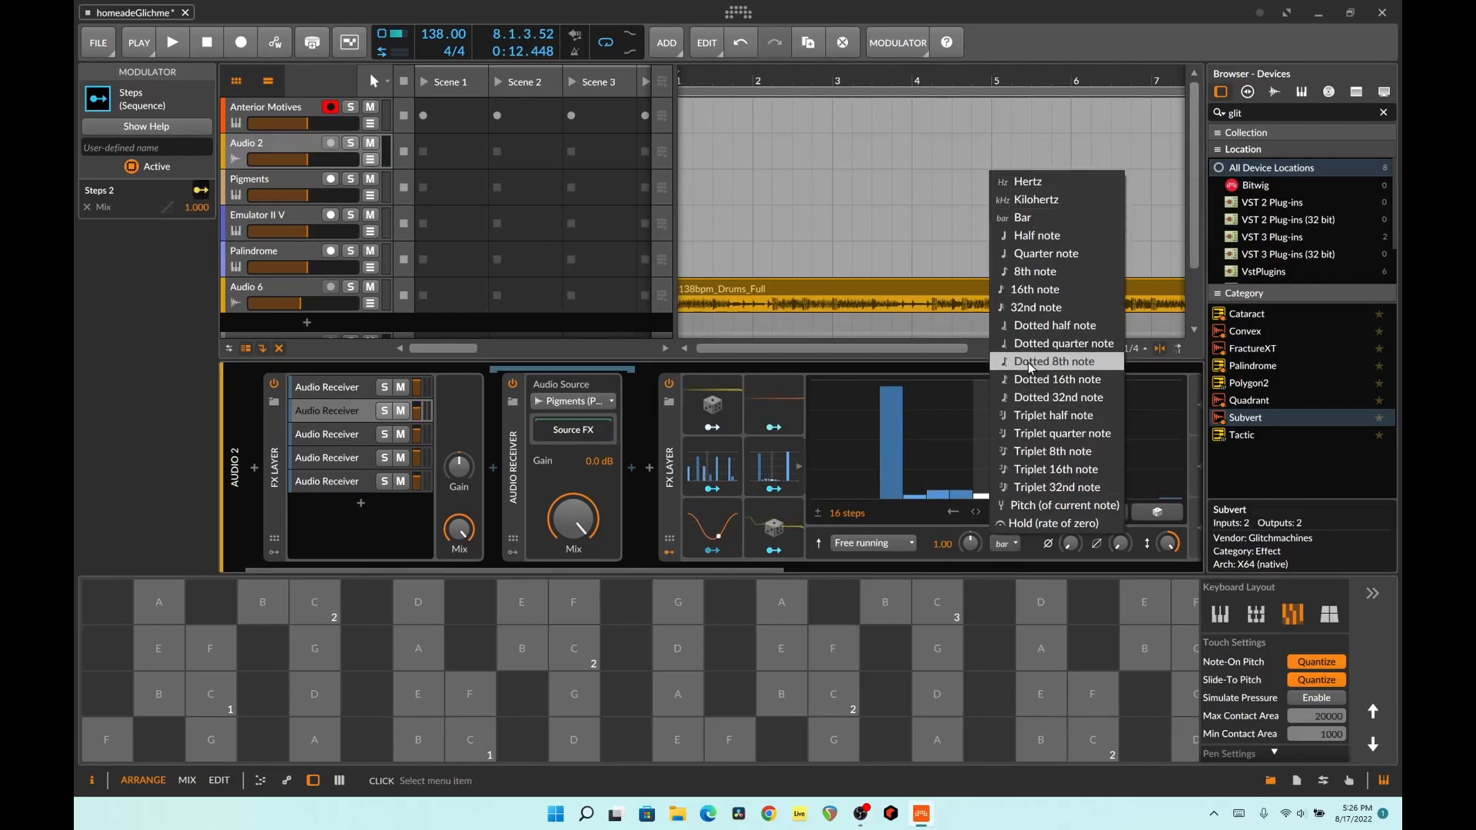
pyautogui.click(1030, 306)
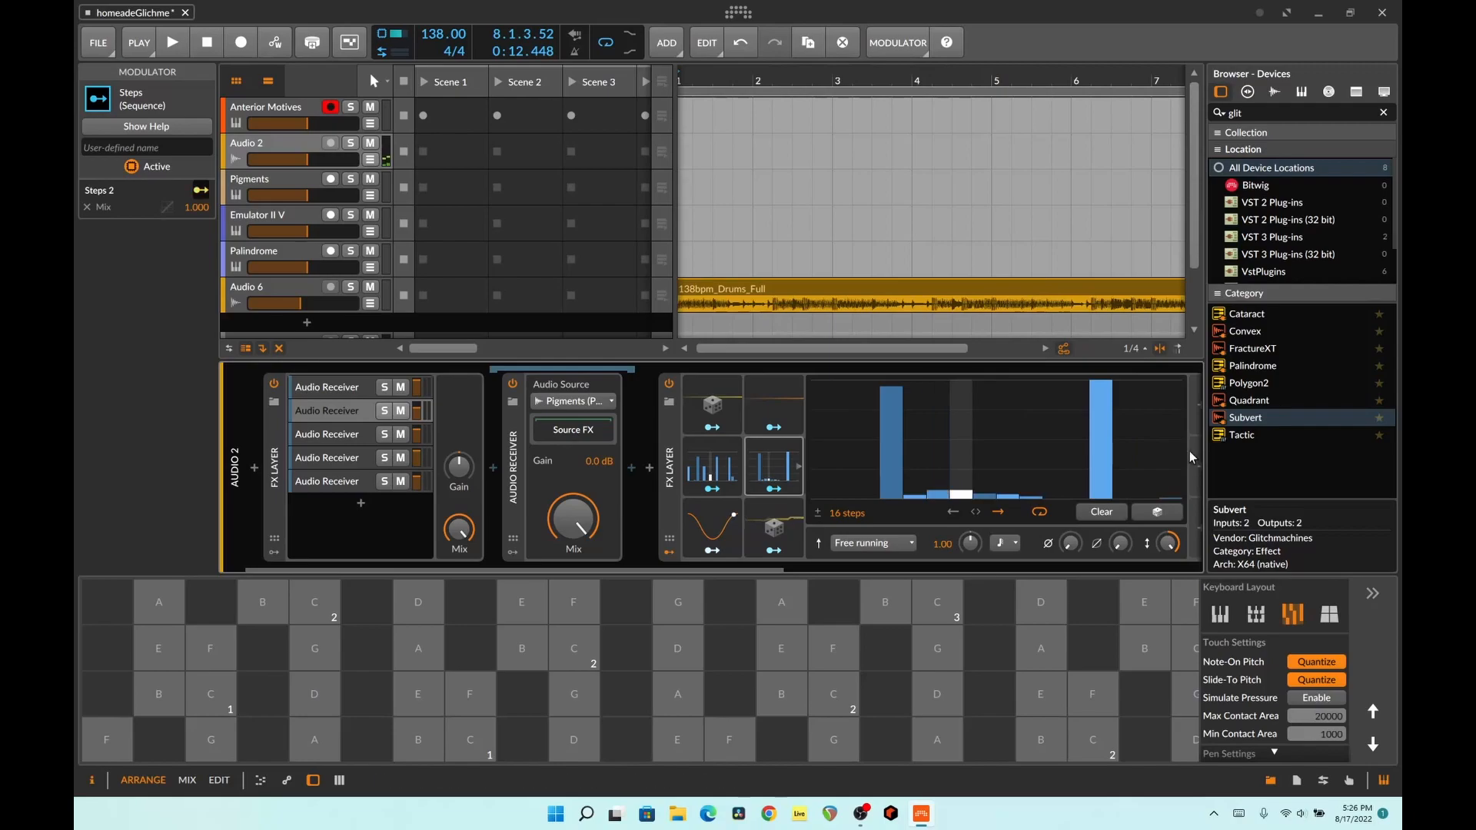
pyautogui.press('space')
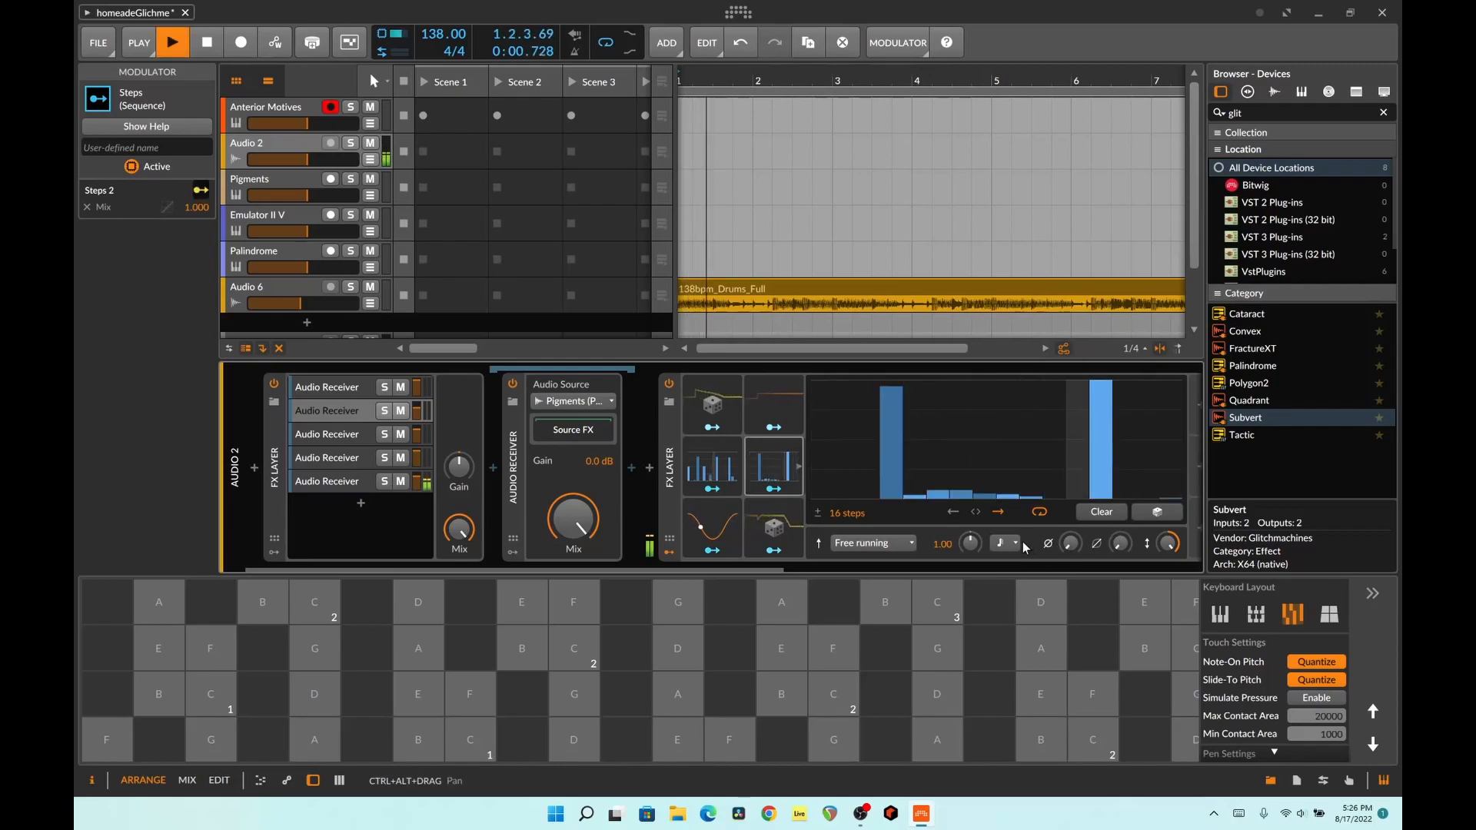
# Step: Raise steps 2, 8, 9, 15 and 16 of the Steps pattern and add slight smoothing
pyautogui.moveTo(1010, 450); pyautogui.dragTo(986, 406)
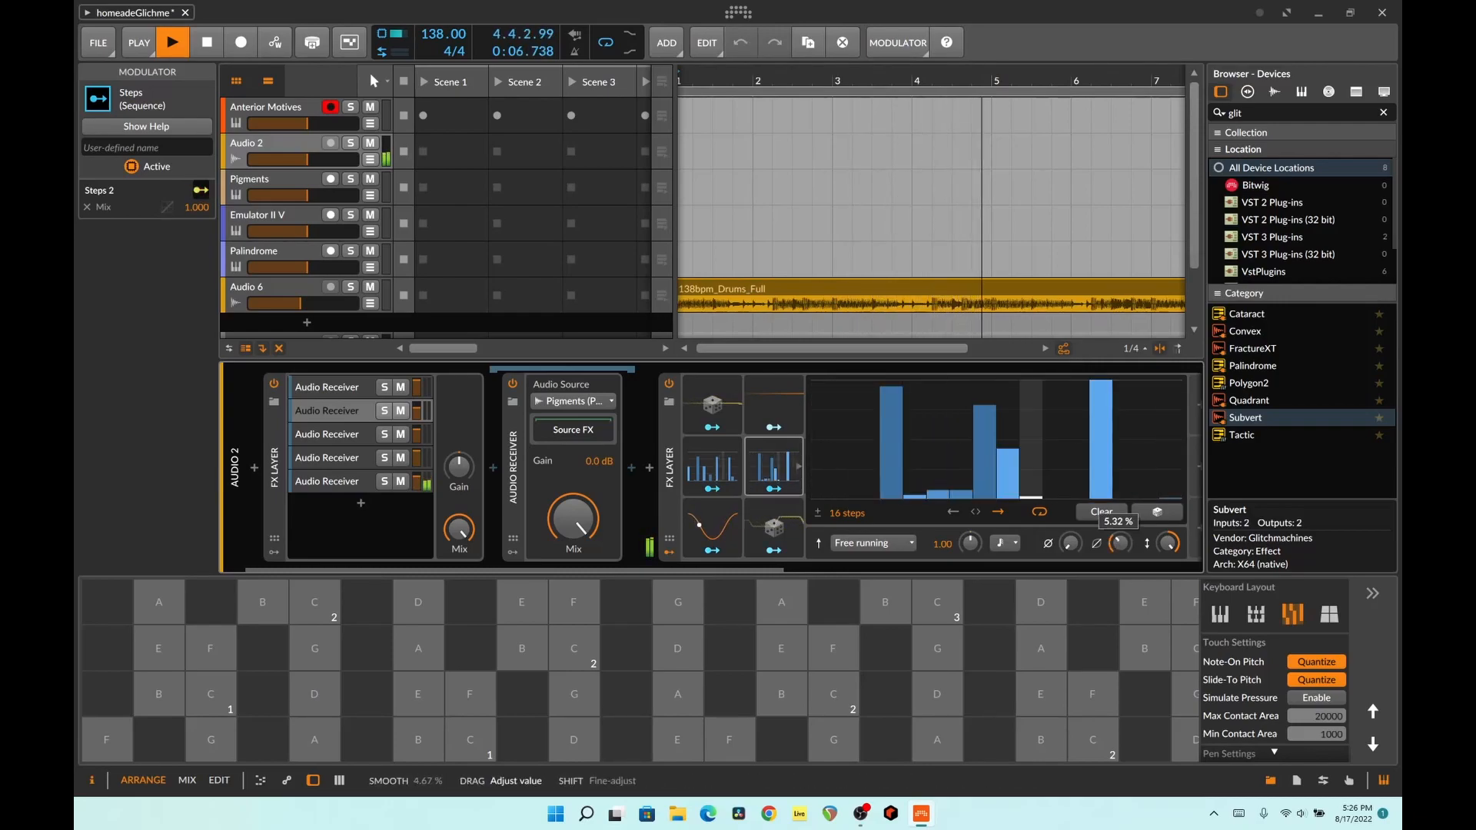
pyautogui.moveTo(1148, 449); pyautogui.dragTo(1171, 460)
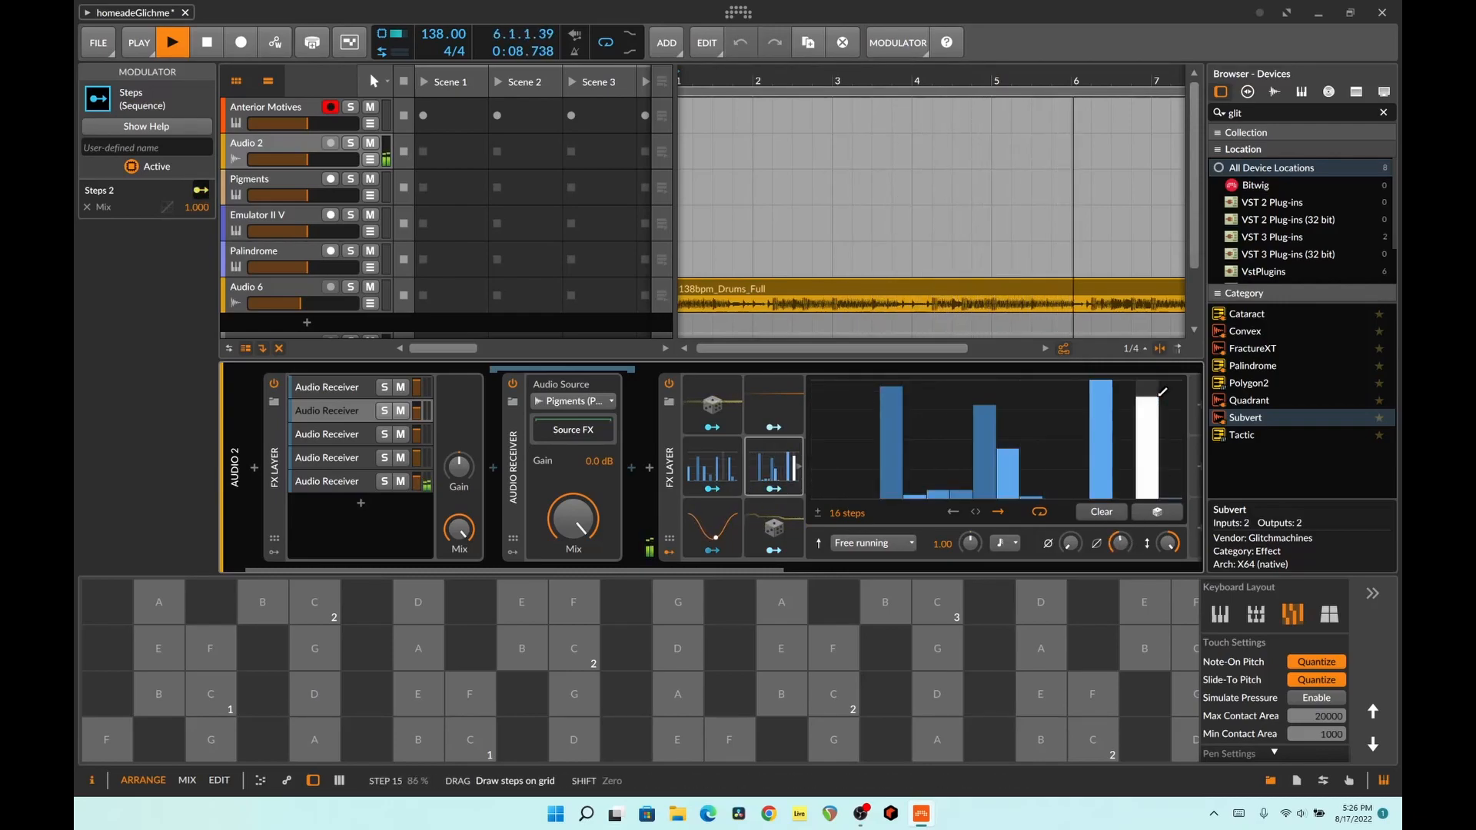
pyautogui.click(845, 419)
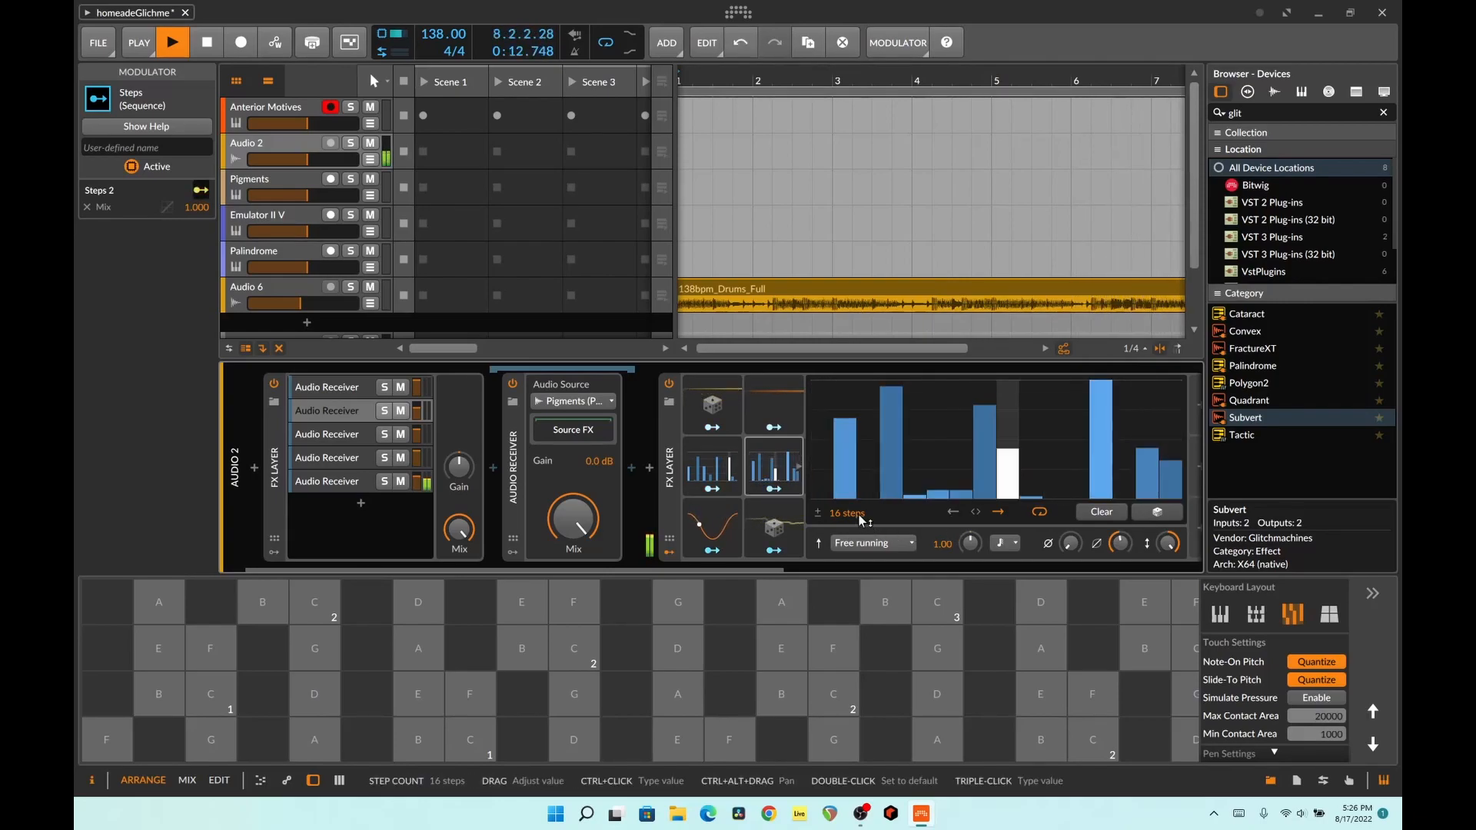
# Step: Try a 16th note timebase on the Steps modulator during playback
pyautogui.click(1001, 544)
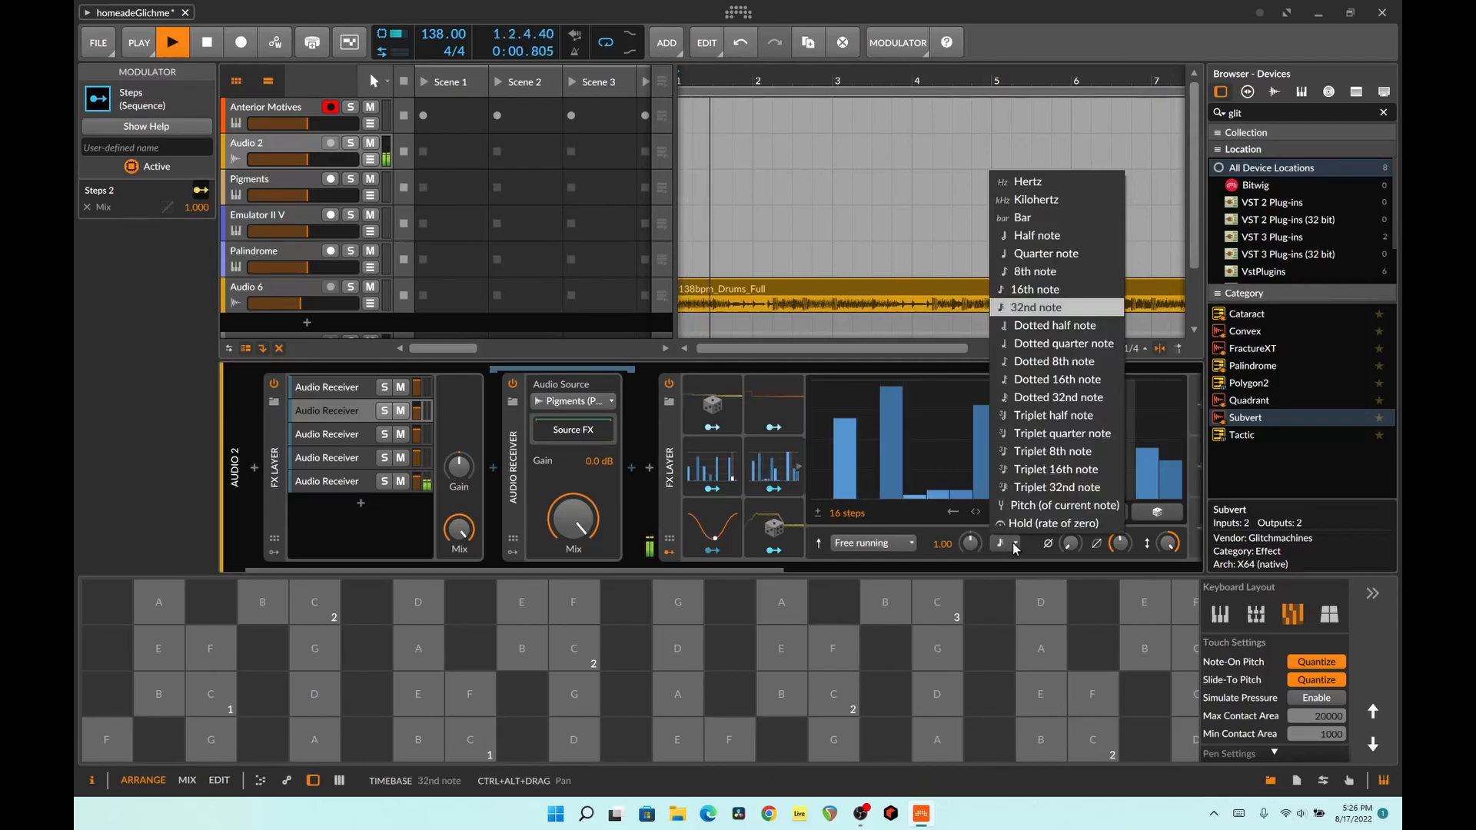
pyautogui.click(858, 509)
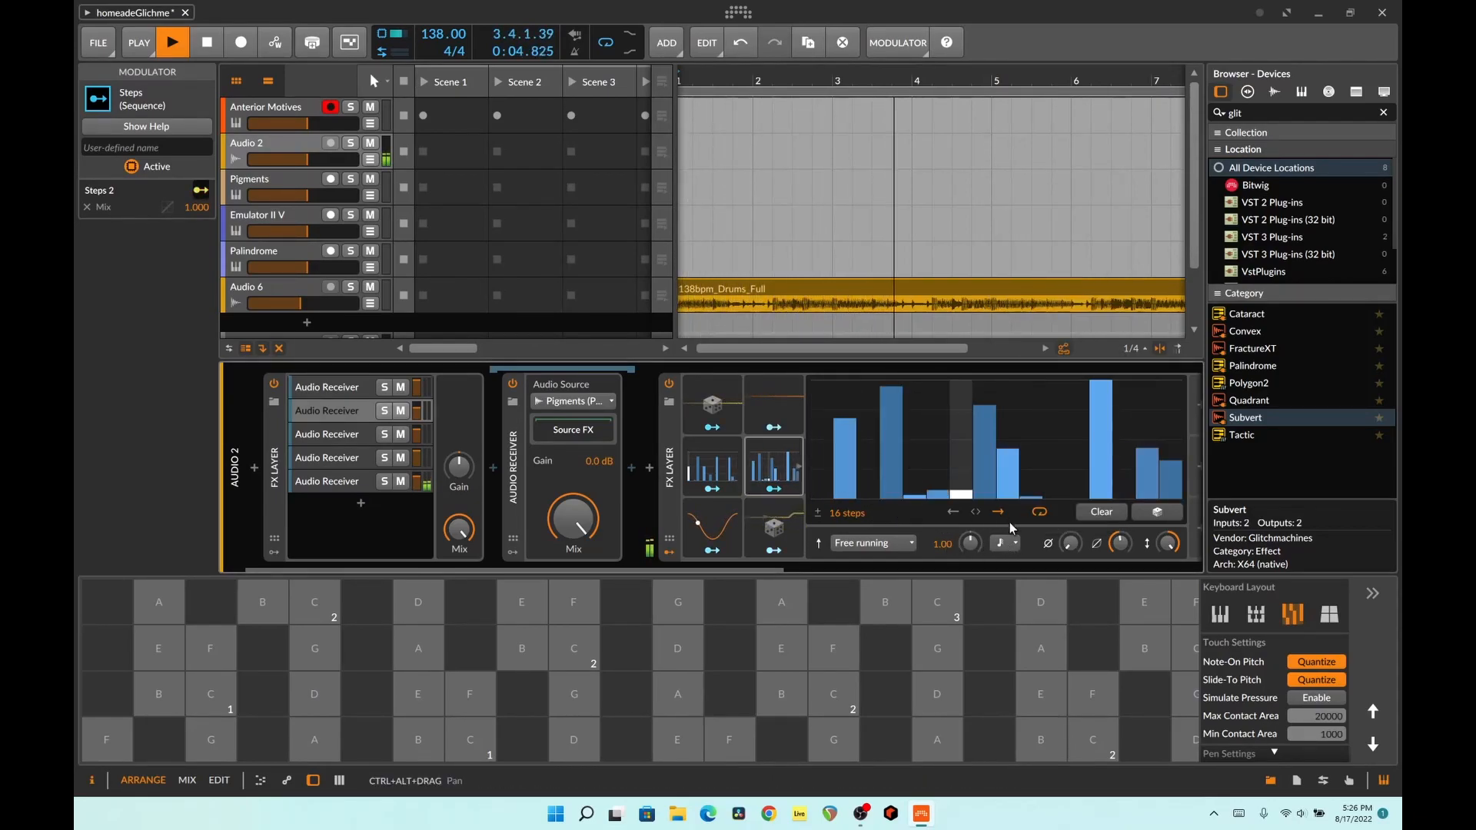
pyautogui.click(1002, 543)
pyautogui.click(1030, 289)
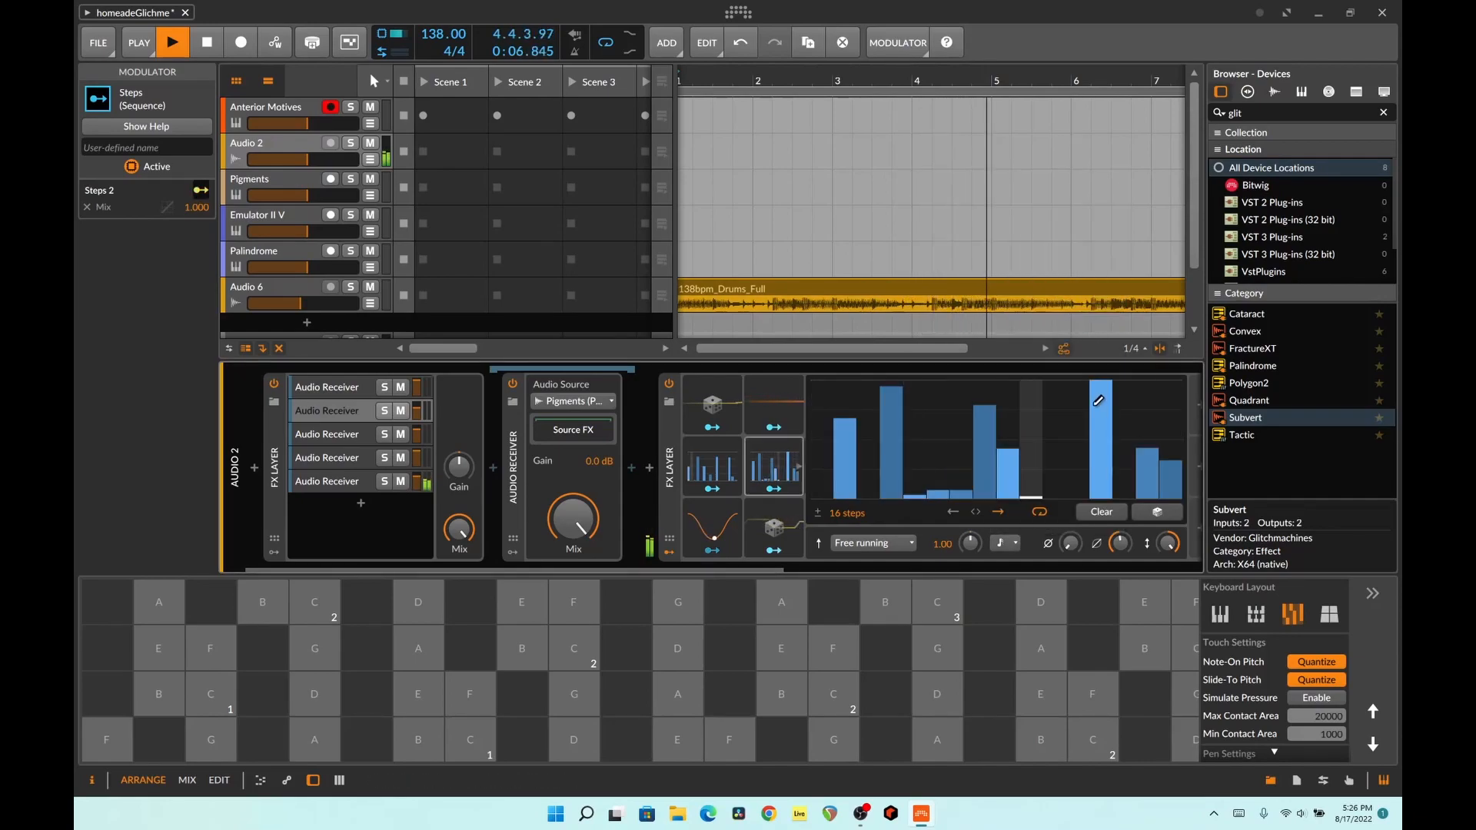
# Step: Try a Triplet 32nd note timebase on the Steps modulator, and settle on Dotted 16th note
pyautogui.click(1002, 544)
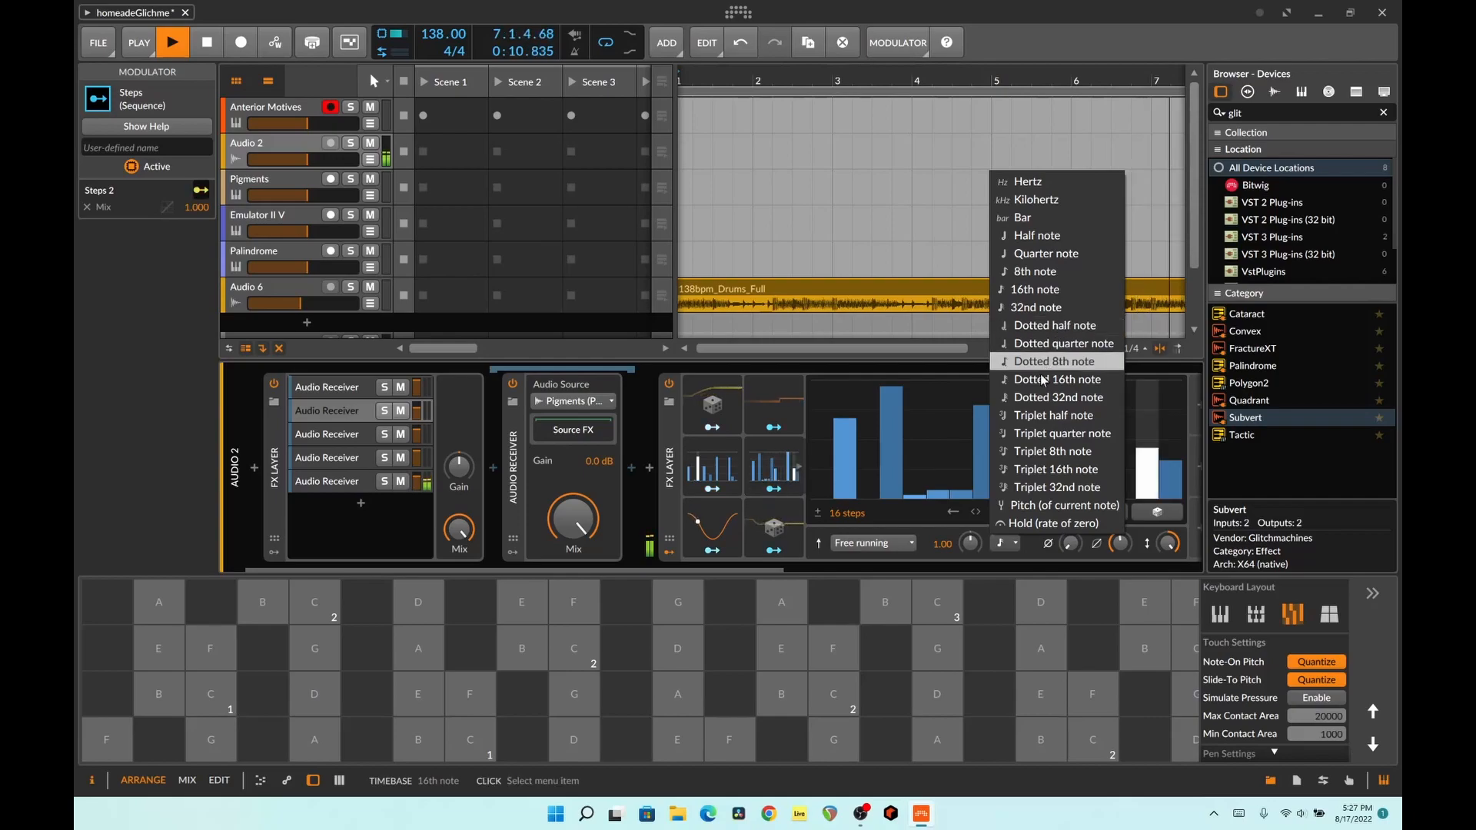
pyautogui.click(1050, 488)
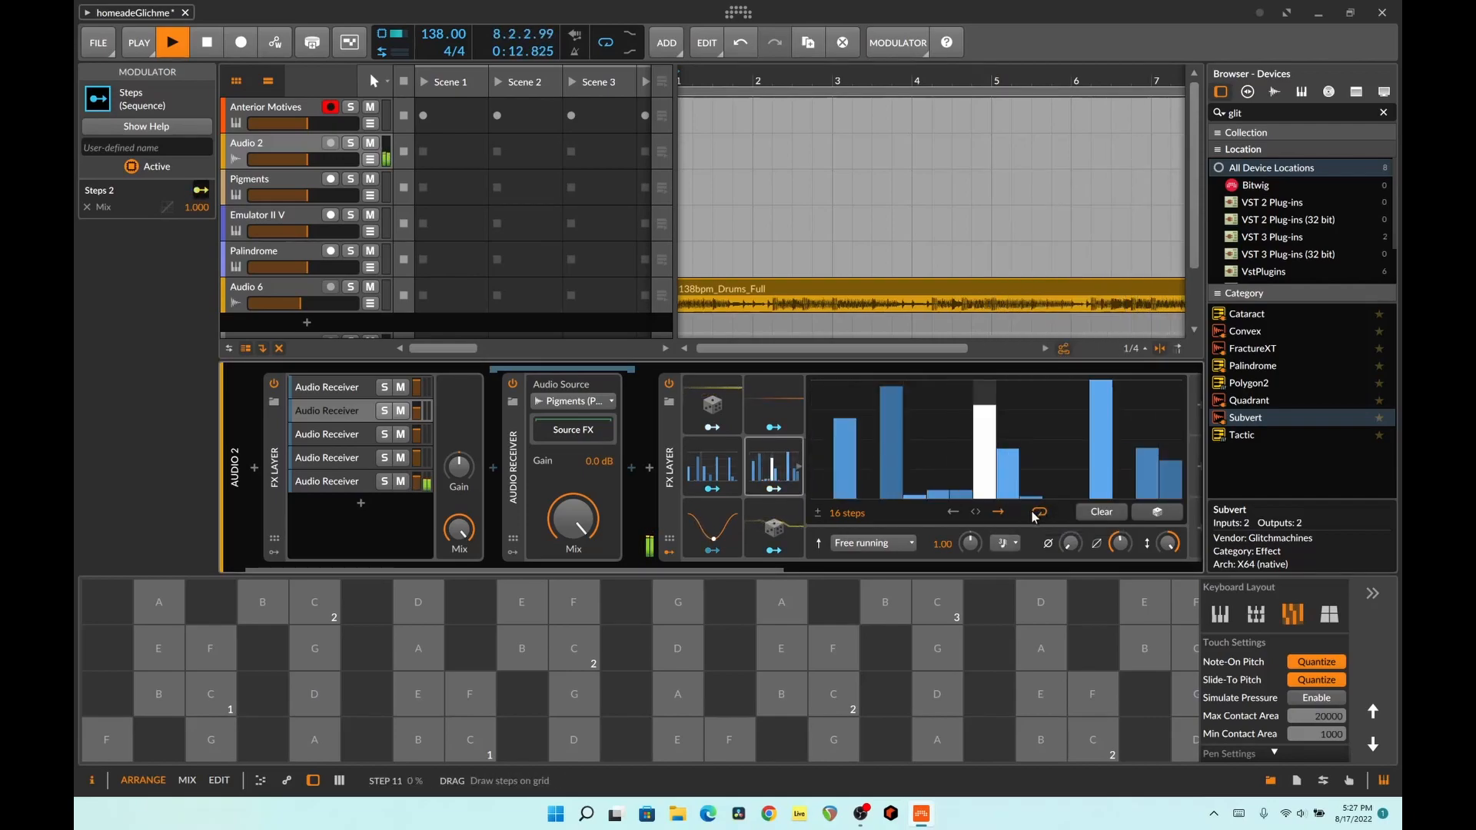
pyautogui.click(1002, 543)
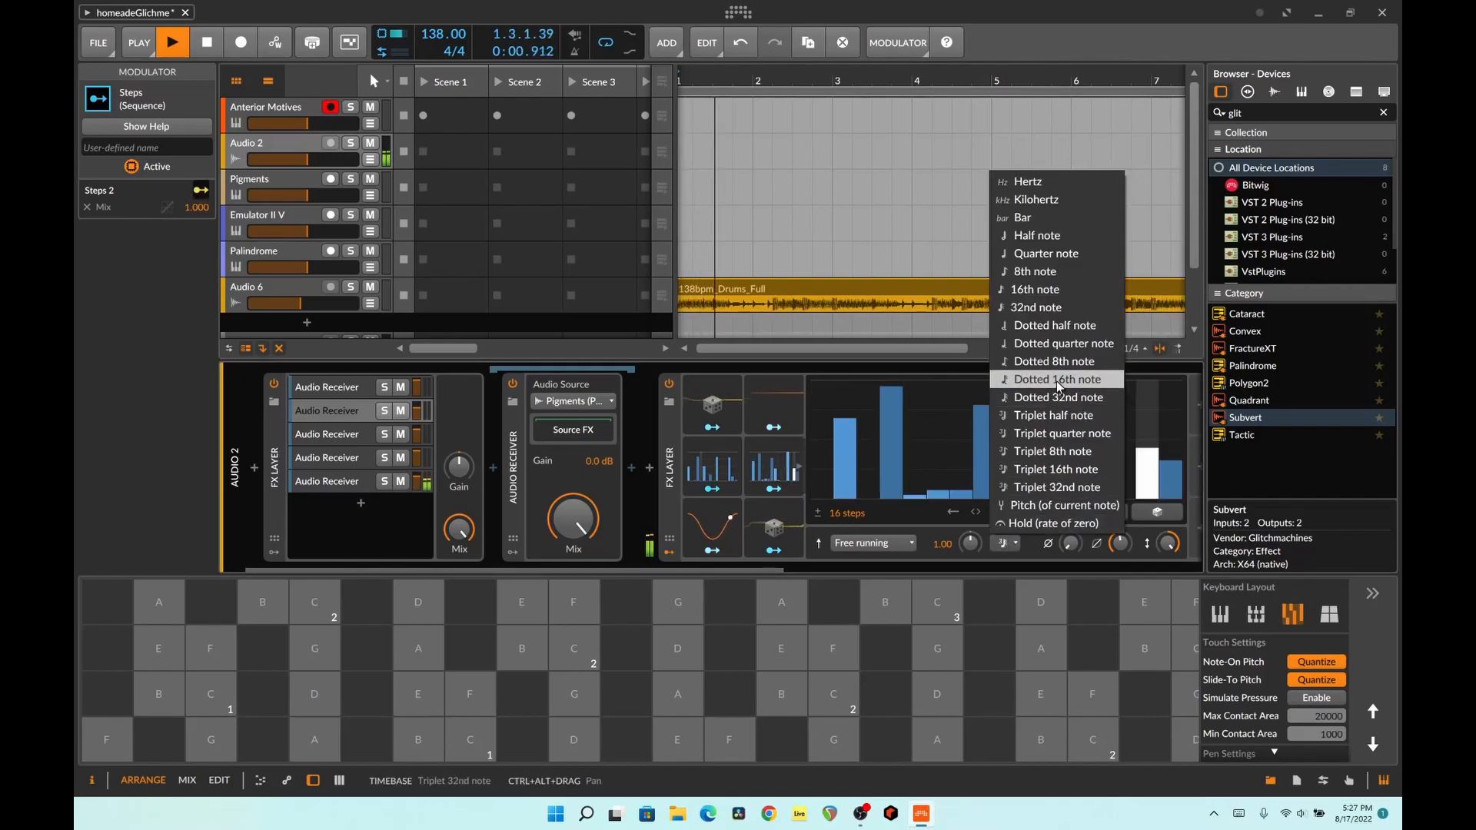
pyautogui.click(1062, 380)
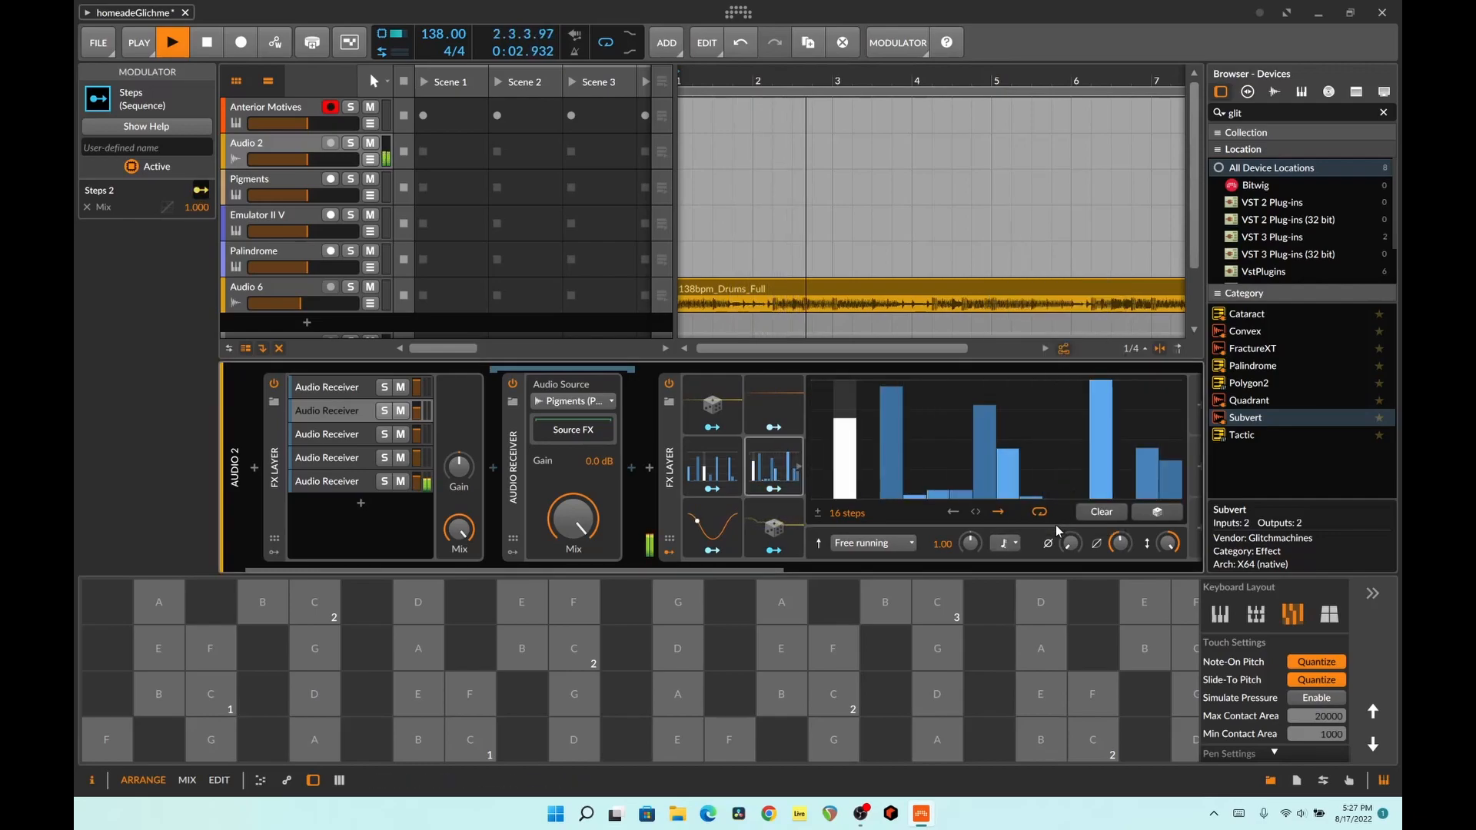
# Step: Switch the Steps modulator to back-and-forth playback and randomize its 16-step pattern seven times during playback
pyautogui.click(976, 513)
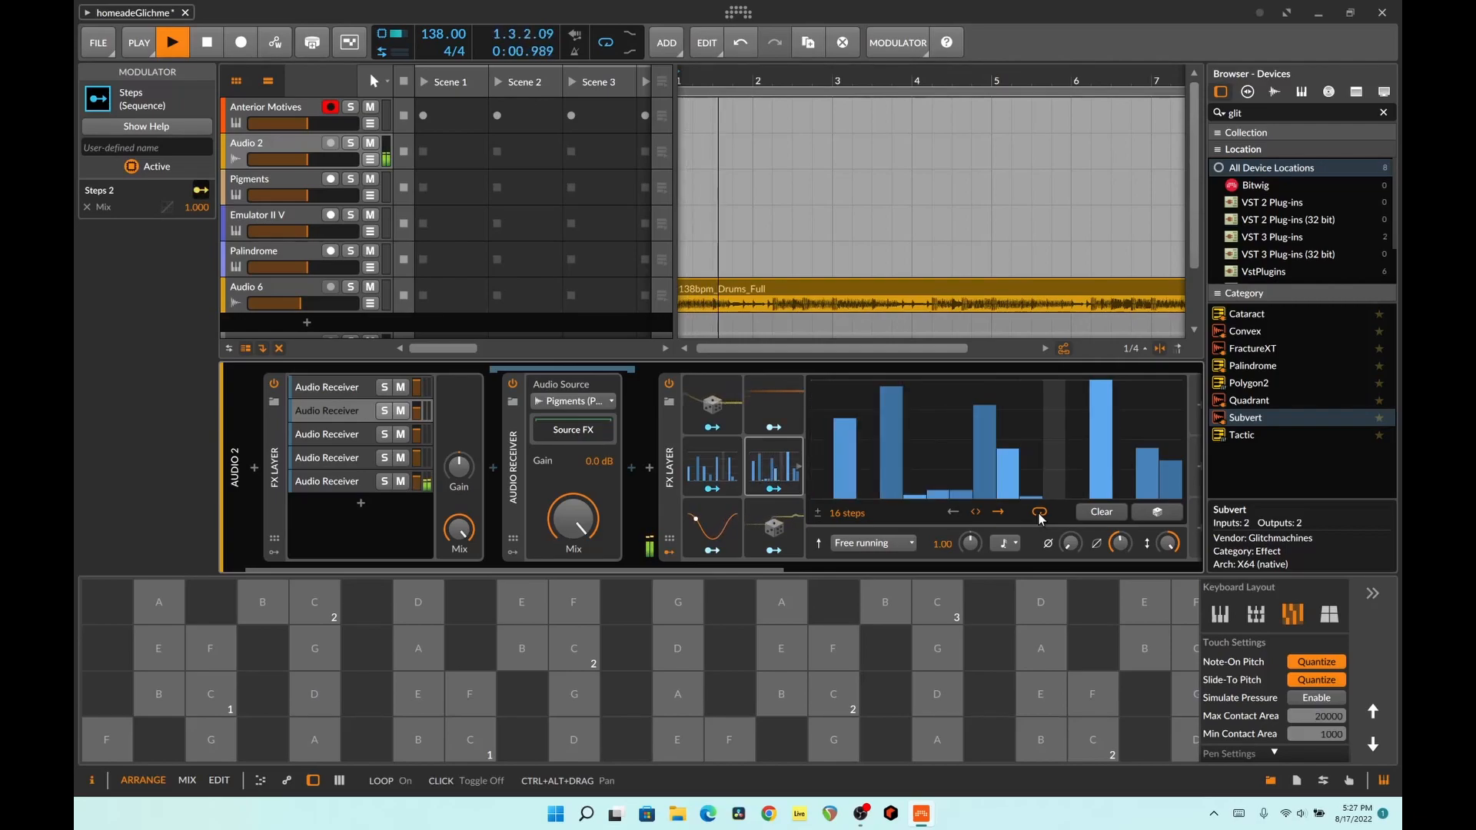
pyautogui.click(1157, 512)
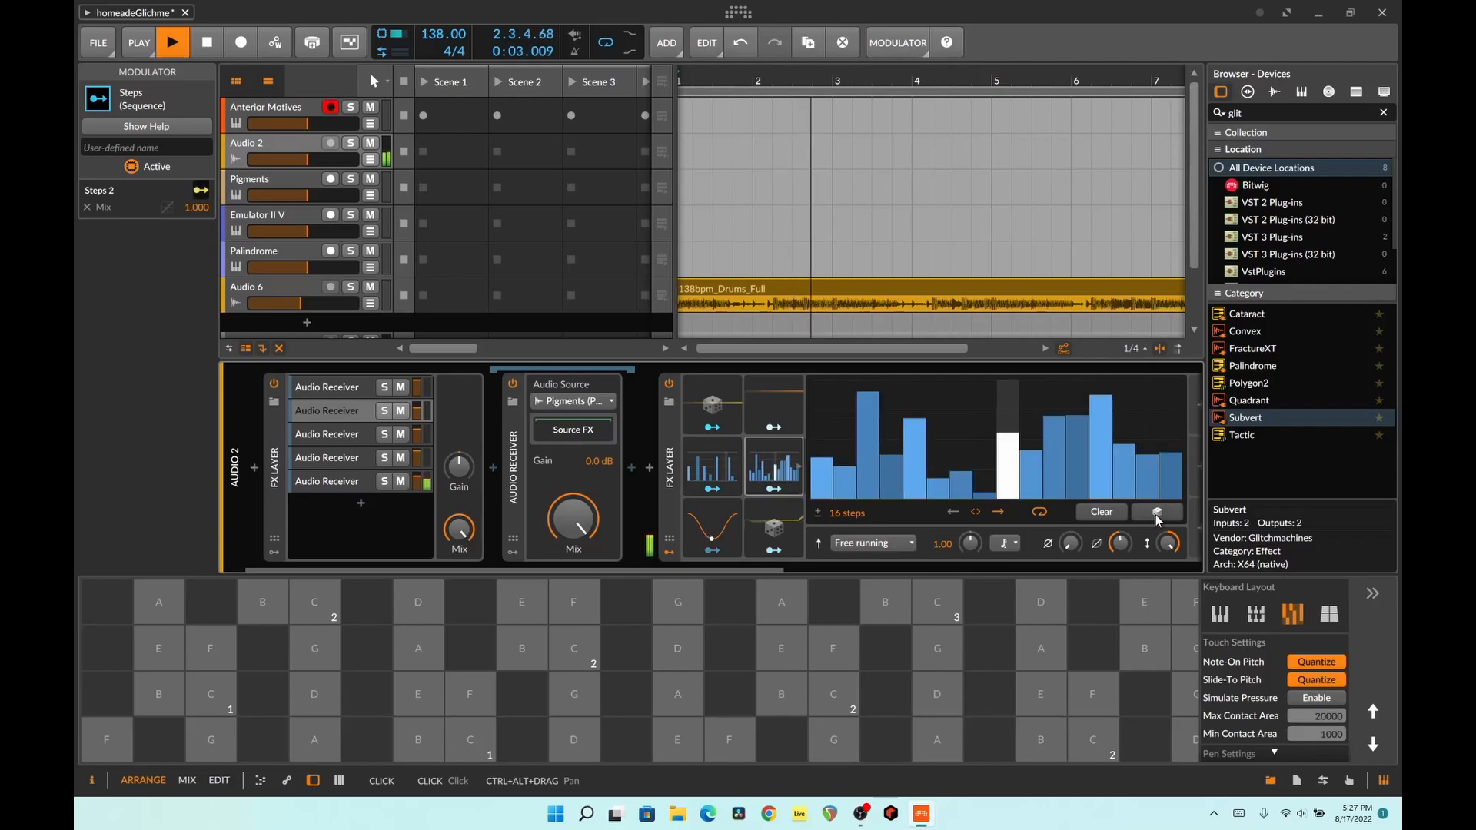
pyautogui.click(1157, 520)
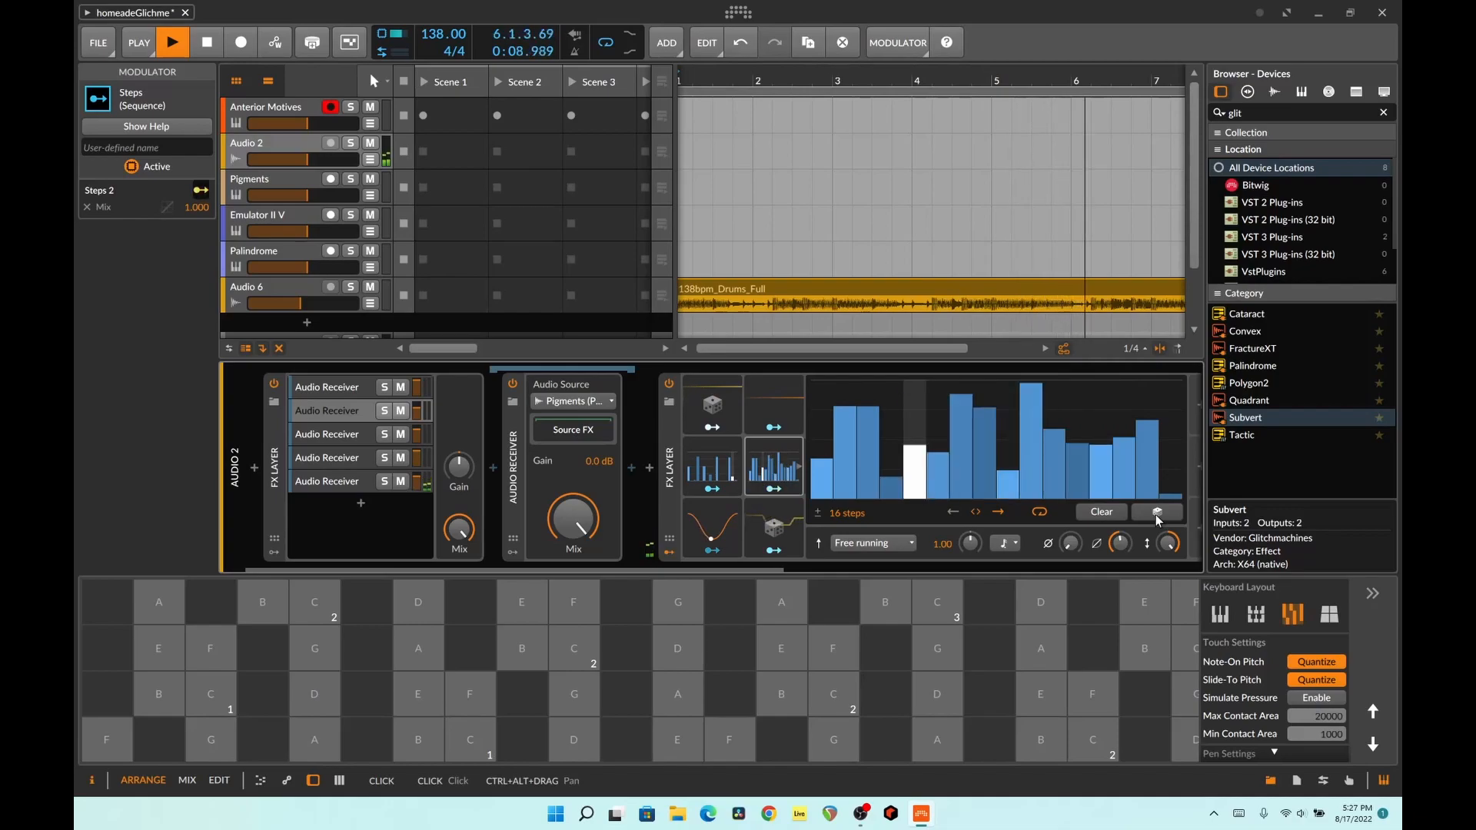
pyautogui.click(1158, 520)
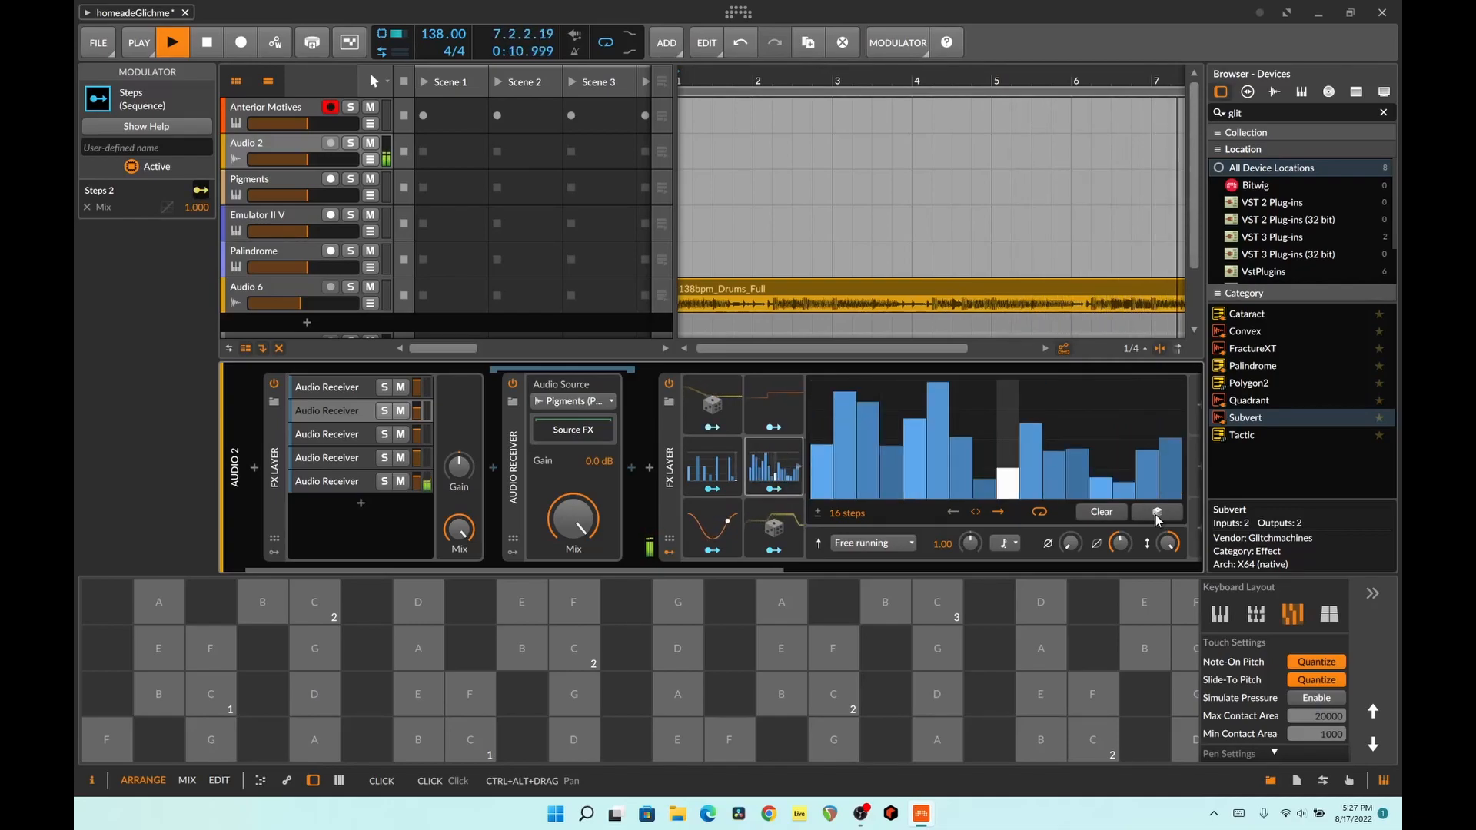
pyautogui.click(1158, 520)
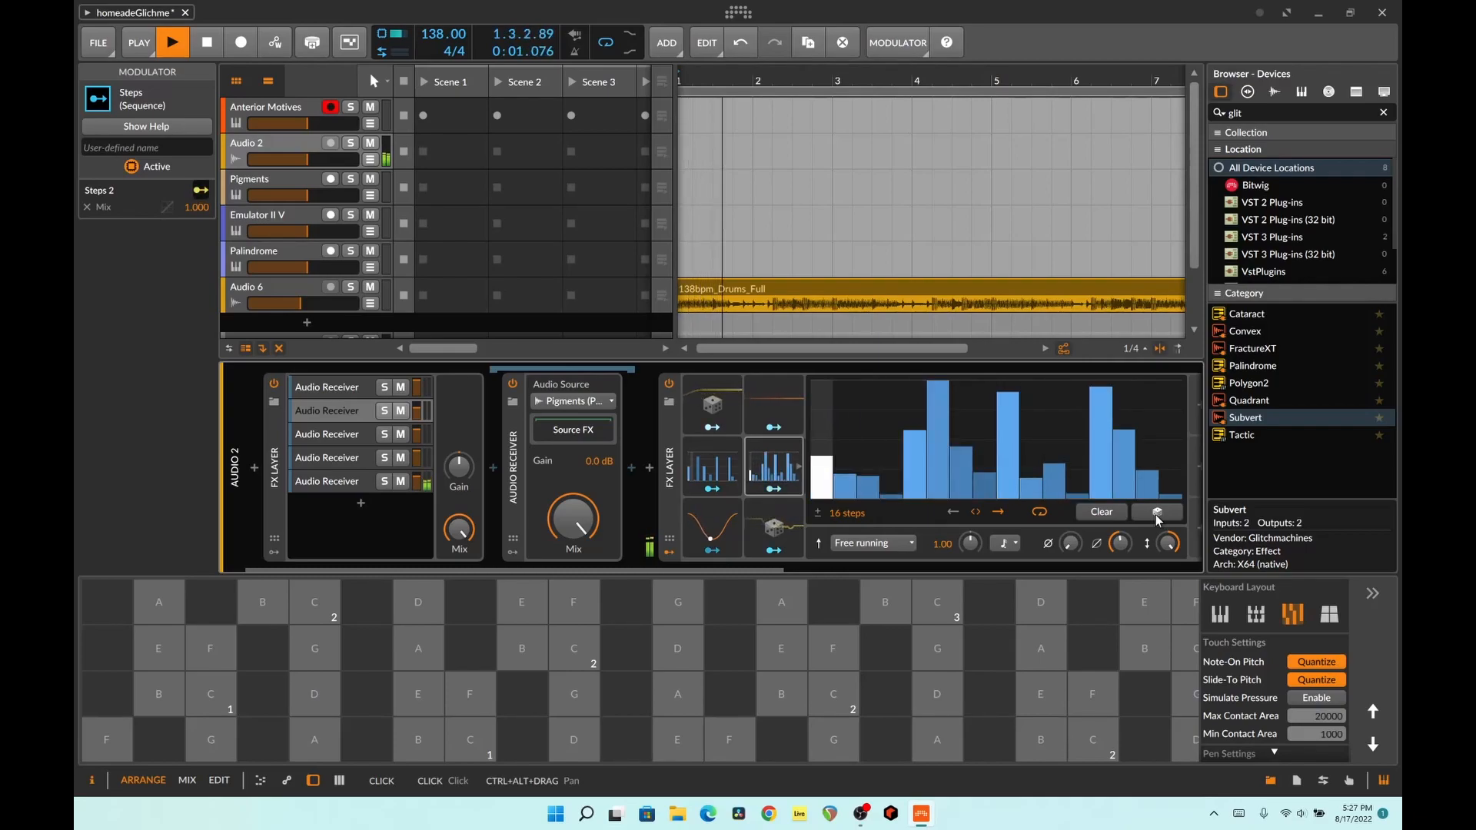
pyautogui.click(1158, 520)
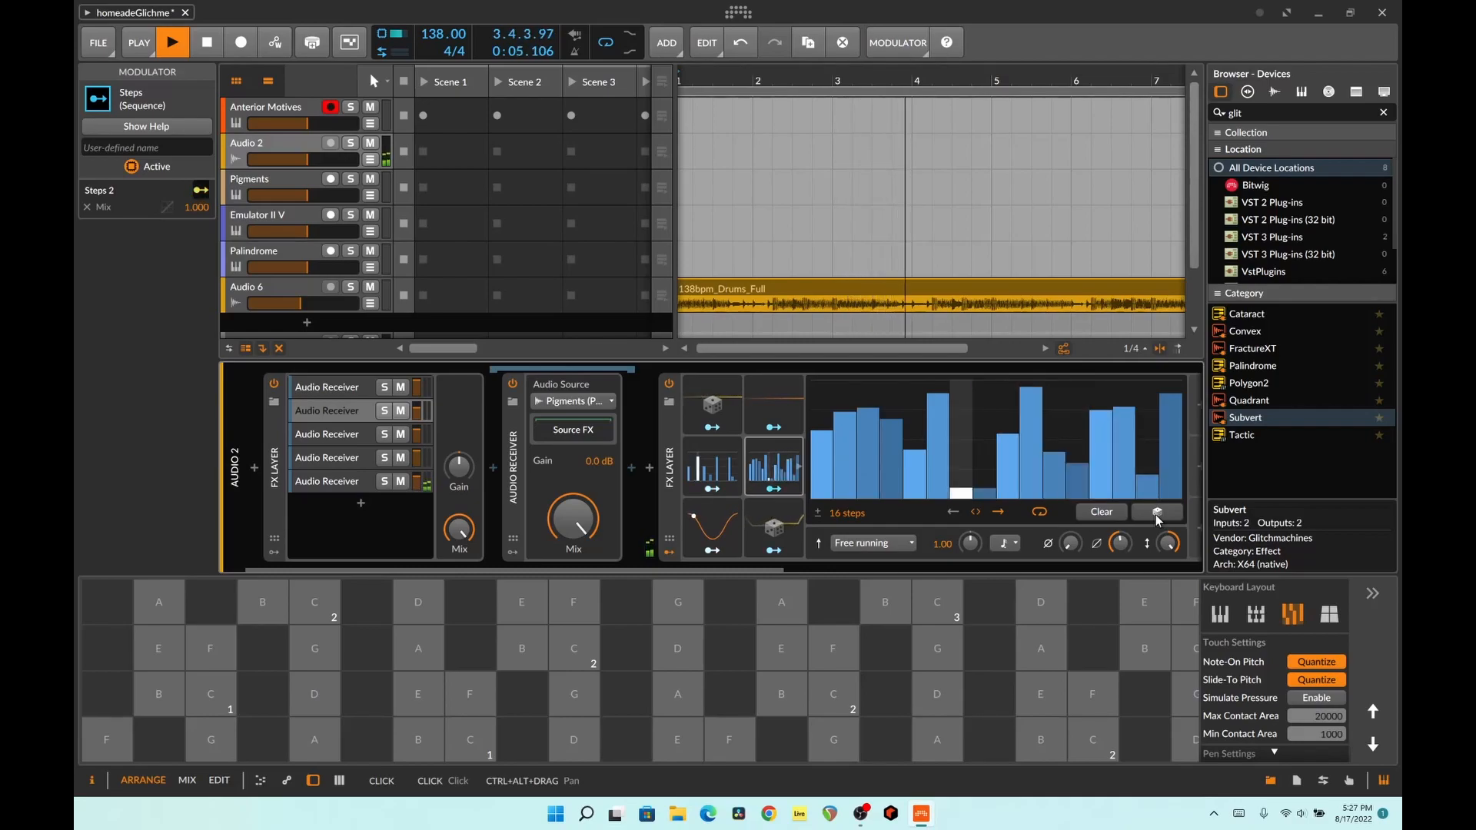
pyautogui.click(1158, 520)
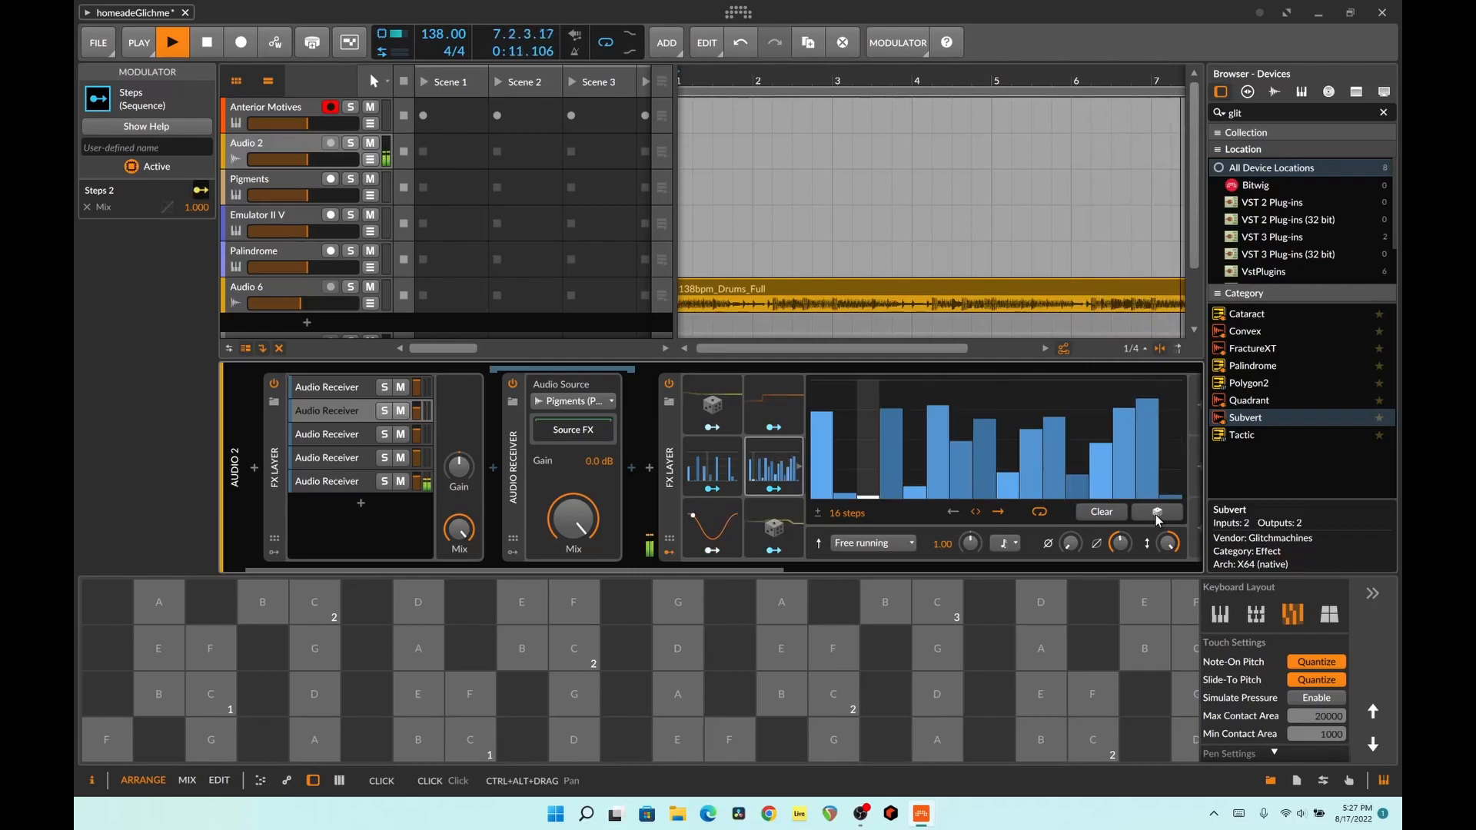
pyautogui.click(1158, 520)
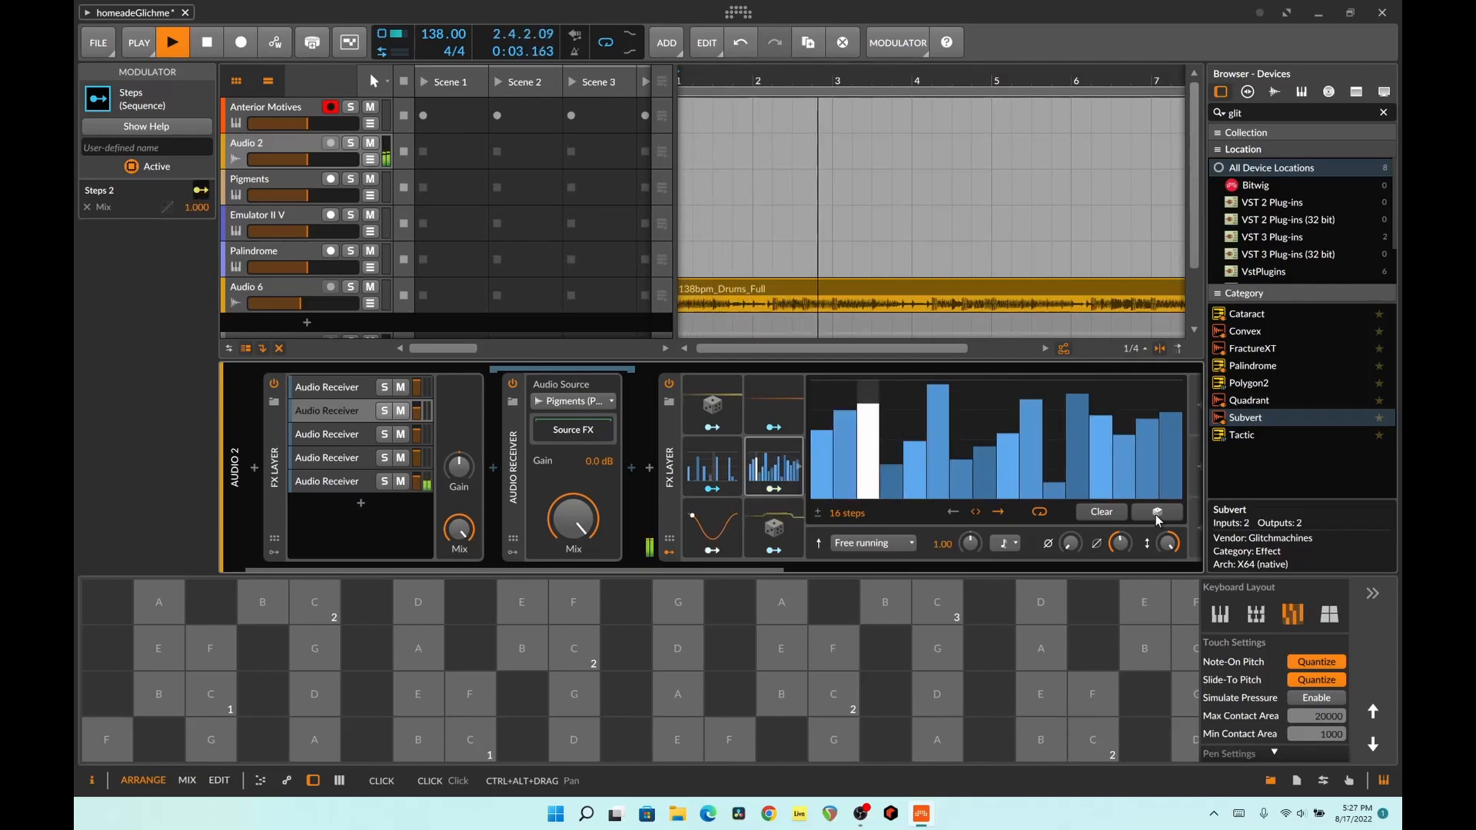
# Step: Stop playback and mute the Audio 2 track
pyautogui.press('space')
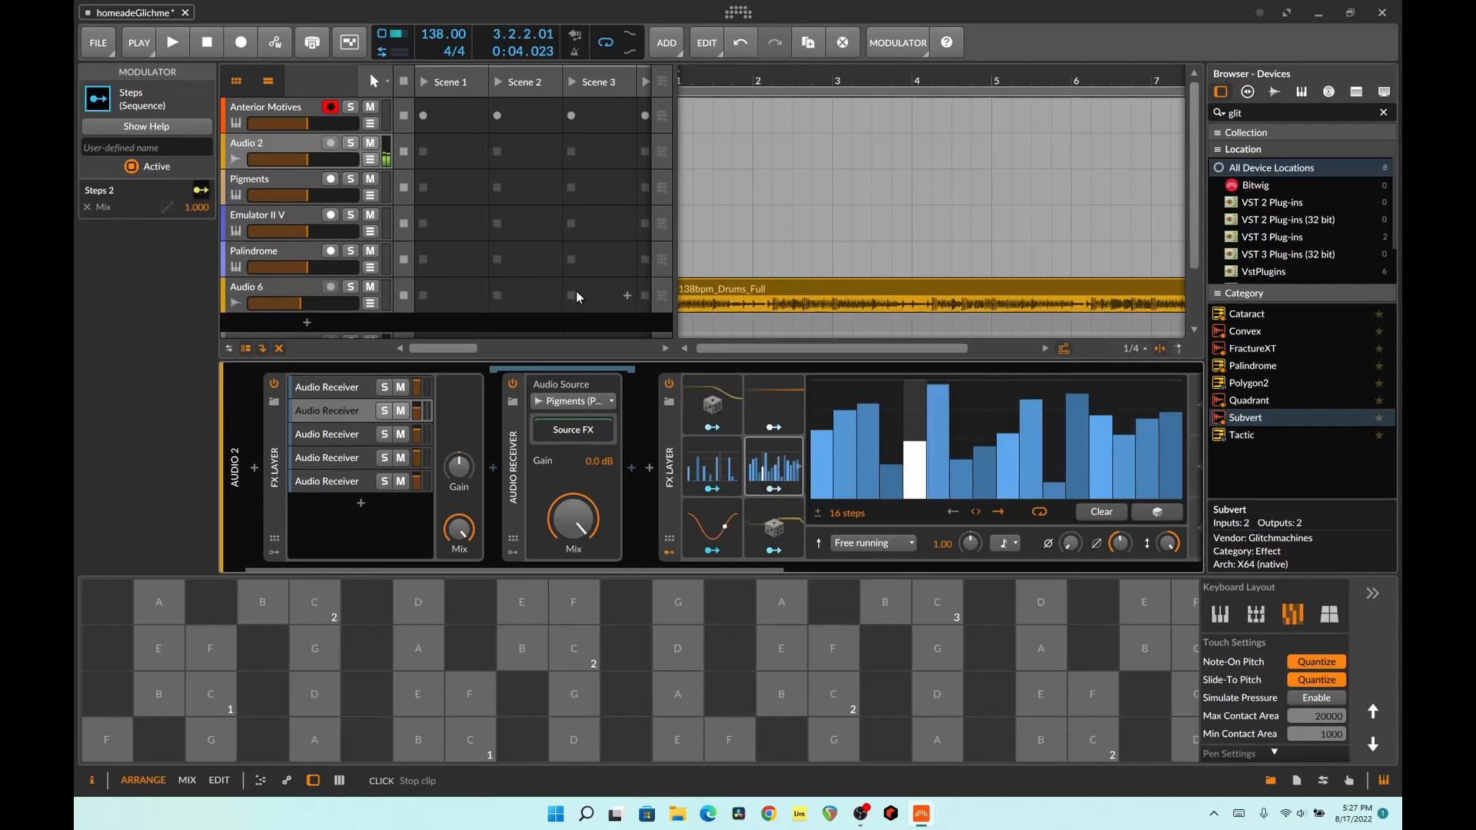
pyautogui.click(371, 145)
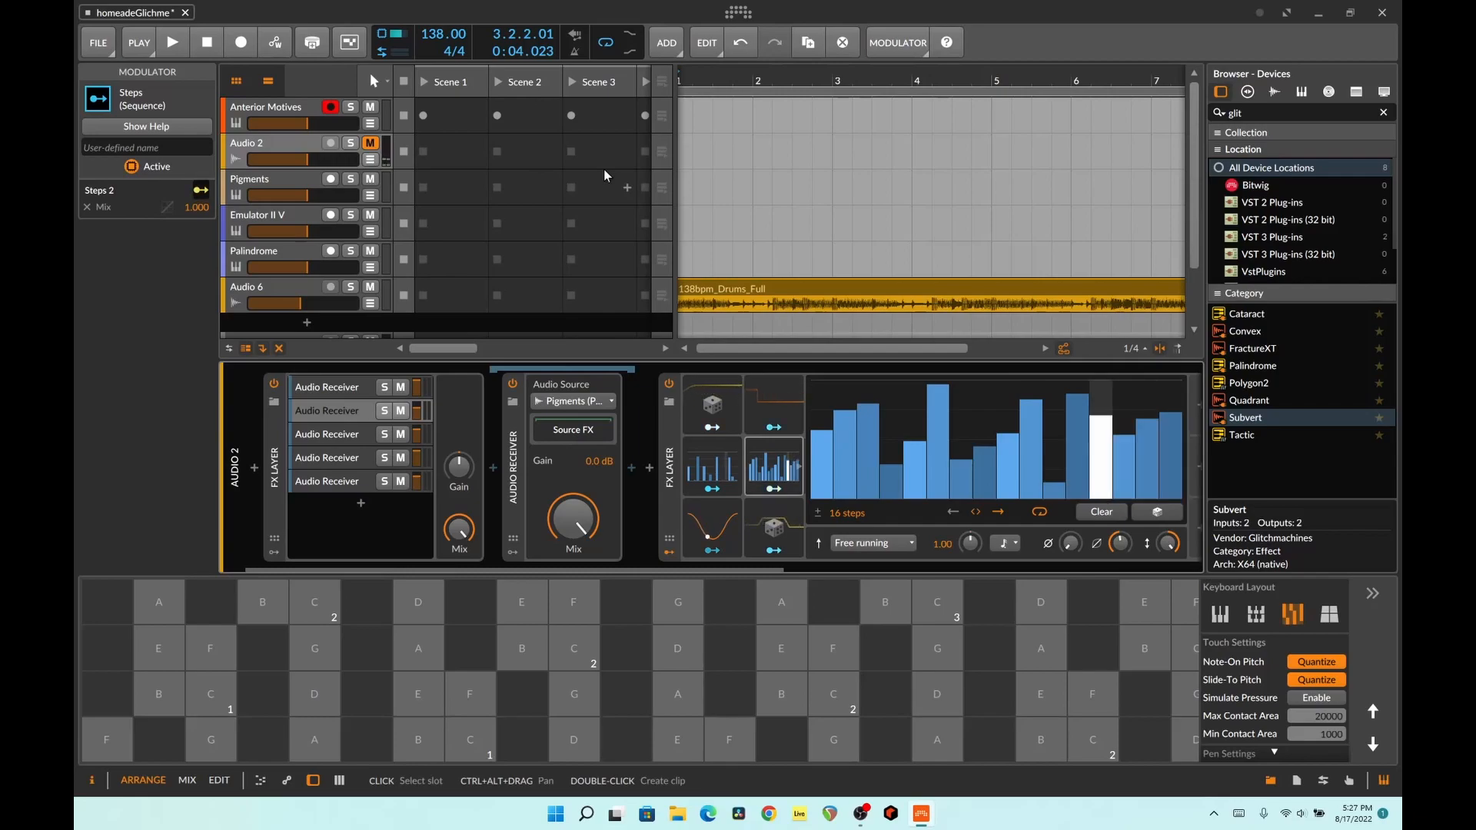